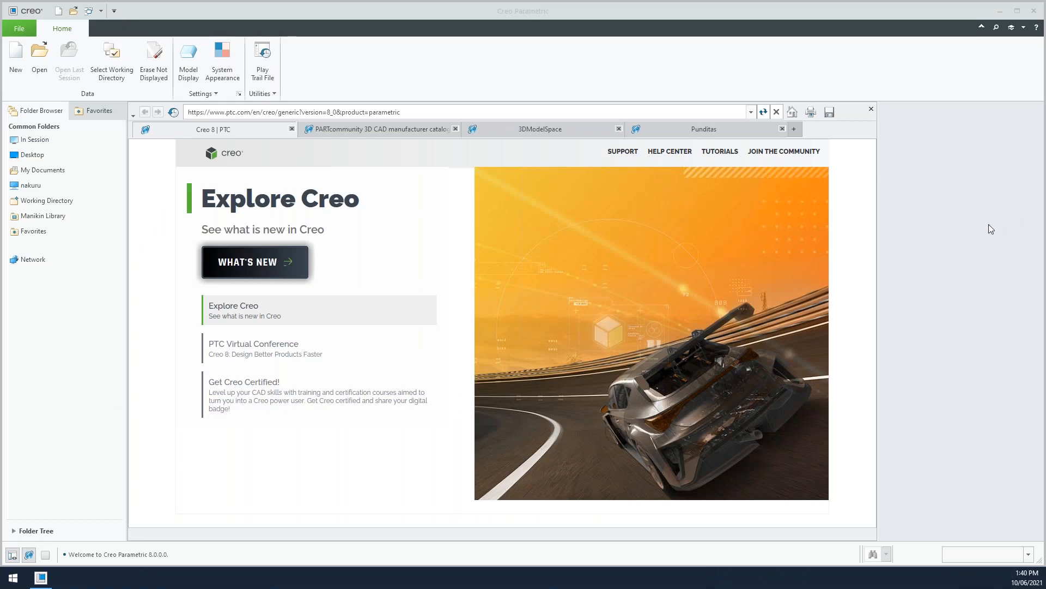
Step: Open 01_modernized_ui_weld_model.prt from the What's New_Usability and Productivity folder in the working directory
left_click(44, 54)
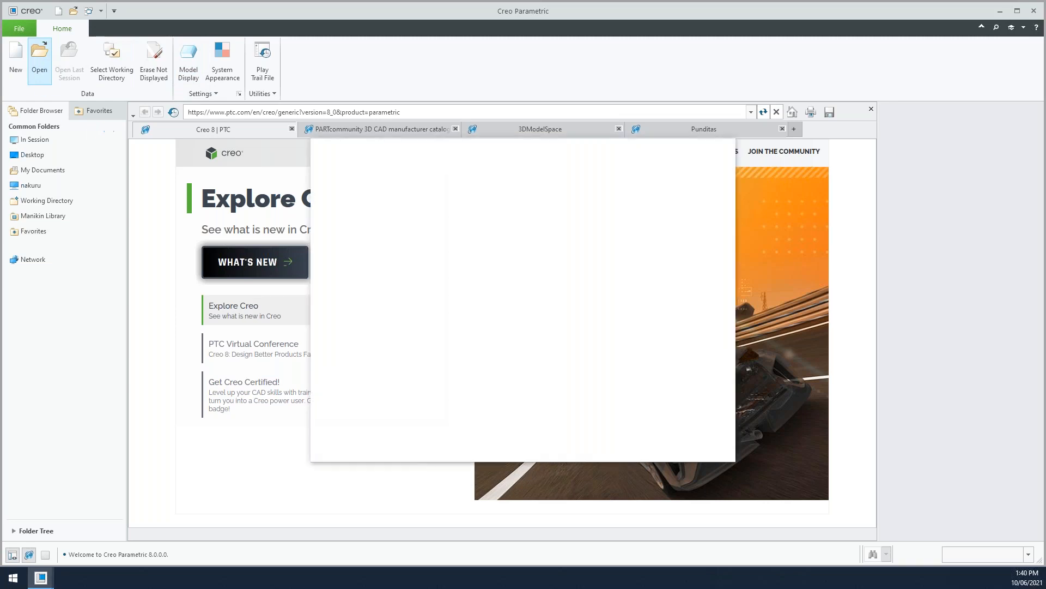
left_click(346, 274)
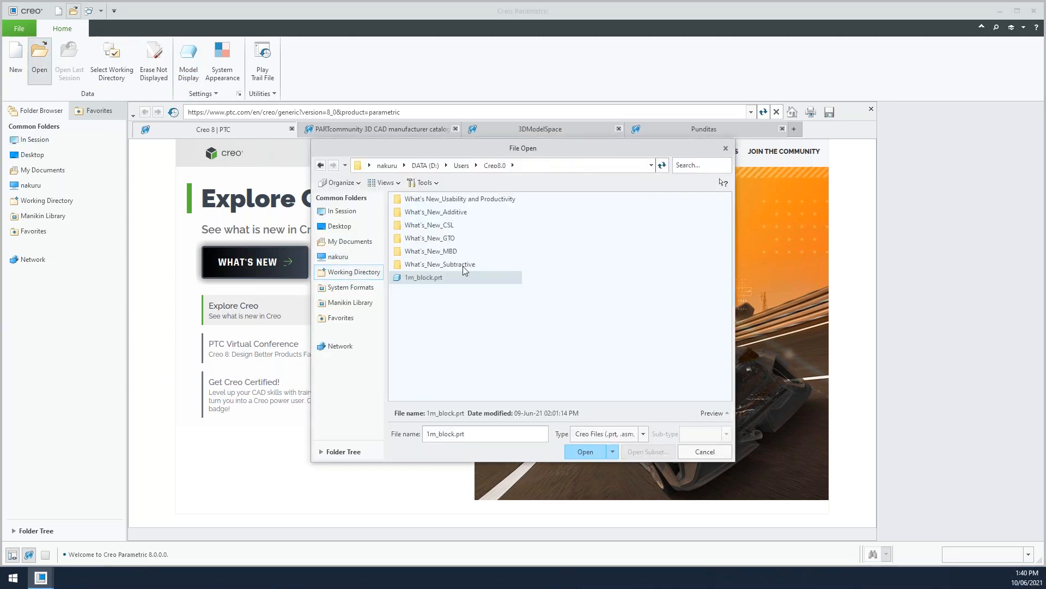
left_click(459, 203)
double_click(461, 200)
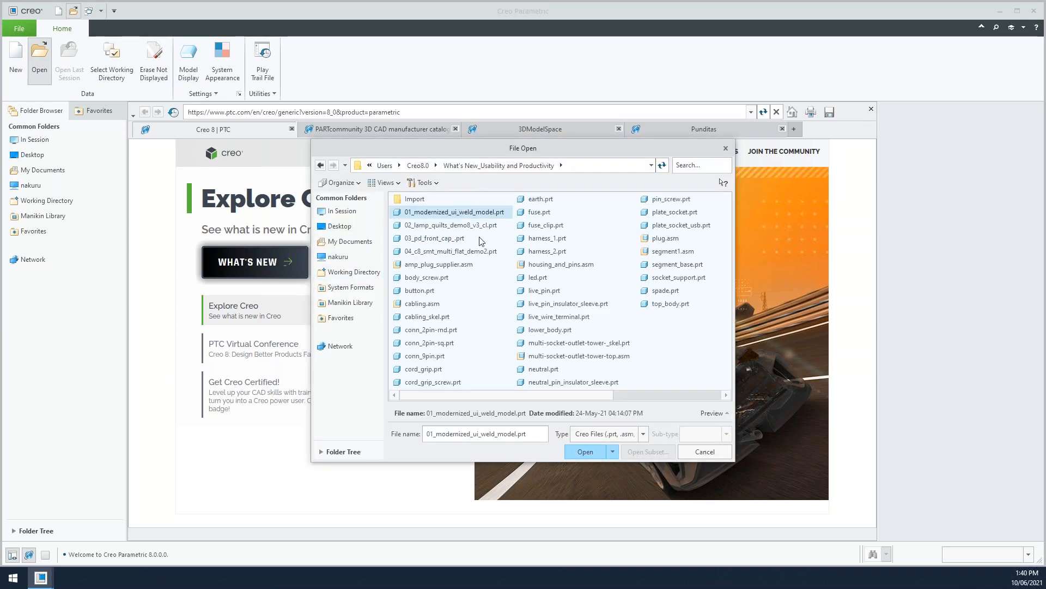
double_click(457, 217)
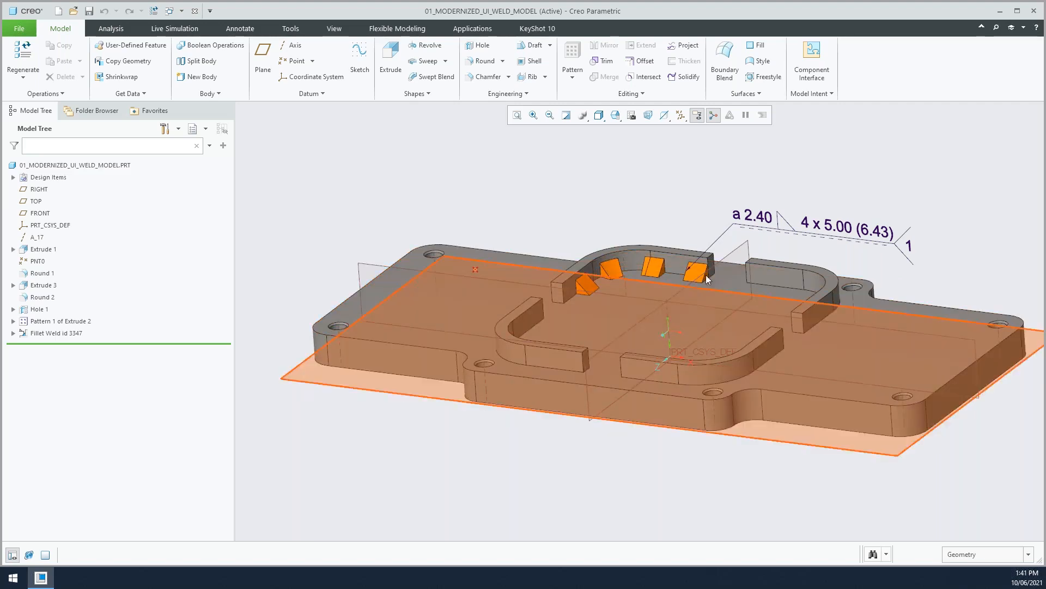
Step: Set the datum plane fill transparency to 50 in the Entity Display options and apply it
mouse_move(674, 205)
middle_mouse_down()
mouse_move(583, 172)
mouse_move(567, 207)
middle_mouse_up()
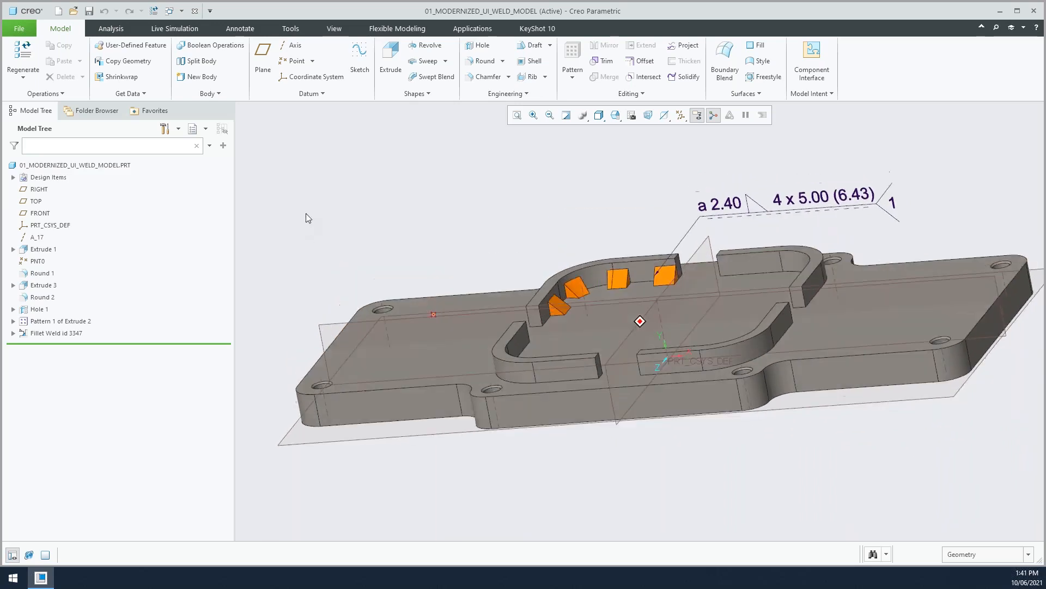
left_click(19, 28)
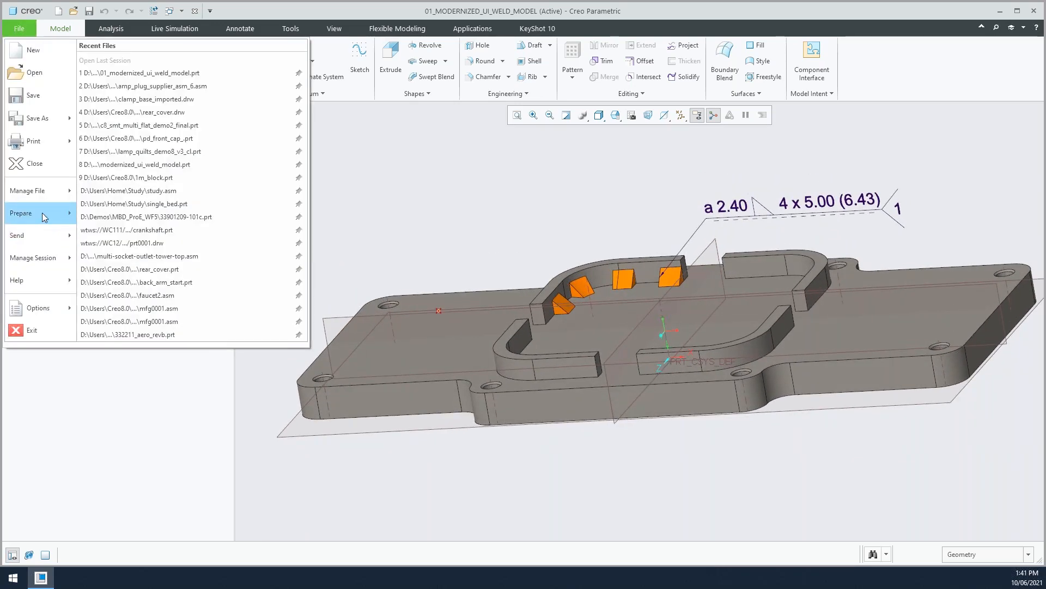
mouse_move(38, 308)
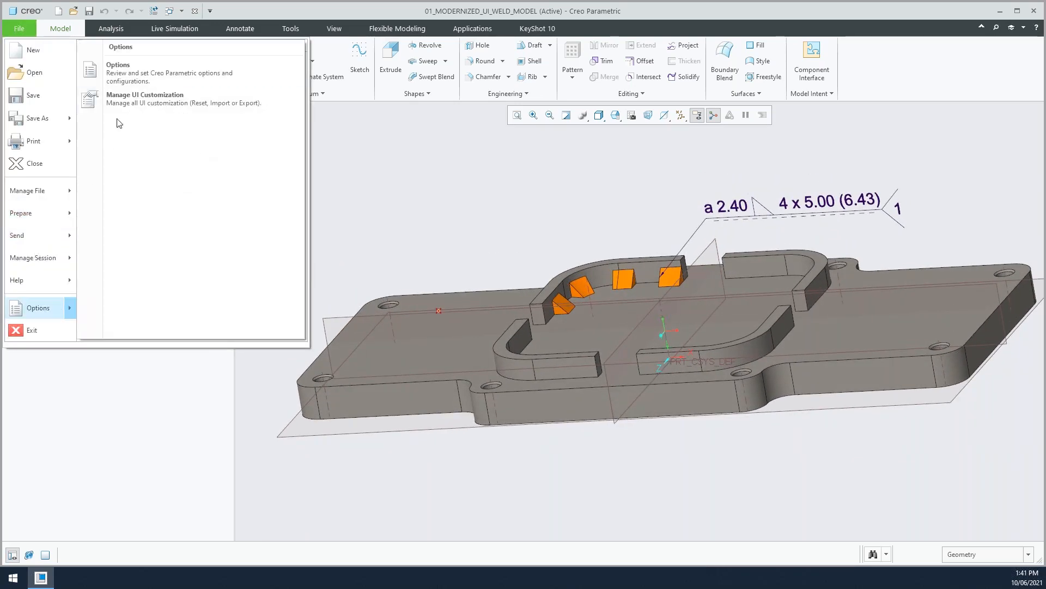
left_click(125, 72)
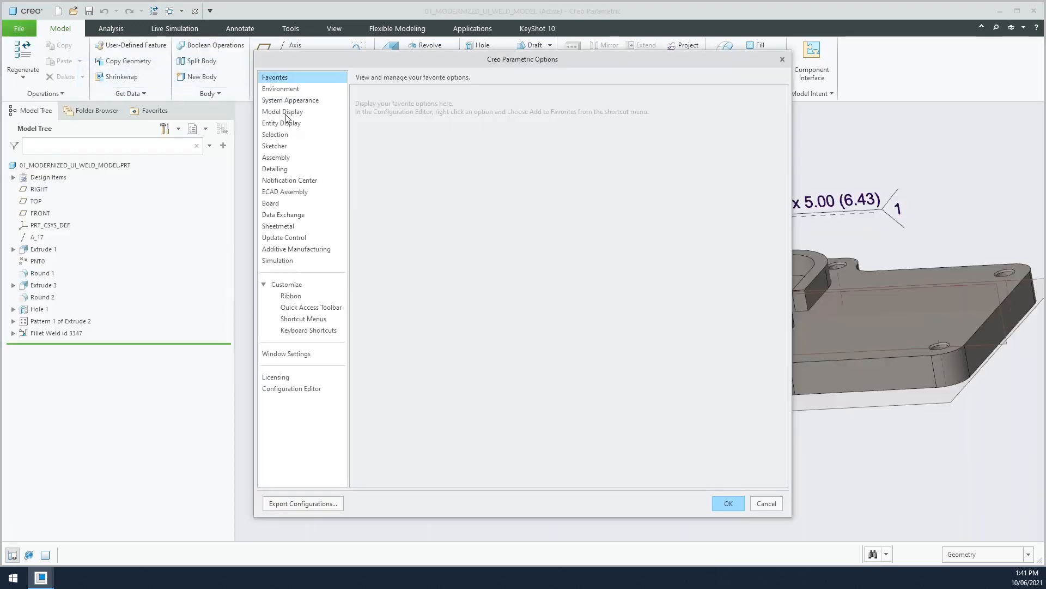
left_click(287, 123)
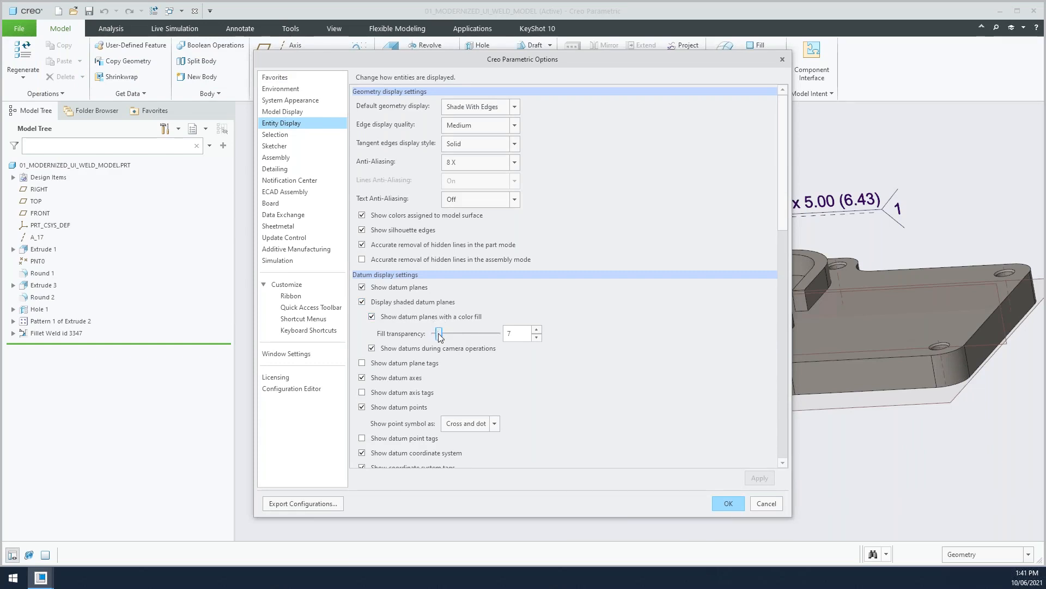
left_click_drag(440, 336, 466, 336)
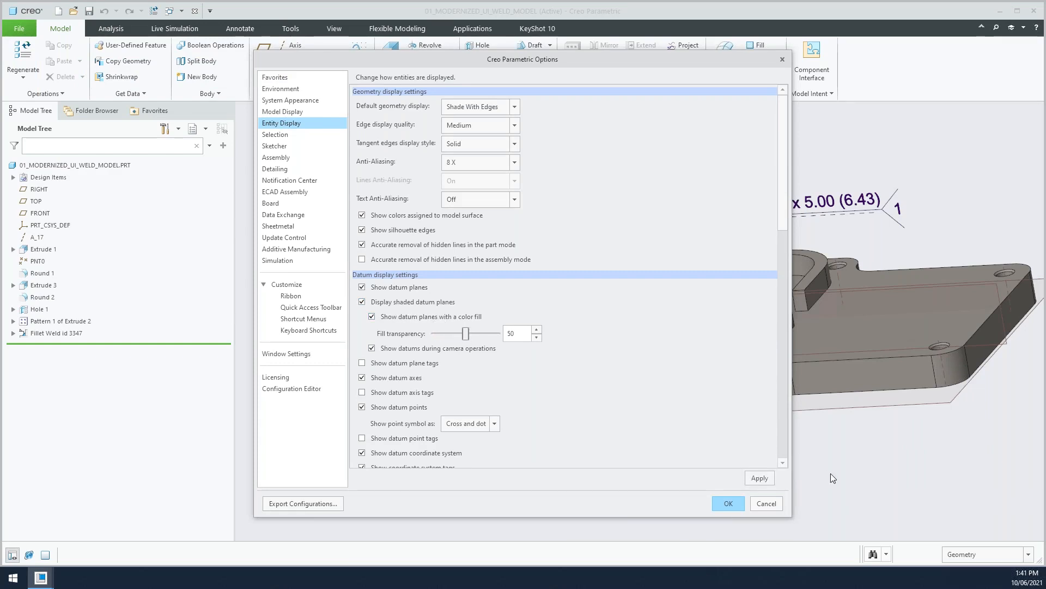
left_click(773, 479)
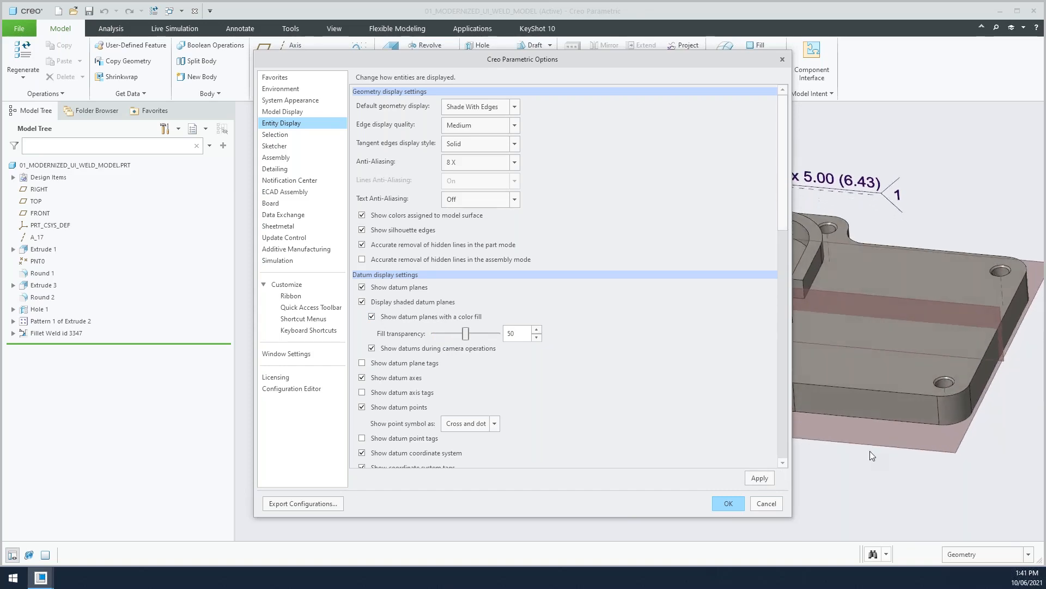
Step: Set the datum plane fill transparency to 8, apply it, and close the options without saving to a configuration file
left_click_drag(467, 336, 441, 336)
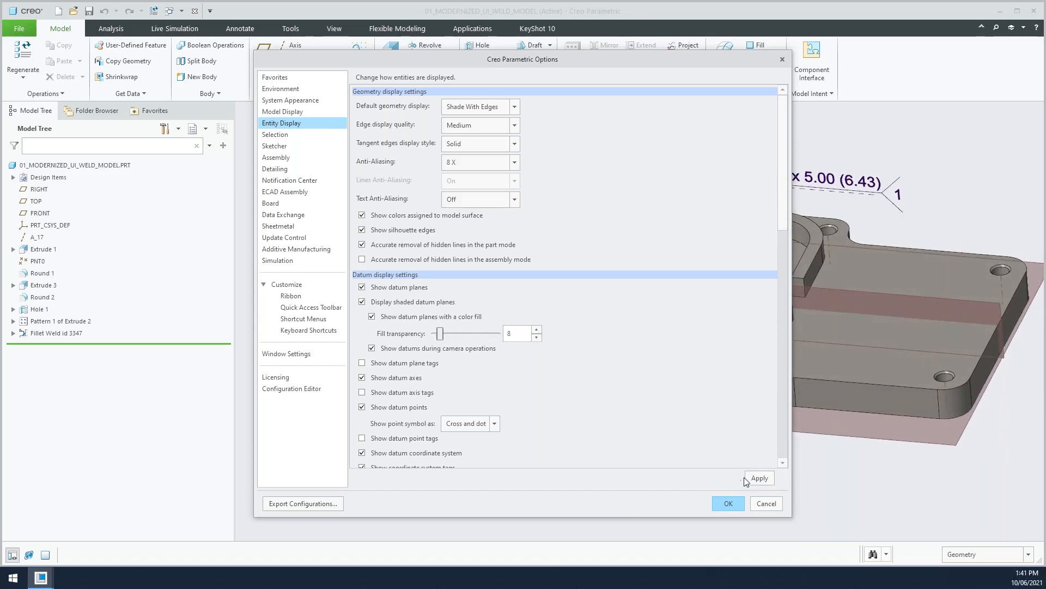
left_click(760, 478)
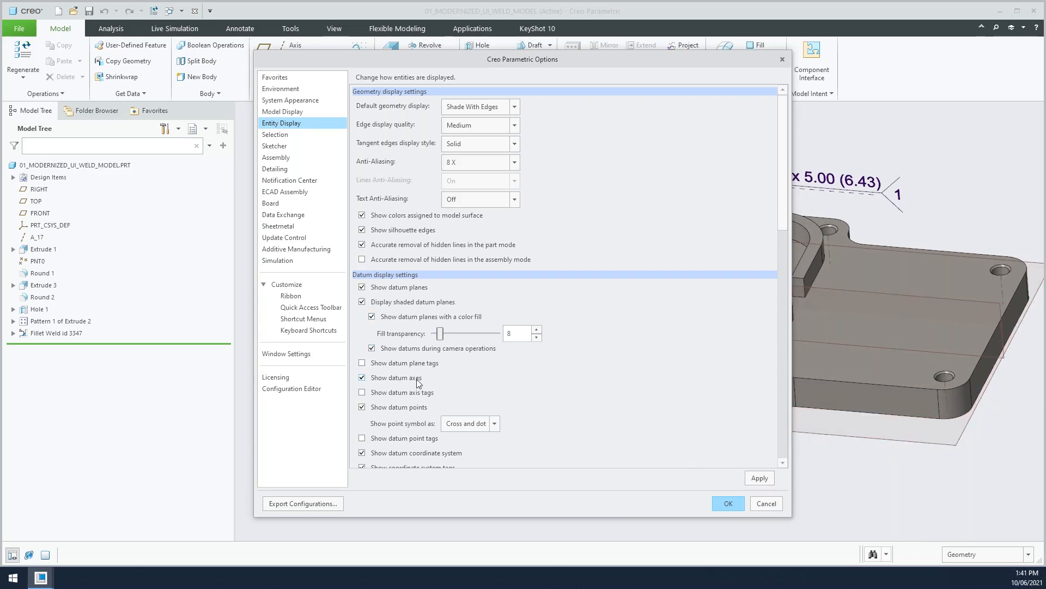
left_click(728, 503)
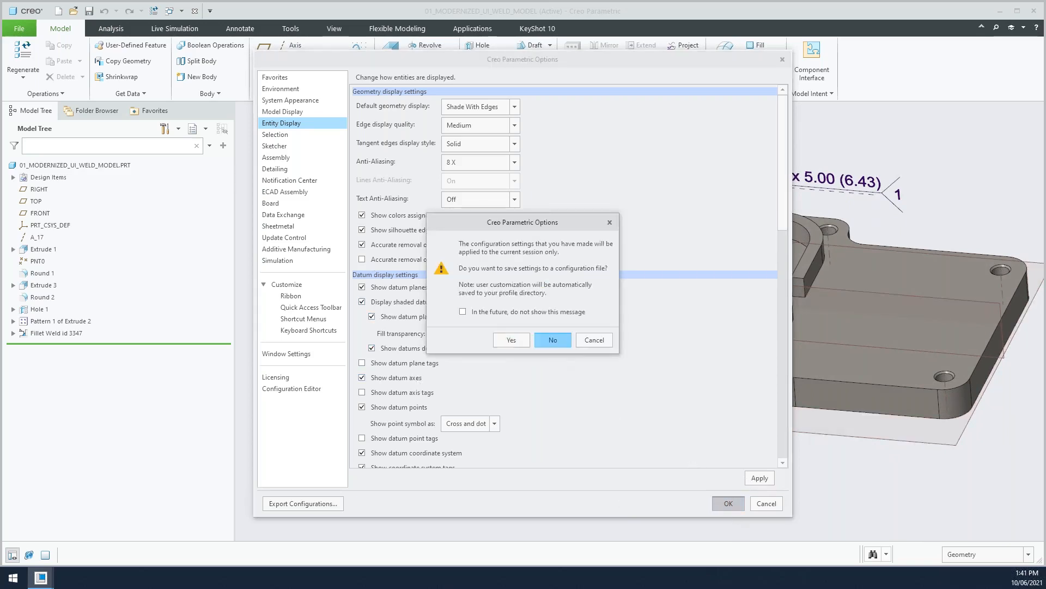
left_click(552, 338)
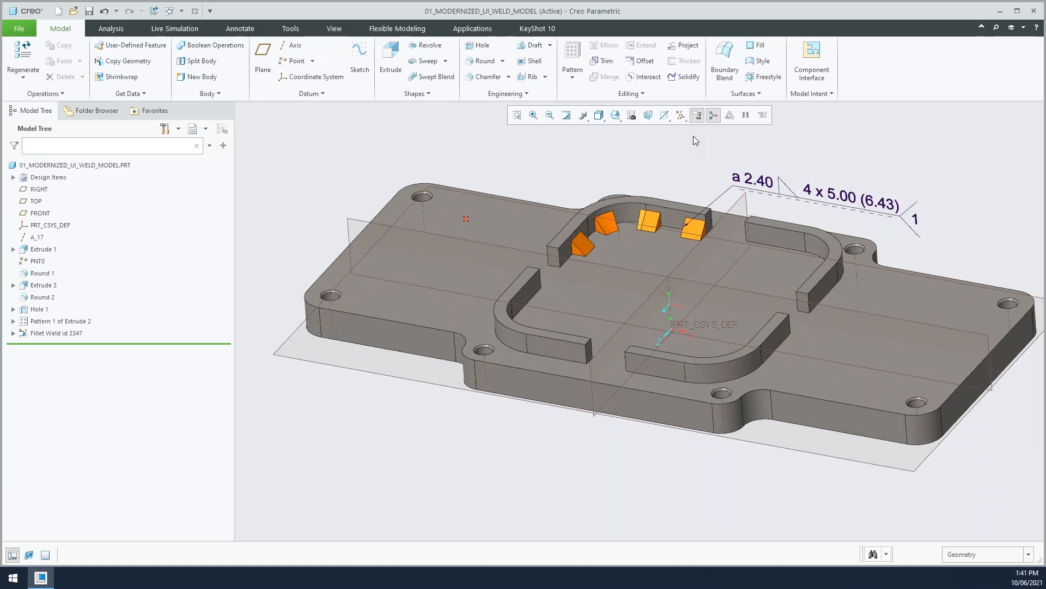
Step: Turn off the display of annotations and the spin center
left_click(698, 115)
left_click(714, 115)
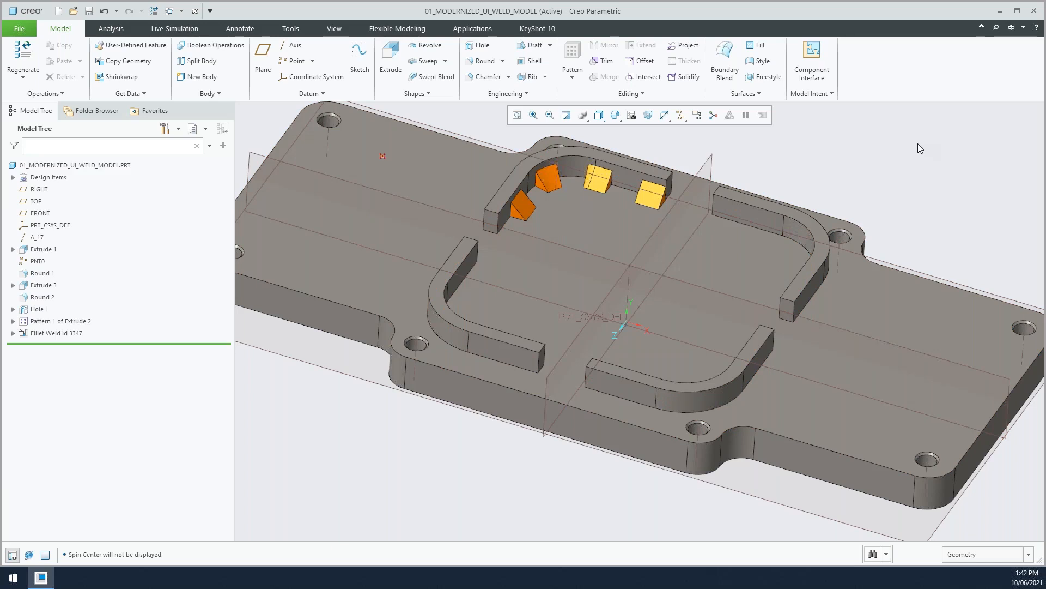
Step: Try to change the datum point symbol to Triangle in the Entity Display options
mouse_move(918, 143)
middle_mouse_down()
mouse_move(561, 169)
mouse_move(443, 198)
middle_mouse_up()
mouse_move(630, 336)
middle_mouse_down()
mouse_move(555, 225)
mouse_move(539, 223)
middle_mouse_up()
left_click(19, 29)
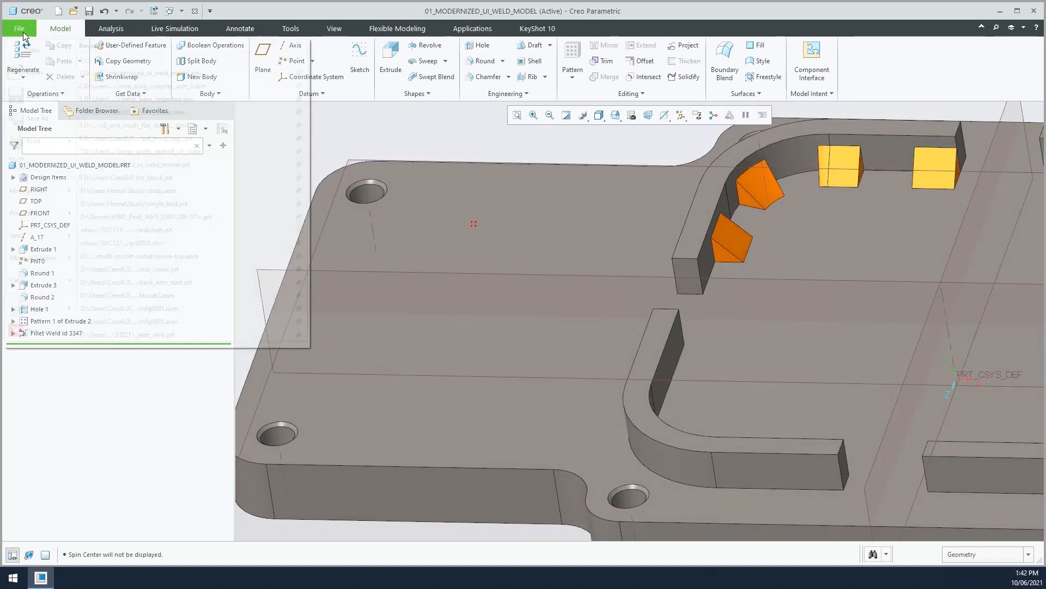
left_click(11, 309)
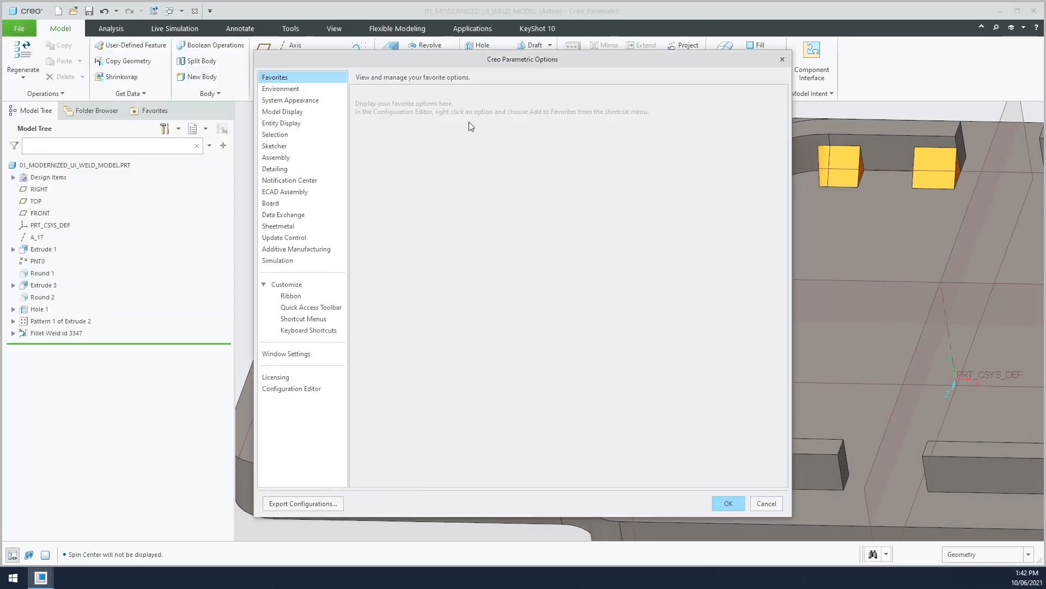
left_click_drag(459, 67, 726, 73)
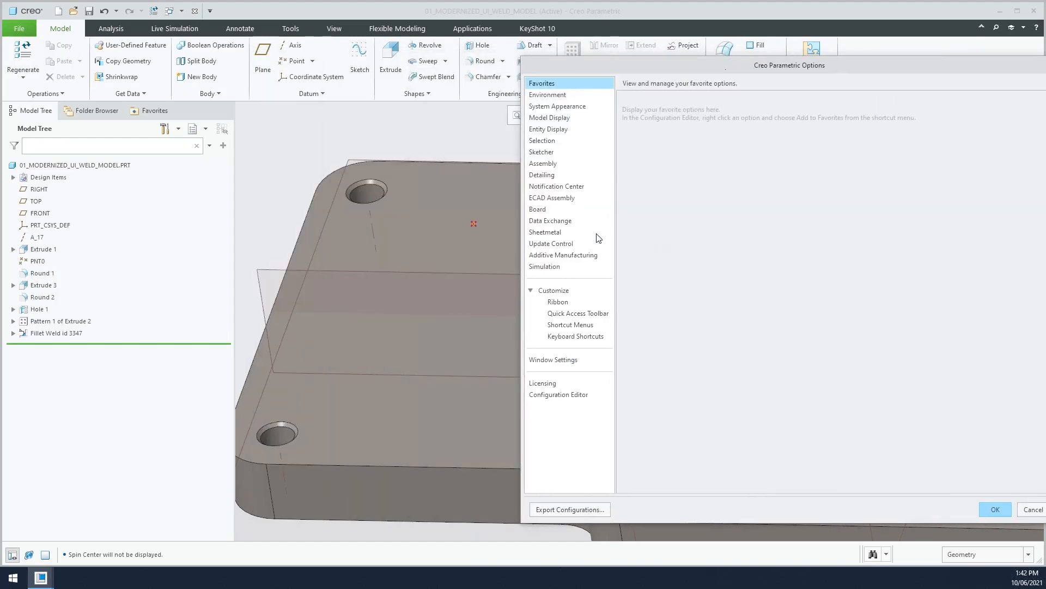
left_click(555, 131)
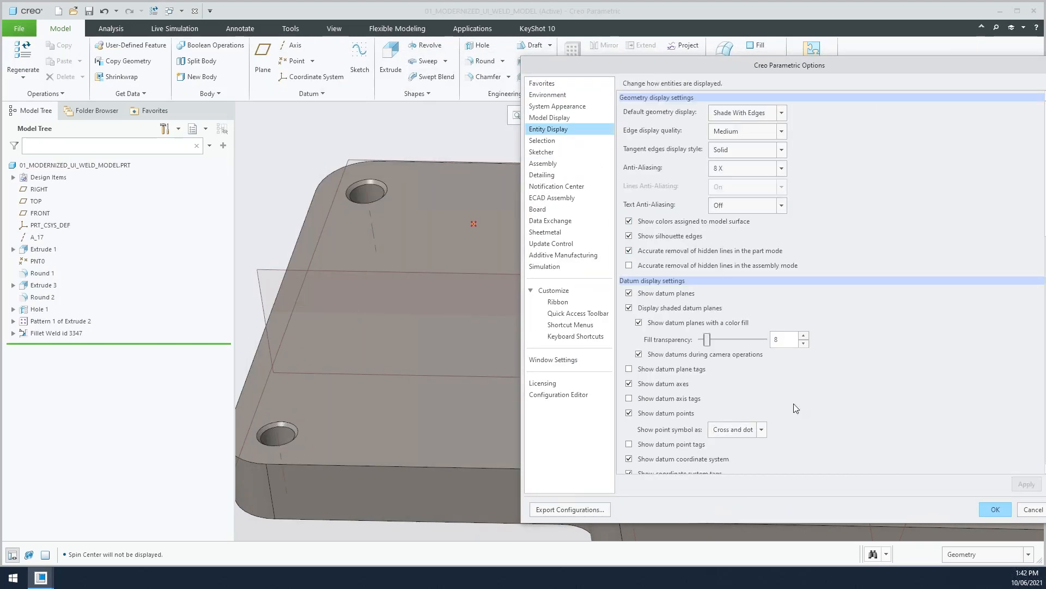
scroll(796, 408, "down", 3)
scroll(796, 408, "down", 1)
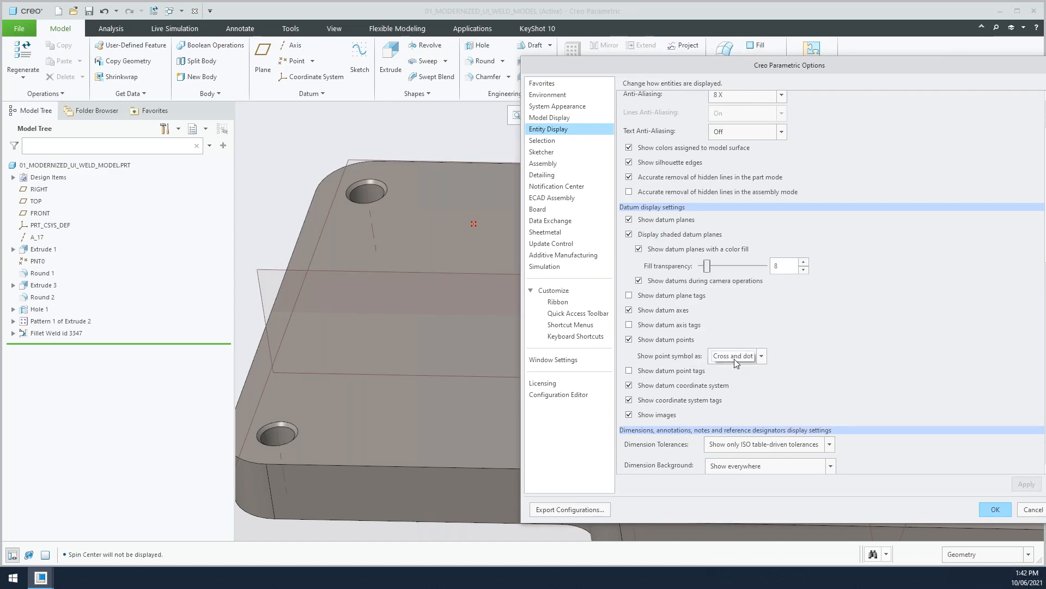
left_click(762, 358)
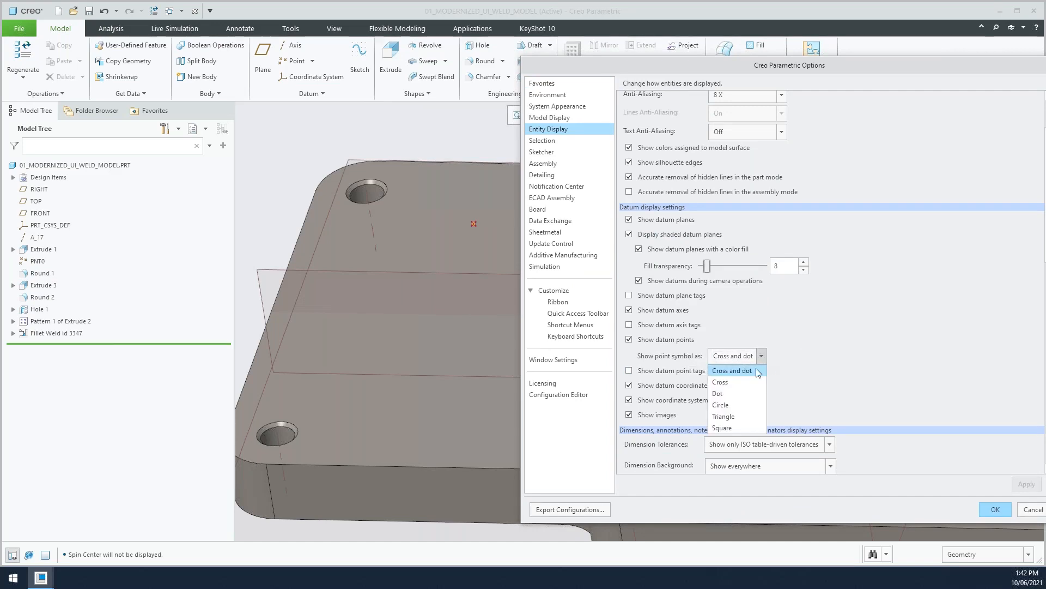
left_click(725, 416)
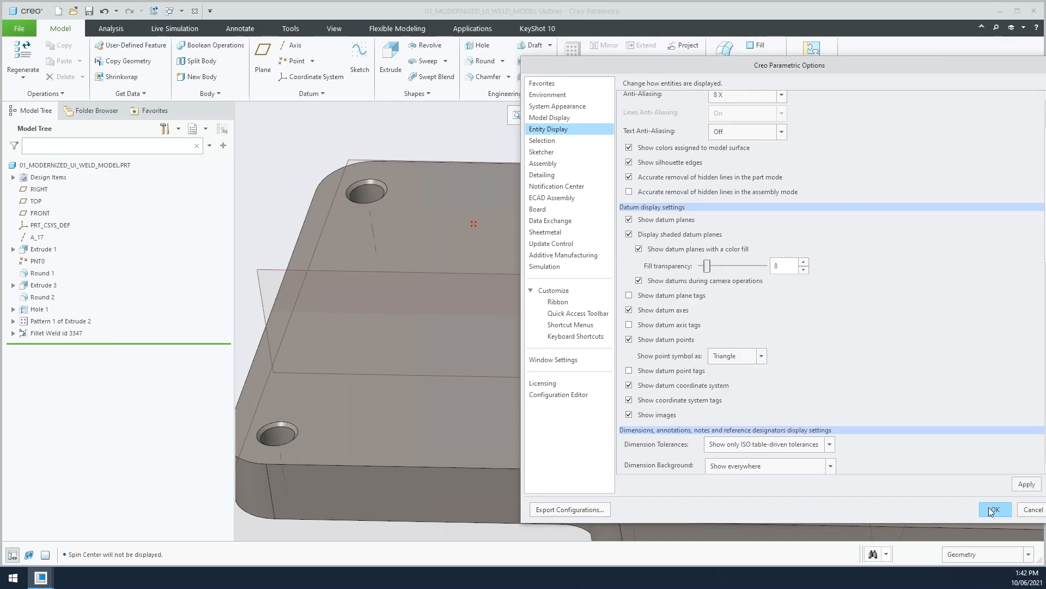
left_click(1031, 486)
left_click(1029, 513)
Step: Hide all datum axes, points, coordinate systems and planes in the model
key("ctrl+d")
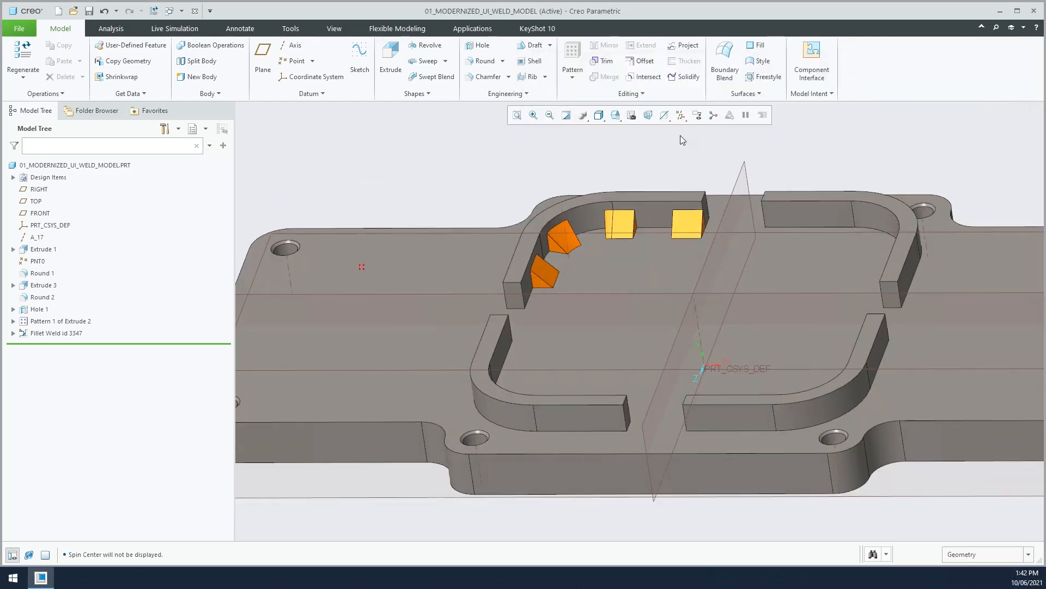
left_click(680, 116)
left_click(605, 131)
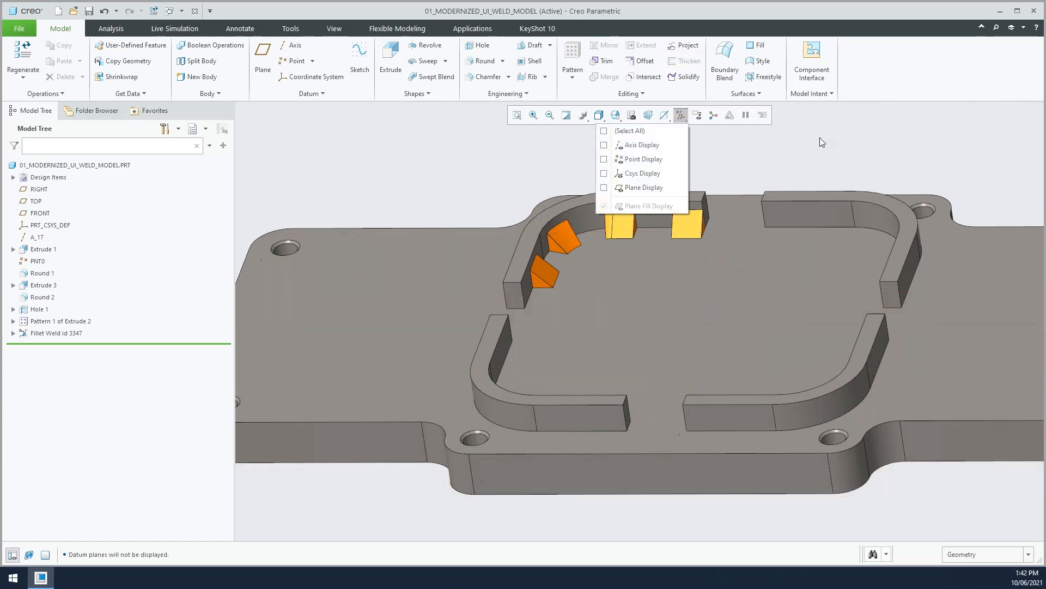
Step: Start an Extrude feature and detach its Placement and Options settings as floating windows over the graphics area
mouse_move(820, 140)
middle_mouse_down()
mouse_move(816, 149)
mouse_move(587, 151)
mouse_move(517, 165)
middle_mouse_up()
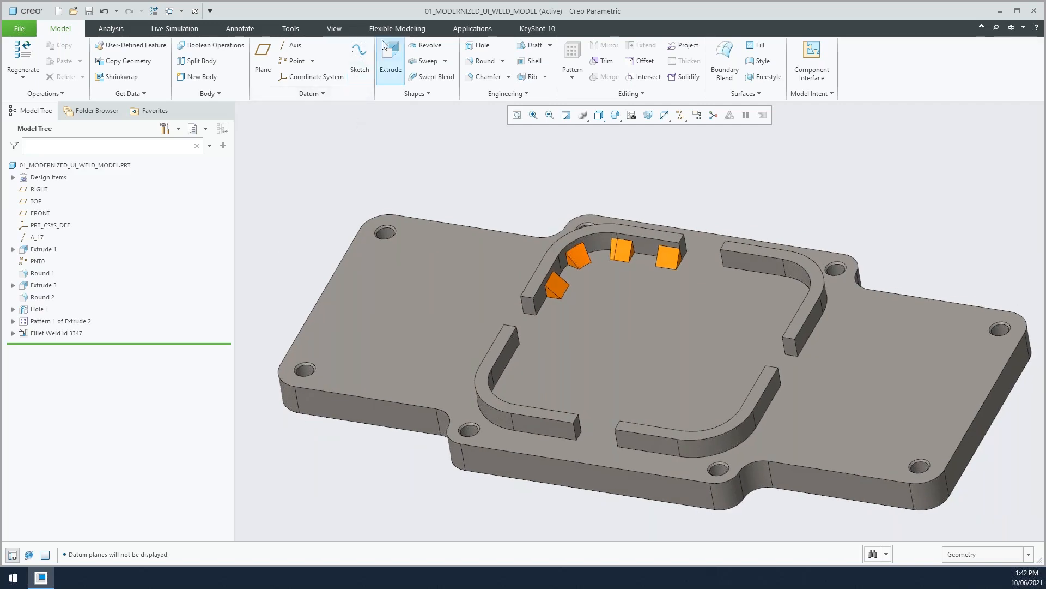
left_click(384, 57)
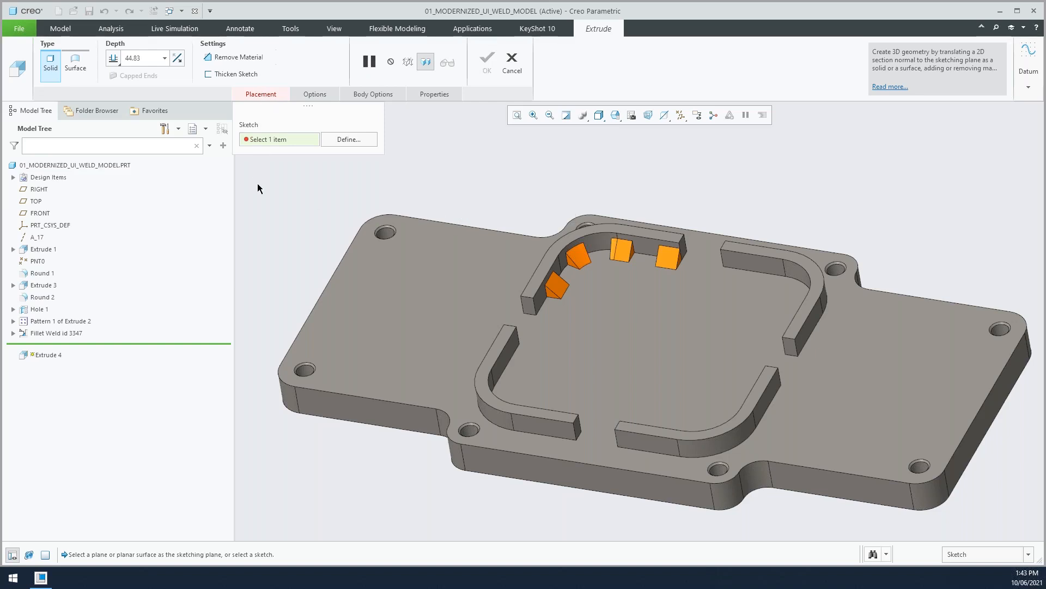
left_click(324, 97)
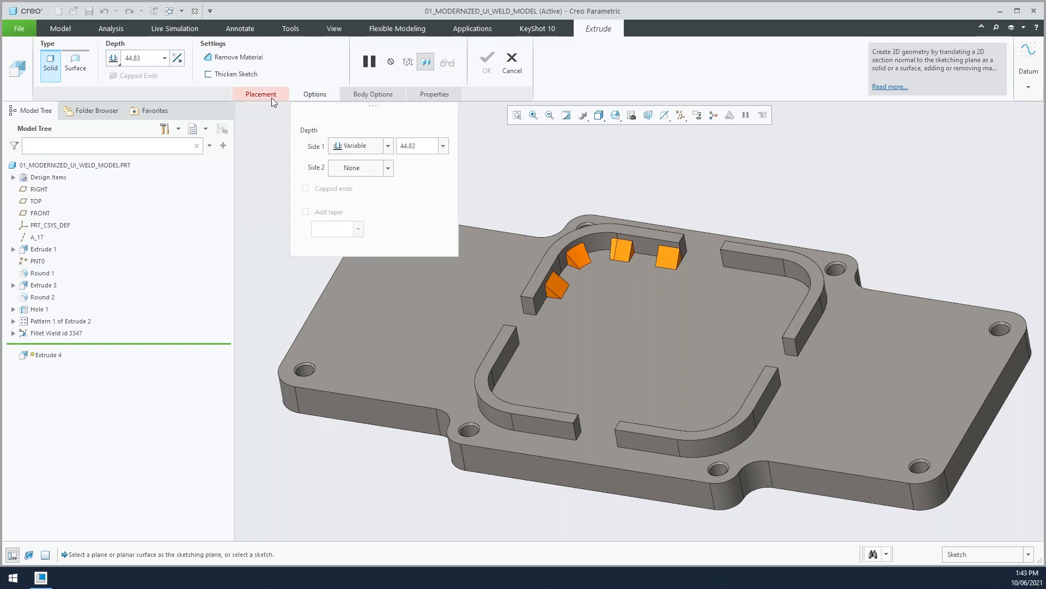
left_click(355, 96)
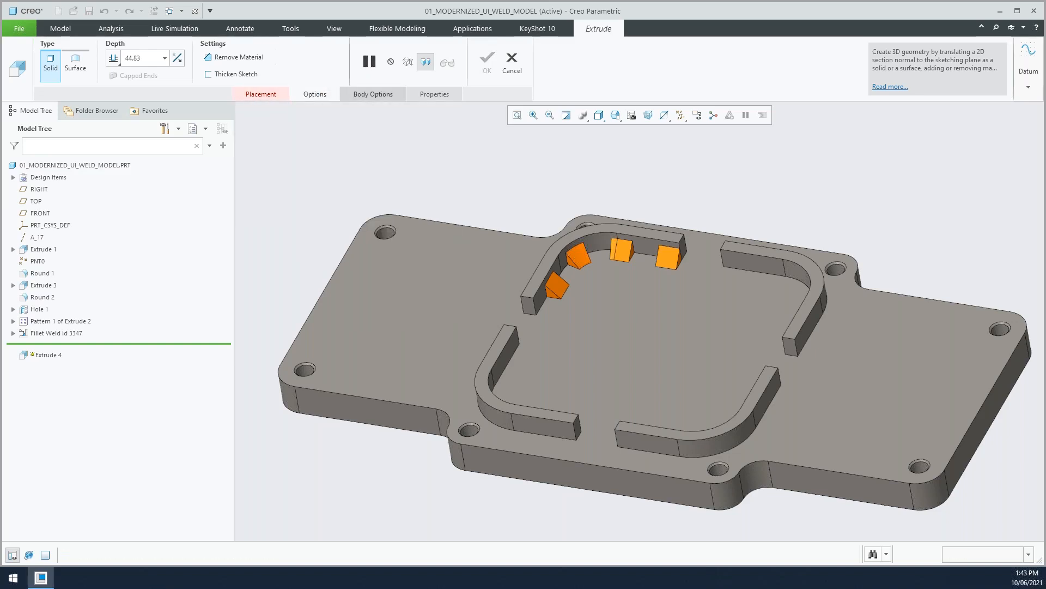
left_click(261, 94)
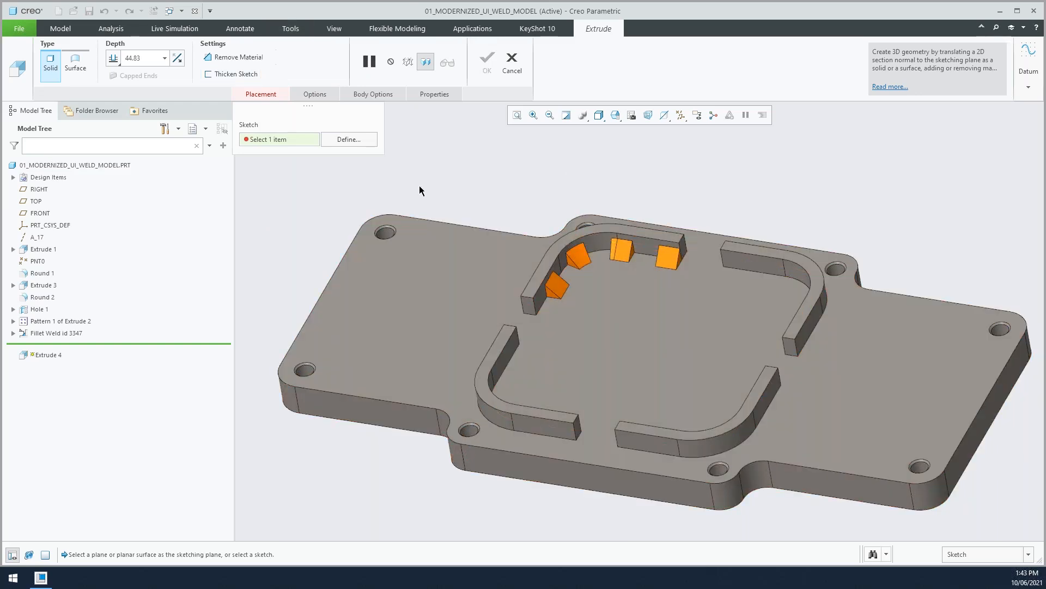
left_click_drag(305, 106, 323, 130)
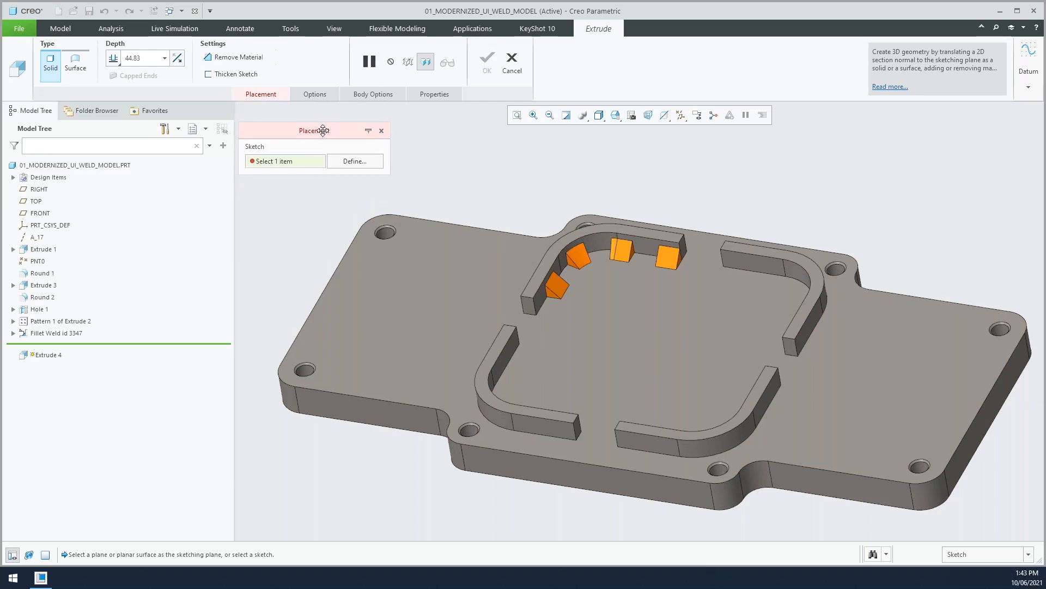
left_click(318, 95)
left_click_drag(372, 107, 316, 390)
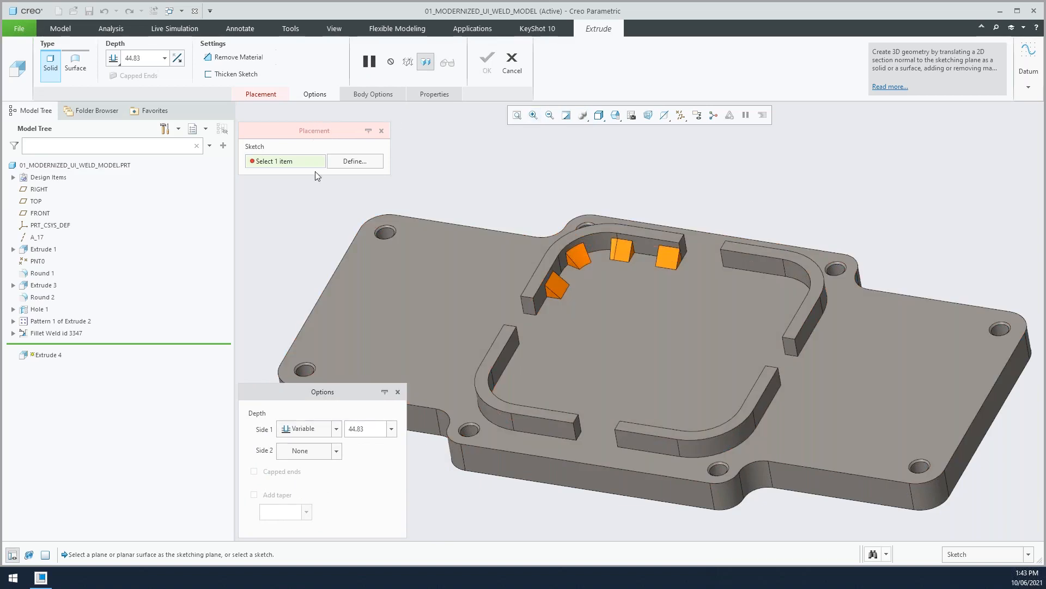
Step: Sketch a rectangle of about 12 by 6 on the plate's upper face, outside the curved ribs near one end
left_click(430, 276)
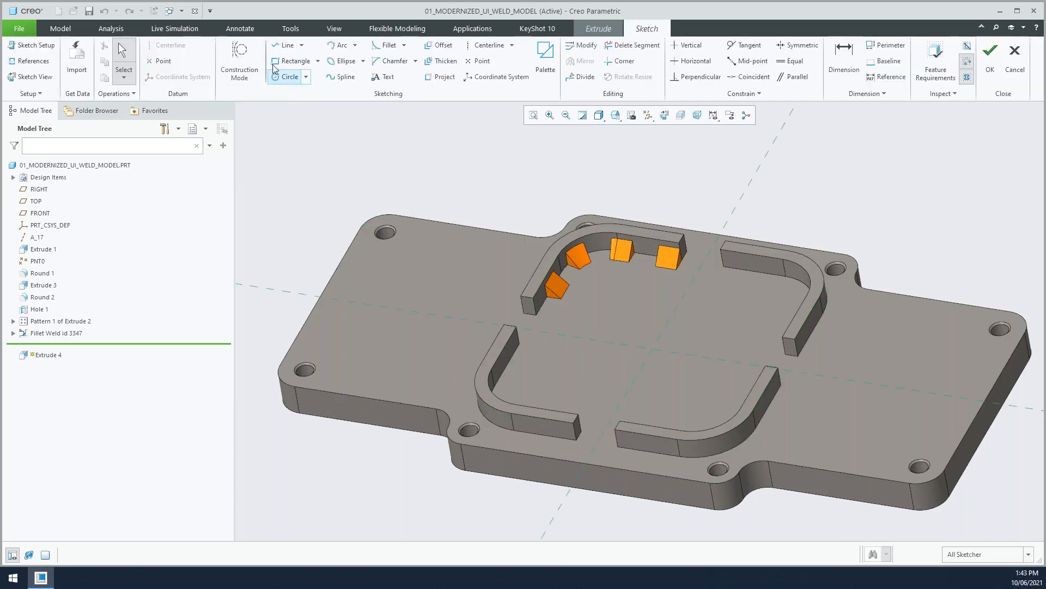
left_click(274, 64)
left_click(406, 273)
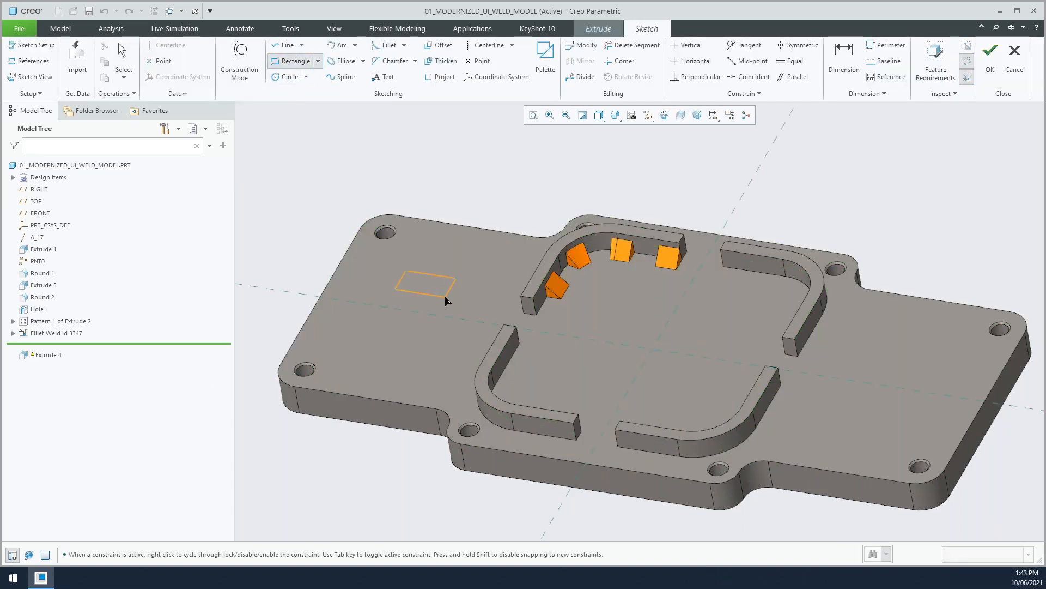
left_click(447, 296)
middle_click(447, 296)
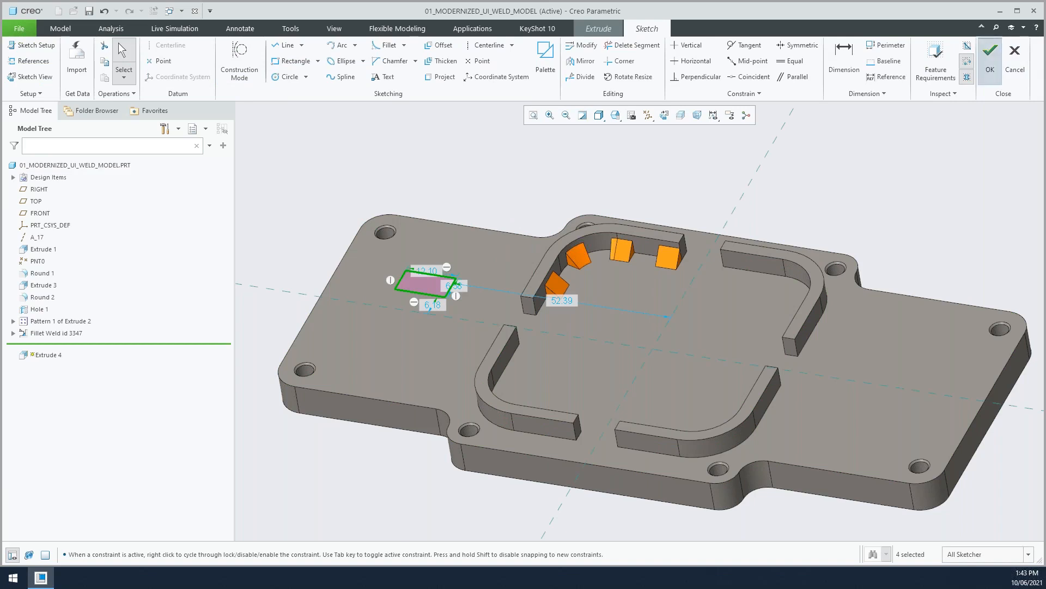
Step: Extrude the sketched rectangle to a depth of 9.34 with a taper of 4.0 and complete the feature
left_click(990, 55)
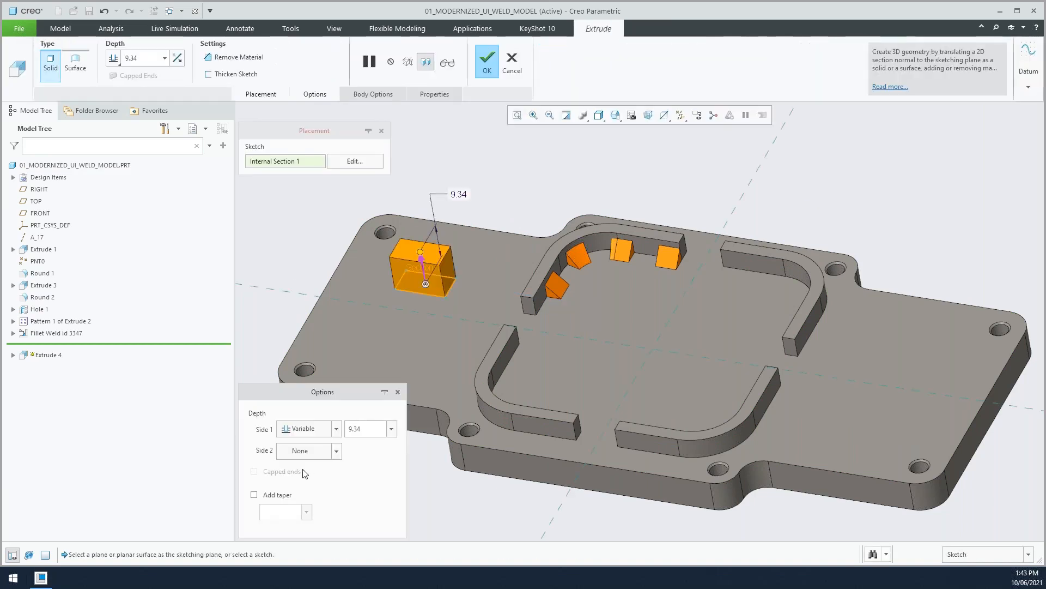
left_click(336, 429)
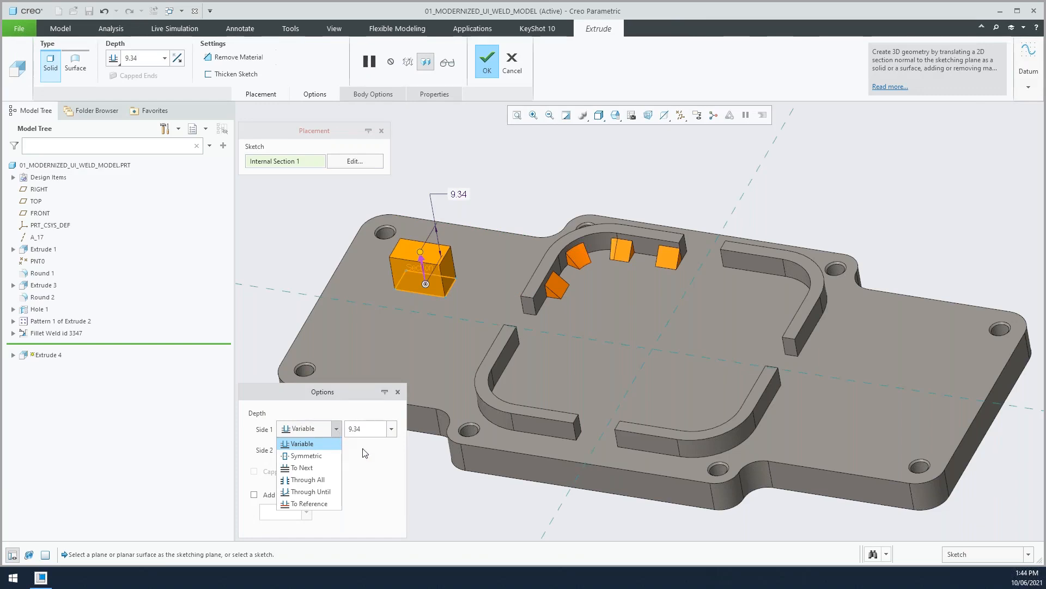
left_click(380, 431)
left_click(274, 496)
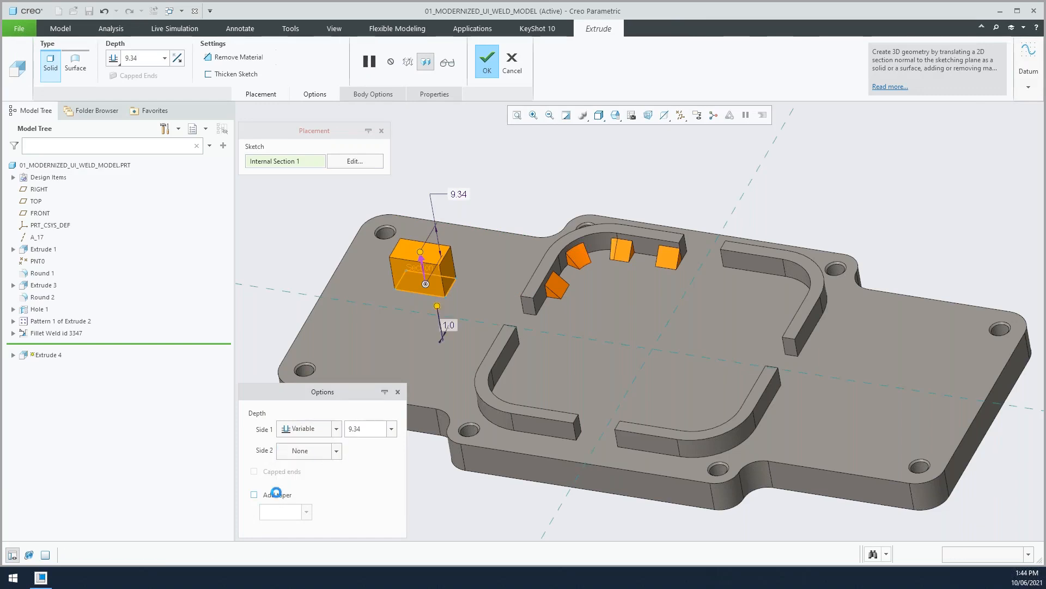
left_click_drag(437, 305, 438, 308)
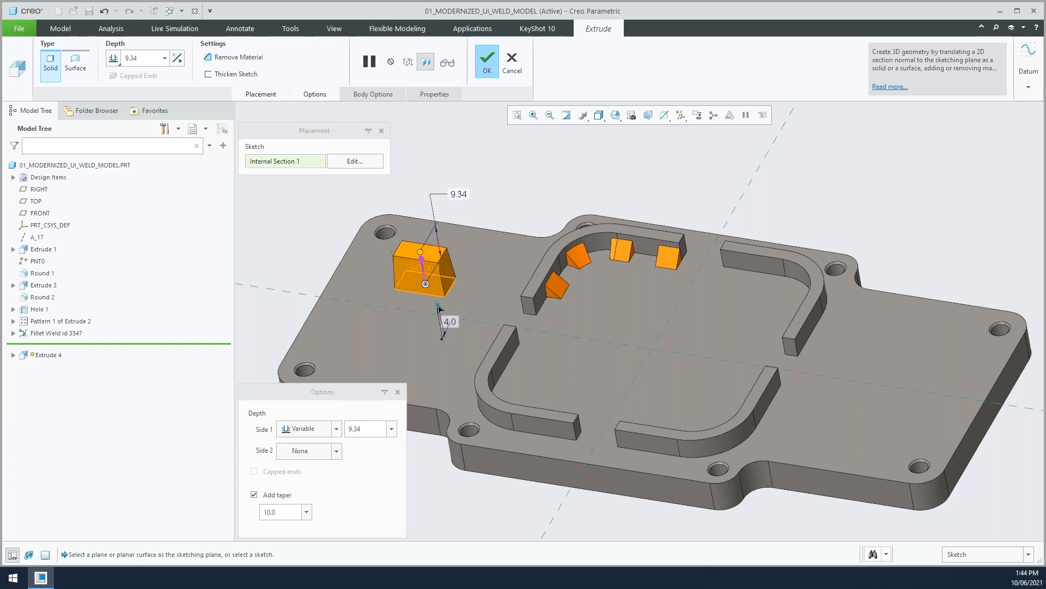
right_click(515, 194)
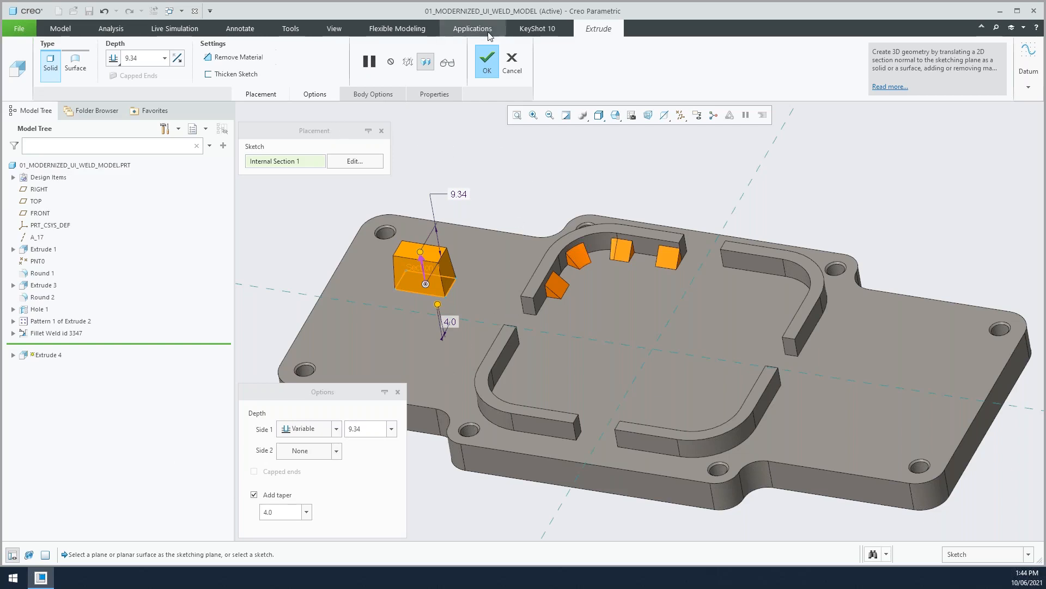
left_click(487, 61)
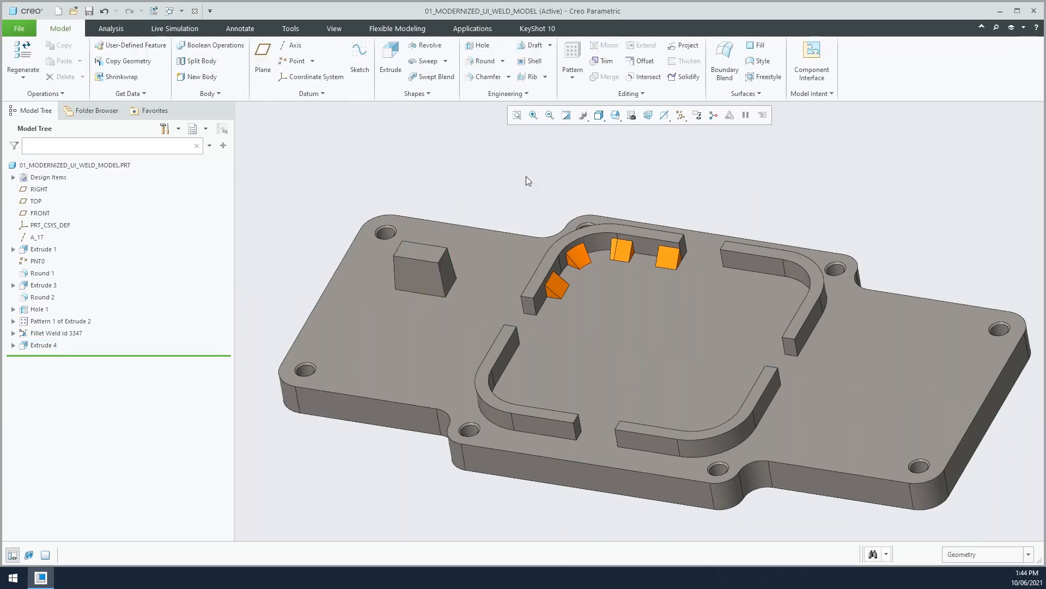
Step: Start another Extrude, dock its floating Placement settings back into the dashboard, and cancel the feature
left_click(391, 57)
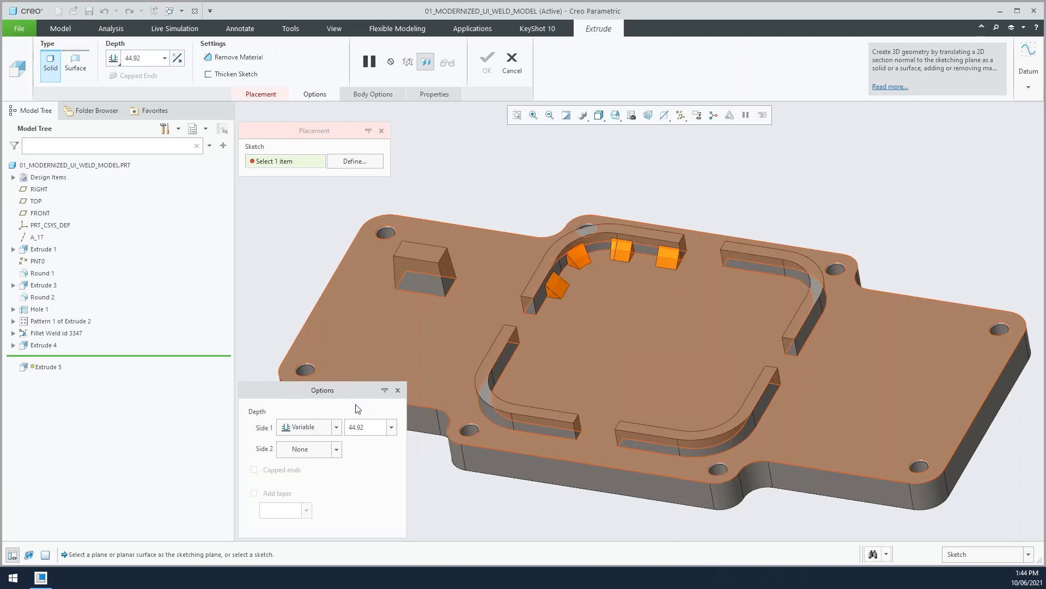
left_click(307, 131)
left_click_drag(307, 130, 315, 101)
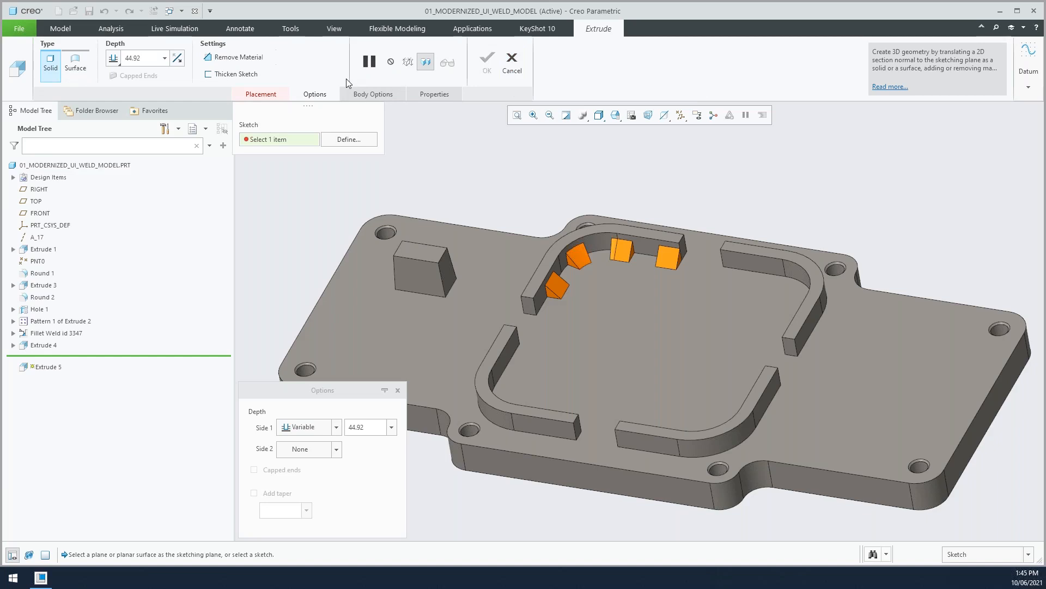
left_click(515, 69)
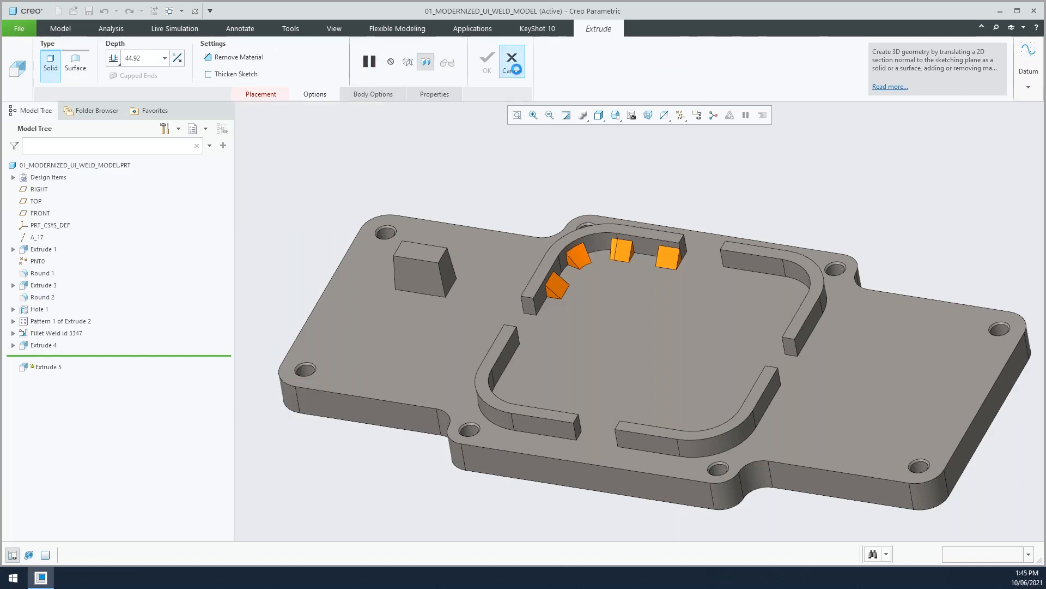
Step: Place a simple 12.00 diameter hole near the new block on the plate's upper face, offset from two adjacent side faces
left_click(479, 47)
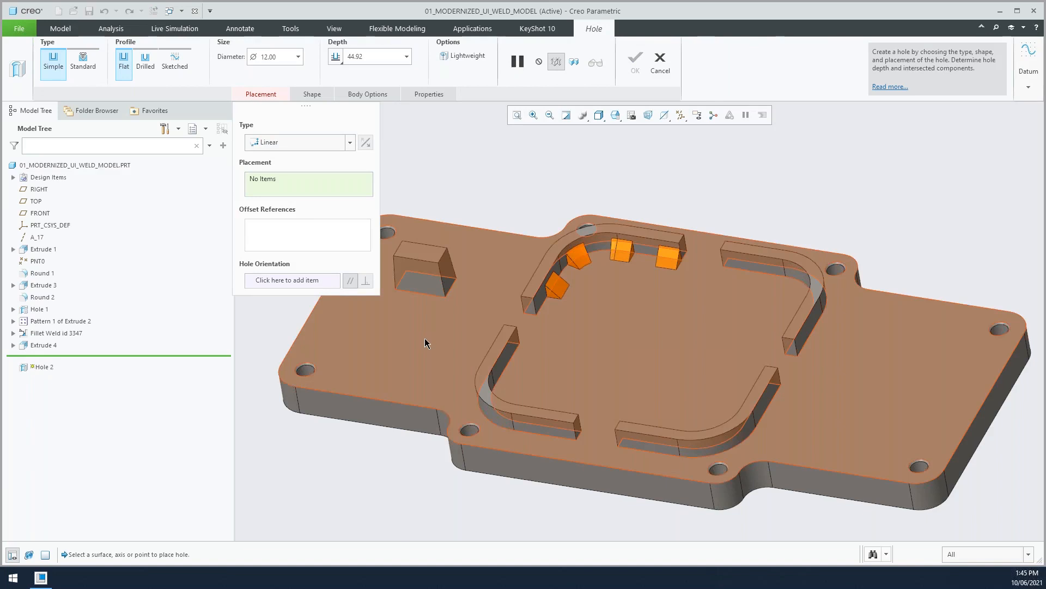
left_click(425, 338)
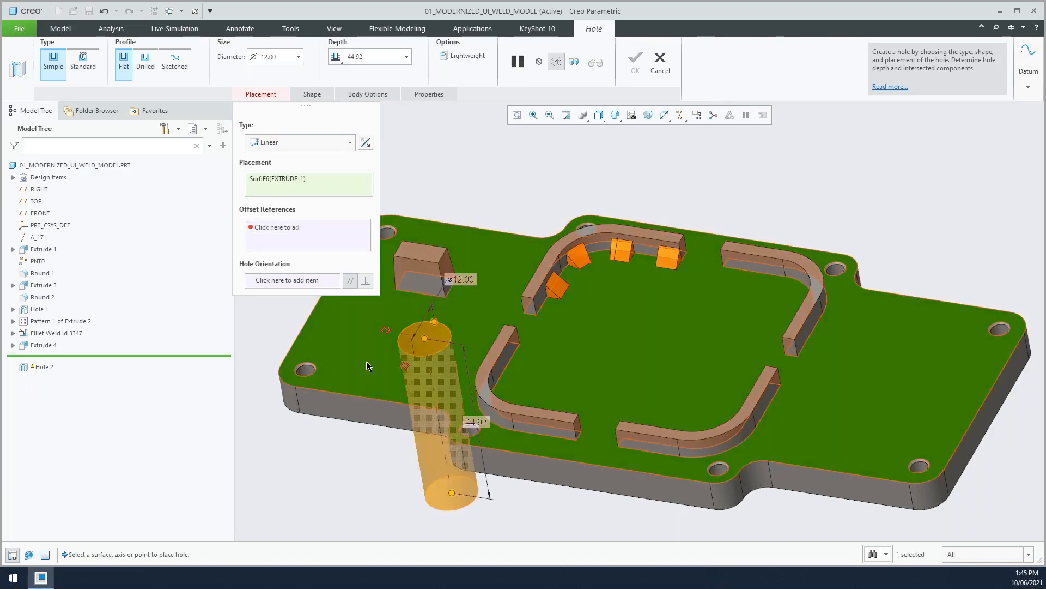
left_click_drag(386, 330, 307, 320)
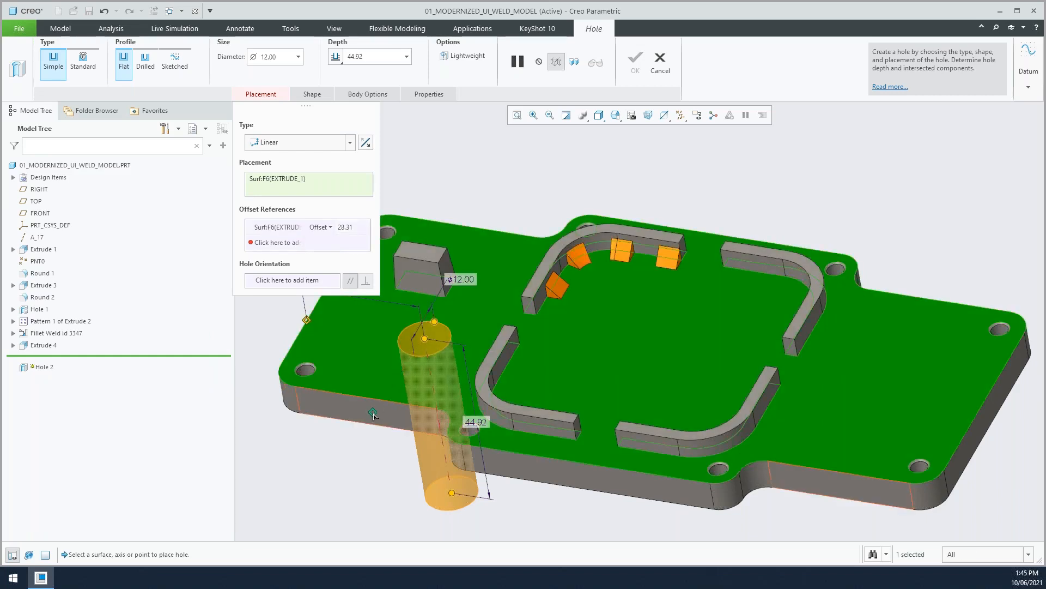
left_click_drag(373, 416, 387, 402)
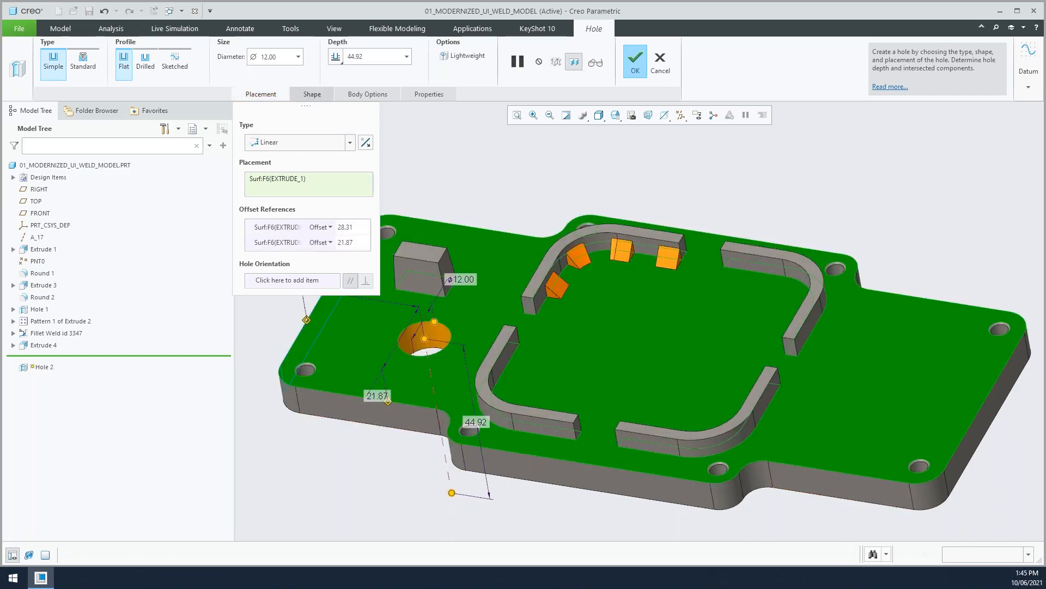
Step: Detach the hole's Shape settings as a floating window, review its Placement settings, and cancel the hole
left_click(315, 95)
left_click_drag(371, 111, 317, 361)
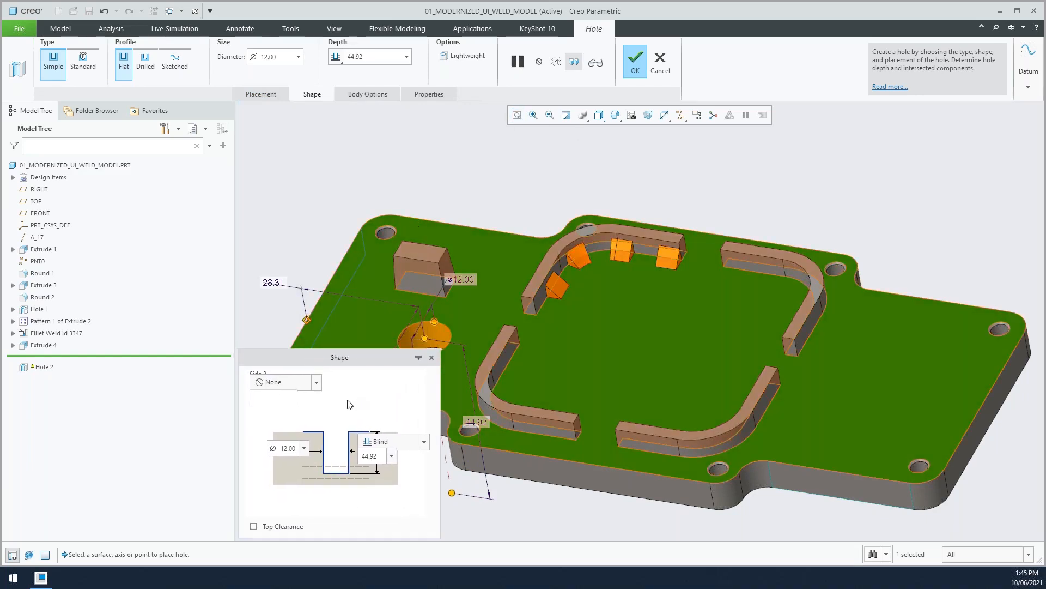
left_click(261, 94)
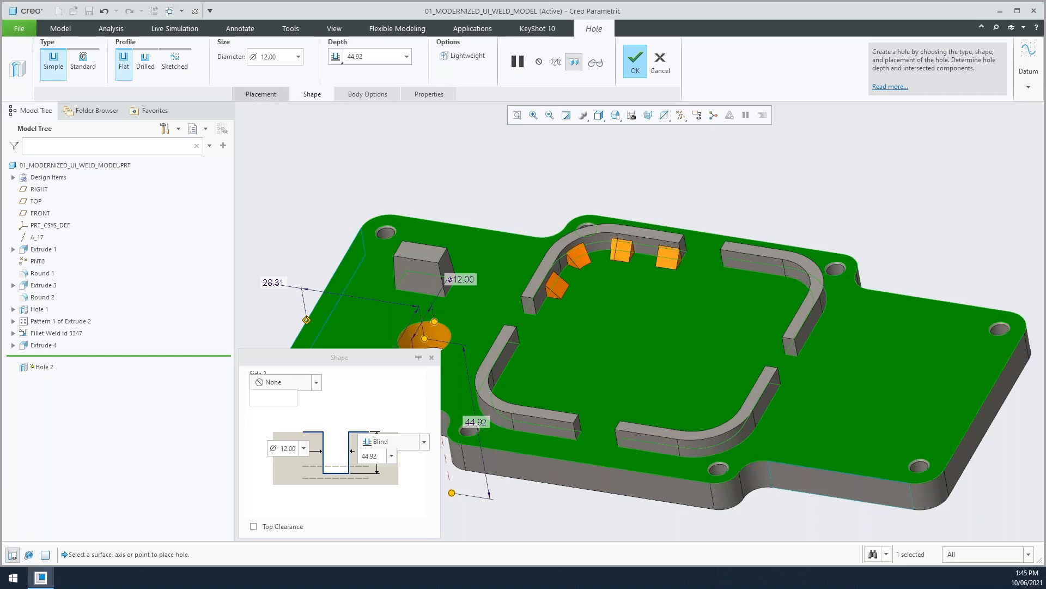
left_click(661, 59)
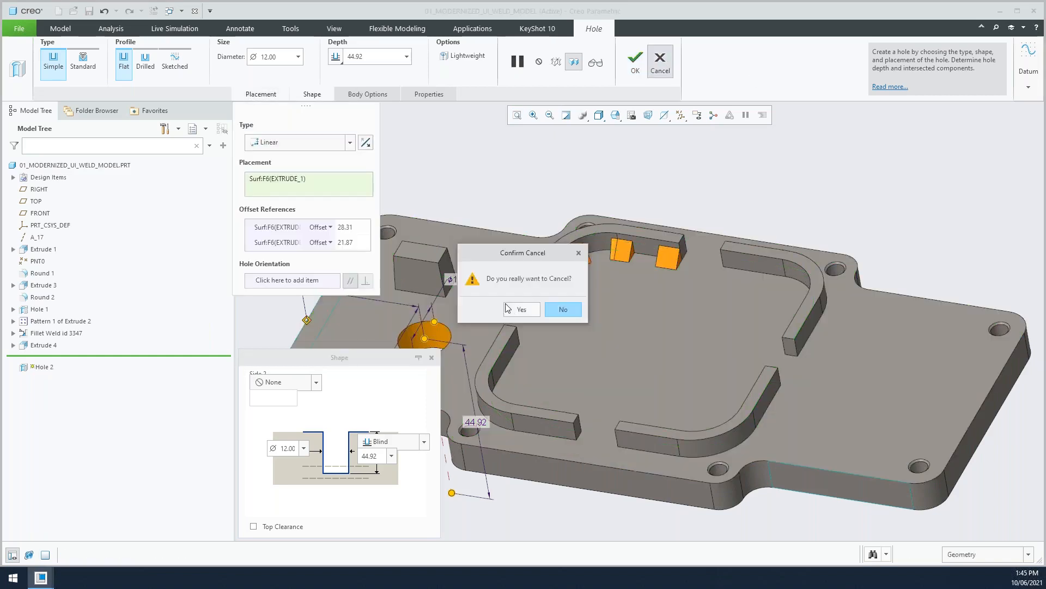
left_click(516, 309)
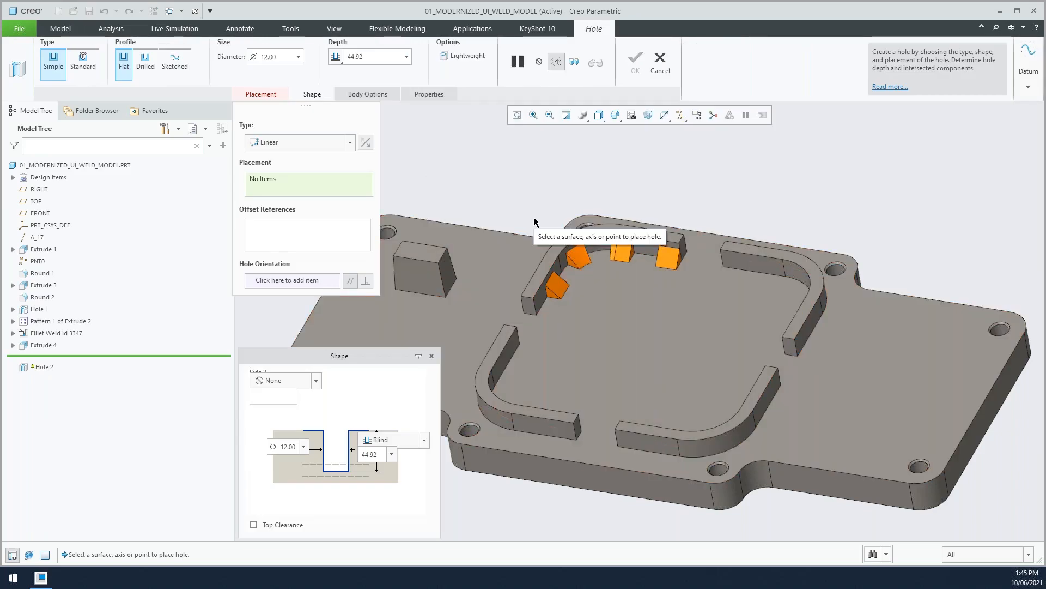
Step: Dock the floating Shape settings back into the Hole dashboard and exit the feature
left_click(418, 356)
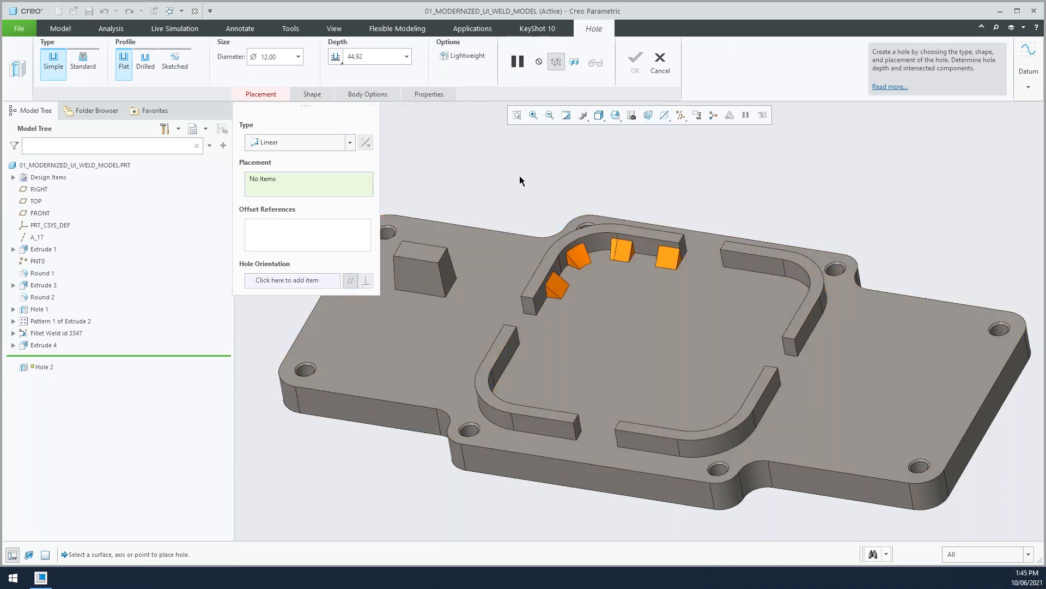
left_click(660, 62)
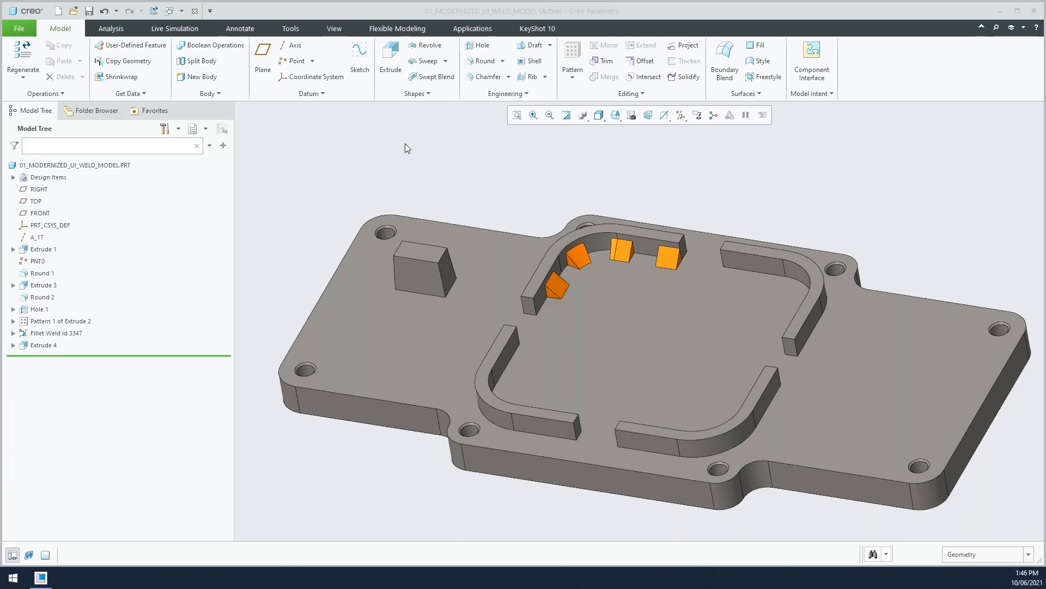
Step: Close the weld model and open the part 02_LAMP_QUILTS_DEMO8_V3_CL.PRT
left_click(192, 12)
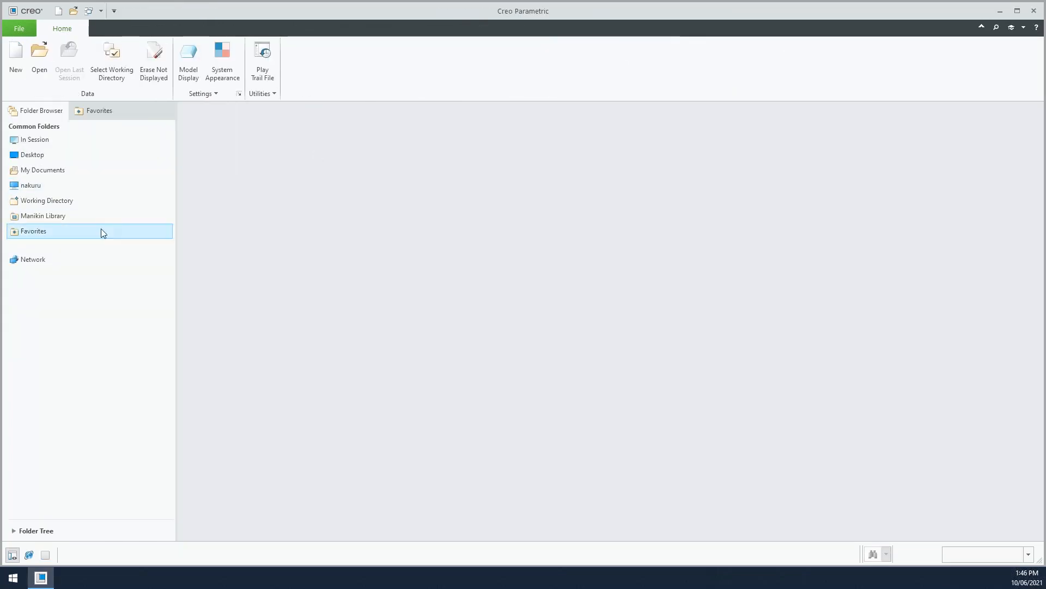
left_click(16, 57)
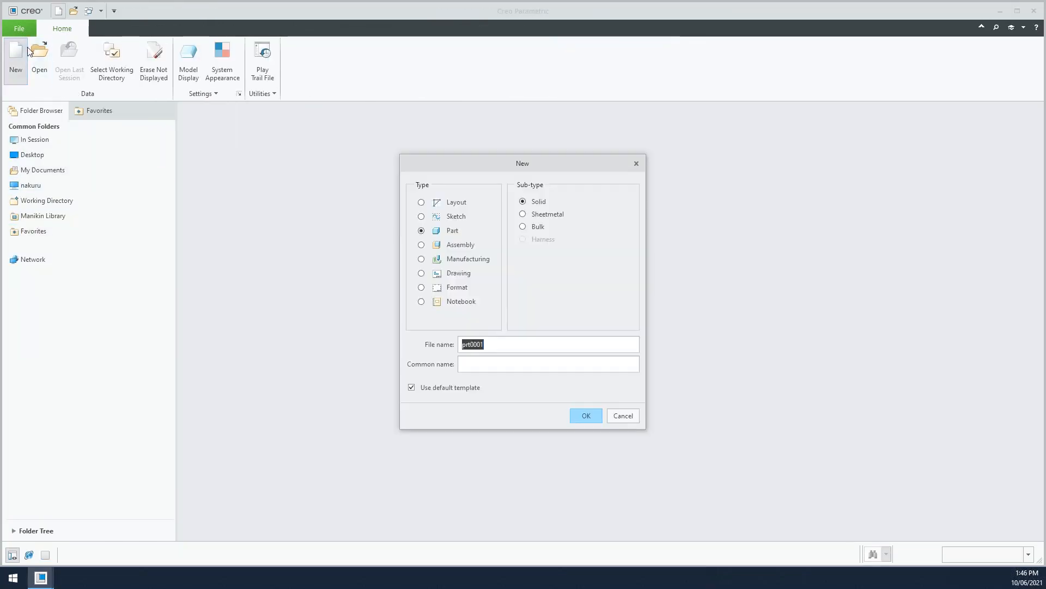
left_click(625, 416)
left_click(40, 61)
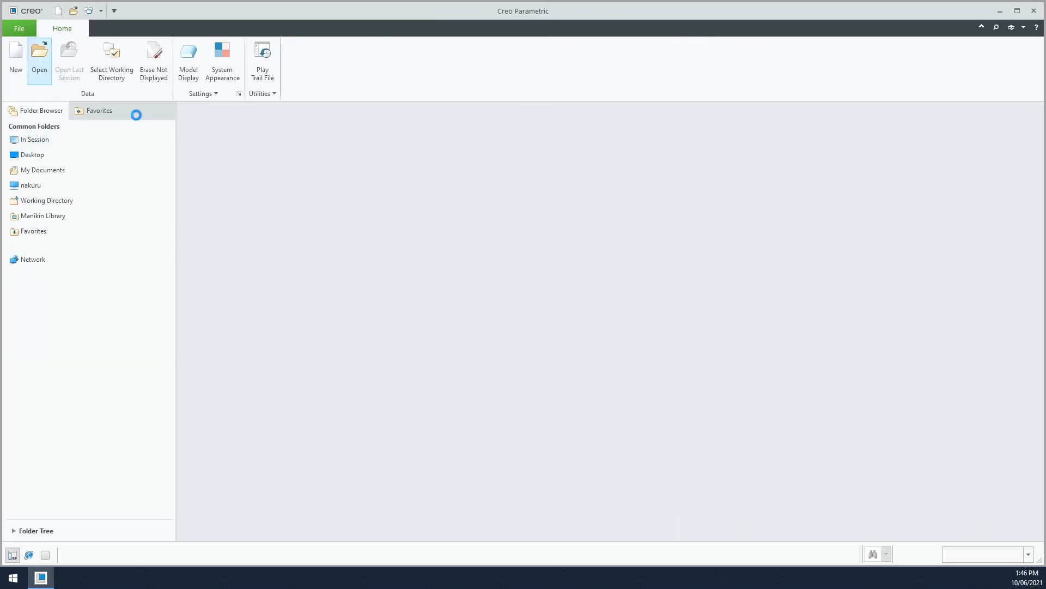
double_click(428, 225)
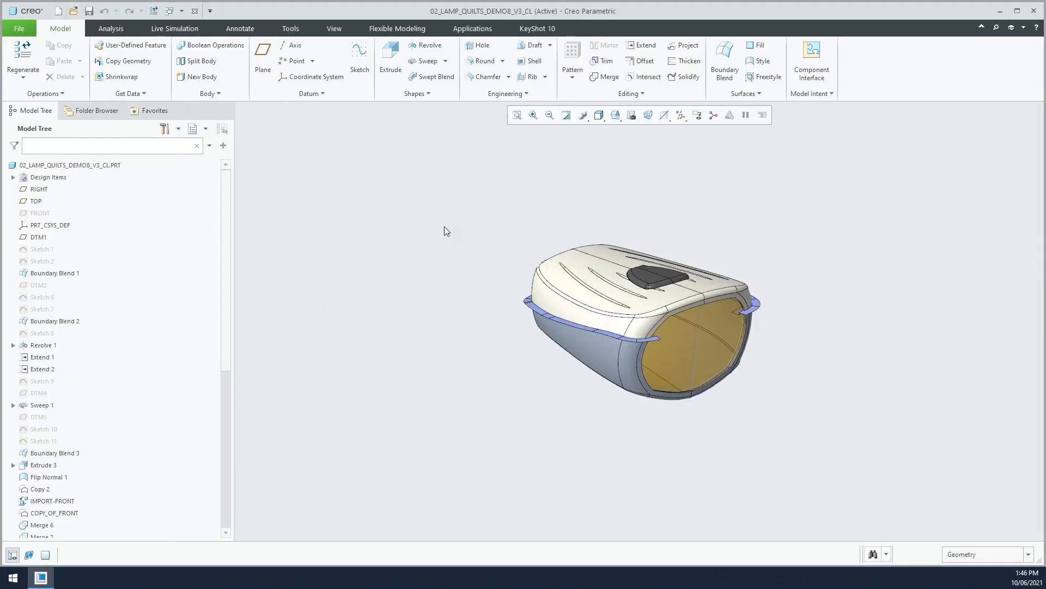
Step: Examine the lamp model and its feature list up close, and expand Design Items in the model tree
middle_click_drag(741, 217, 747, 216)
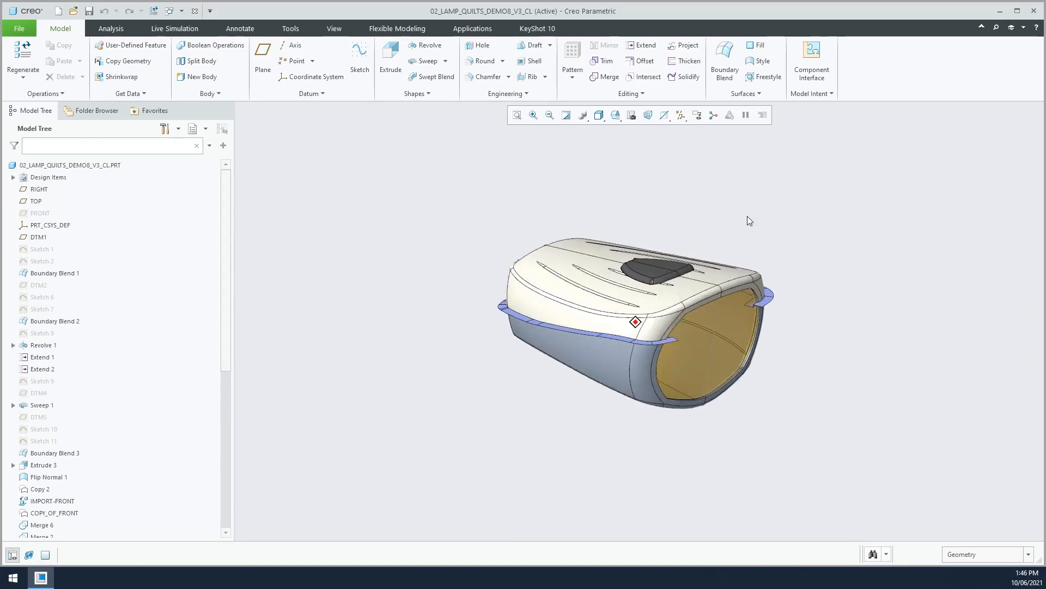
scroll(747, 215, "up", 5)
mouse_move(812, 151)
middle_mouse_down()
mouse_move(749, 159)
mouse_move(788, 155)
mouse_move(707, 184)
middle_mouse_up()
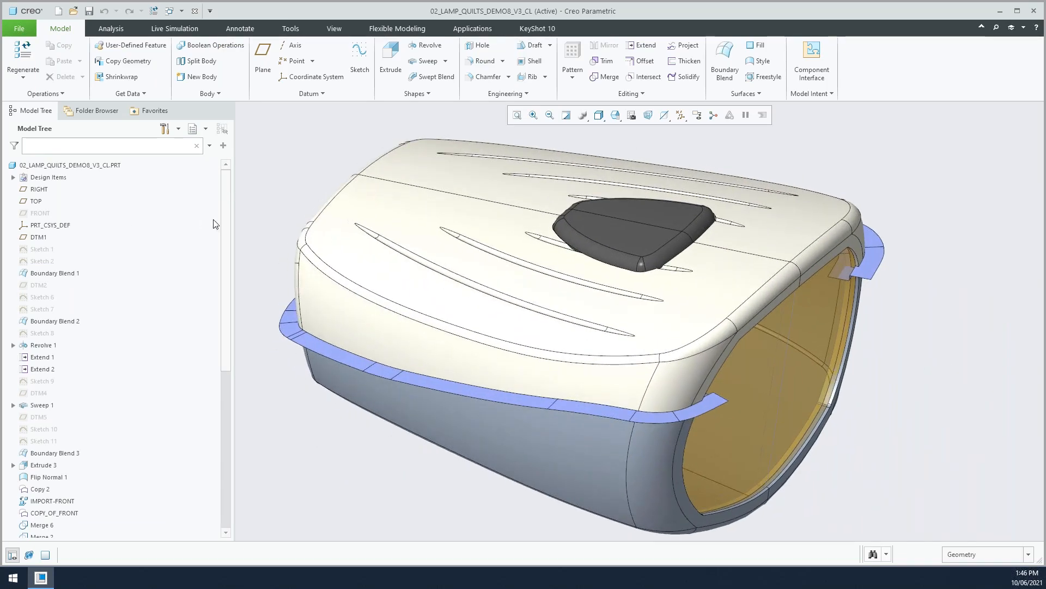
scroll(217, 338, "down", 5)
left_click_drag(222, 338, 221, 185)
left_click(13, 178)
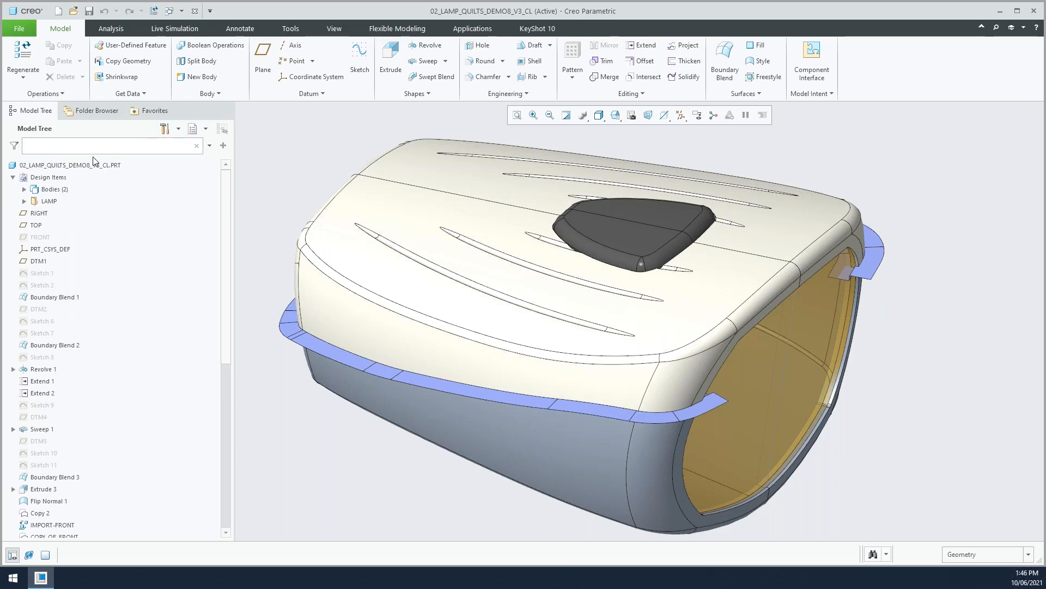
Step: Enable the display of consumed quilts in the model tree's Body/Quilt filters
left_click(180, 130)
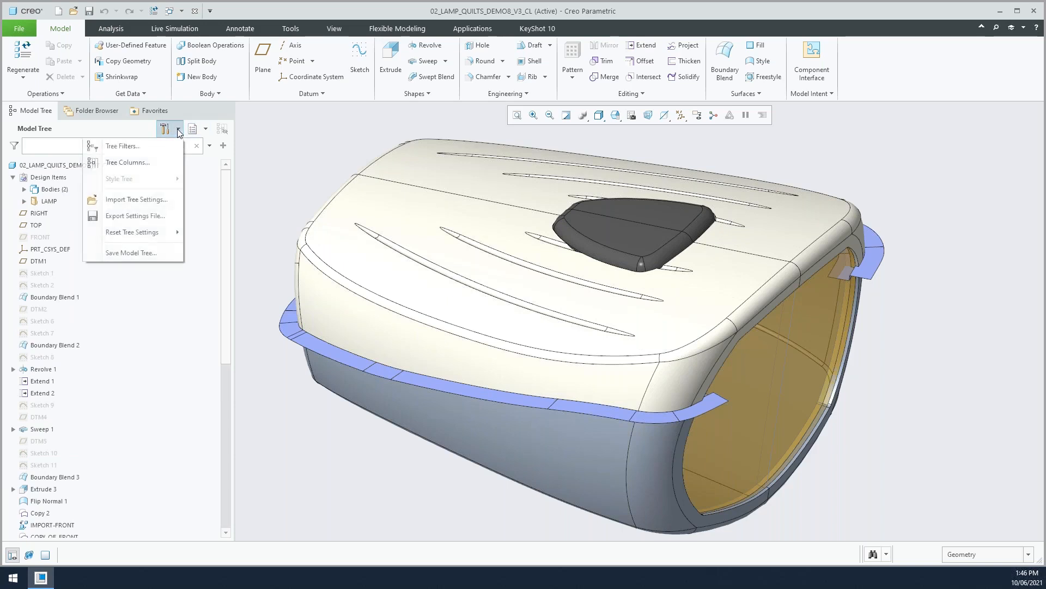
left_click(143, 148)
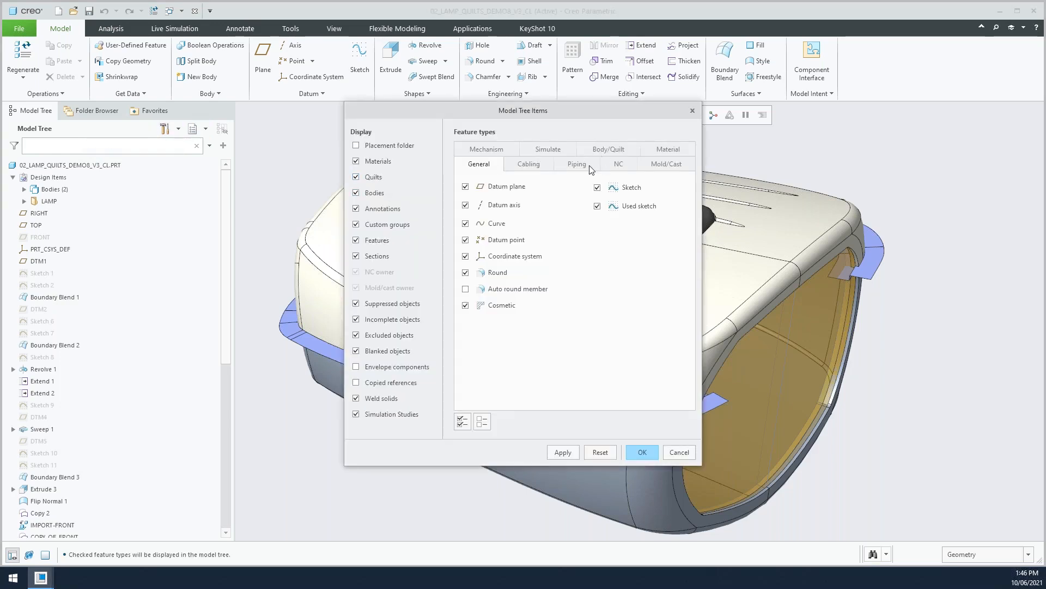
left_click(615, 152)
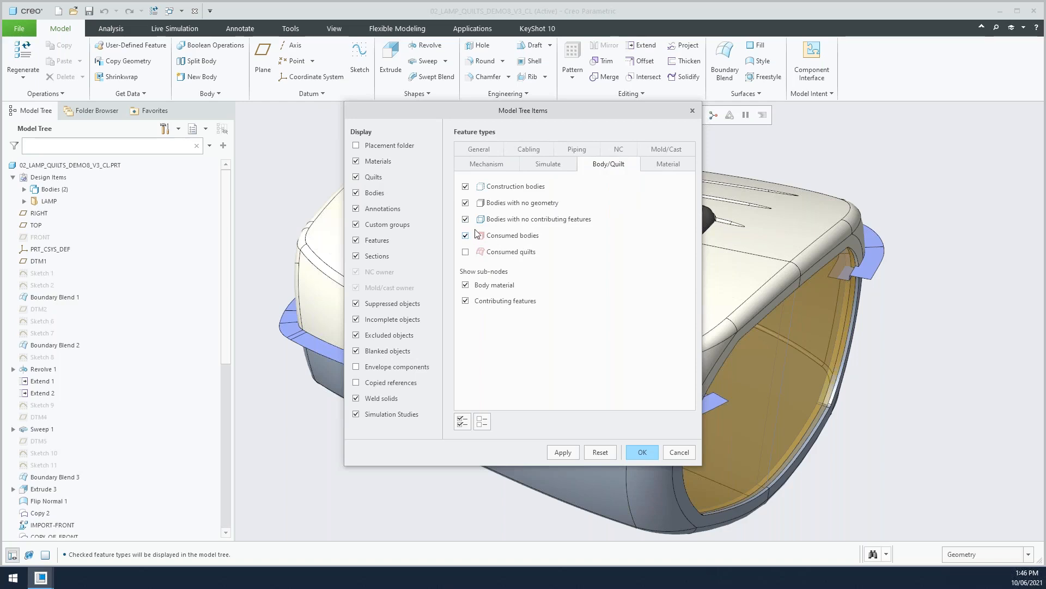
left_click(466, 252)
left_click(563, 453)
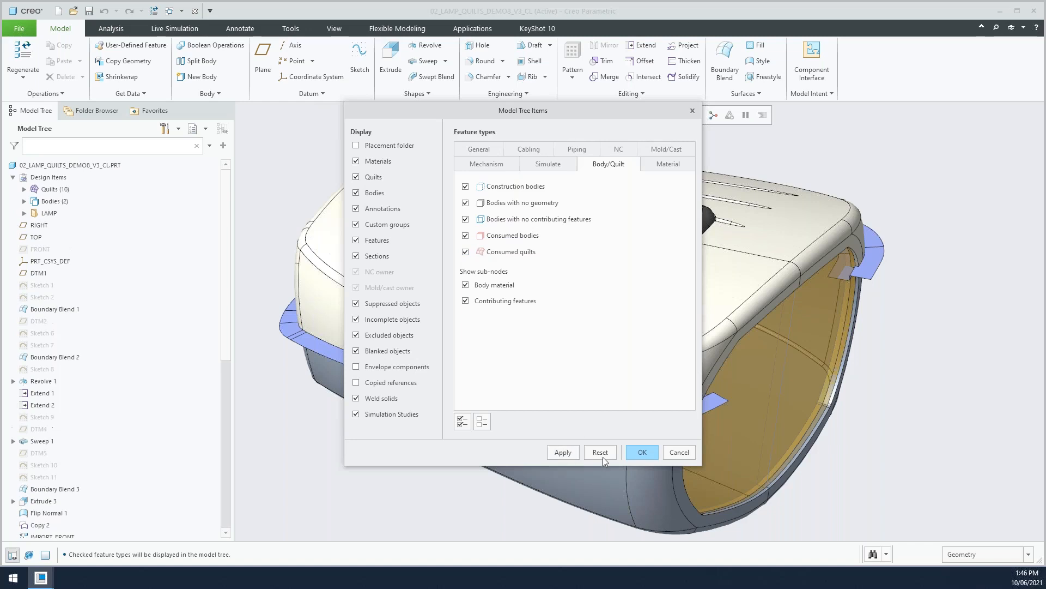
left_click(642, 452)
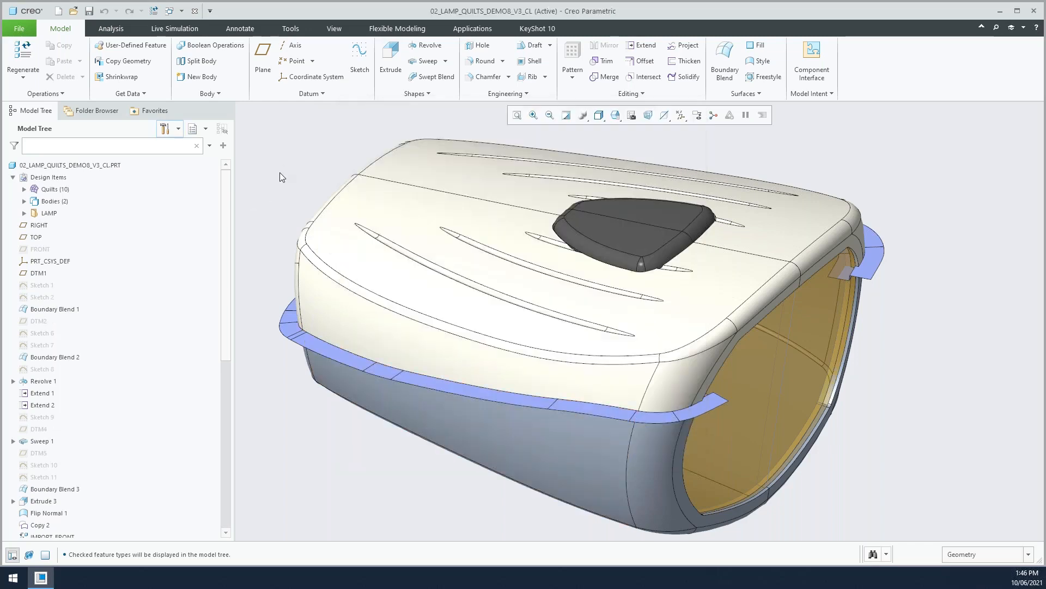
Step: Inspect the quilts listed under Design Items, and collapse the Quilts and Design Items nodes
left_click(24, 189)
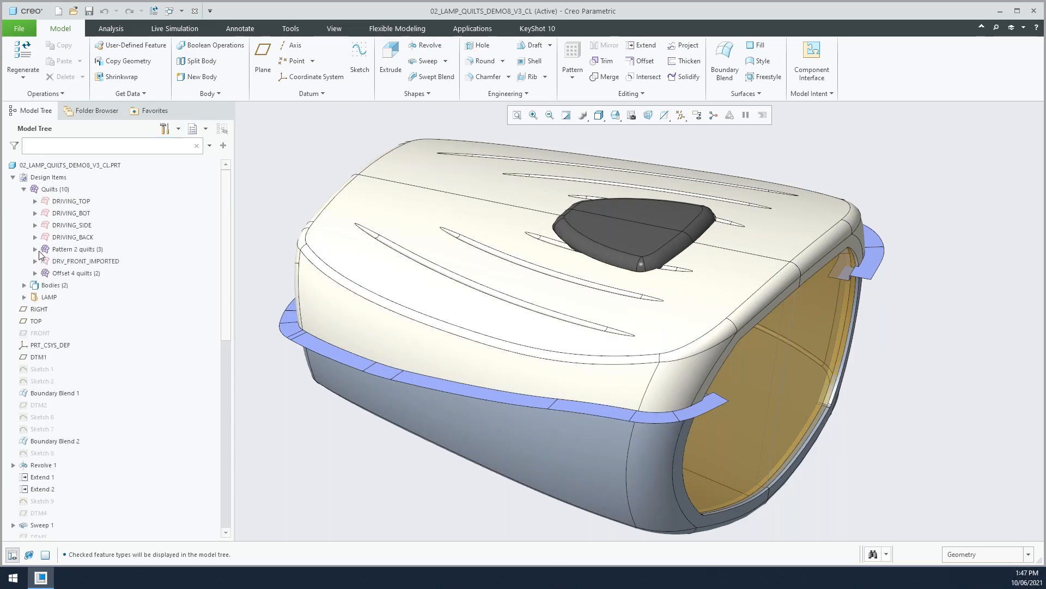
left_click(24, 190)
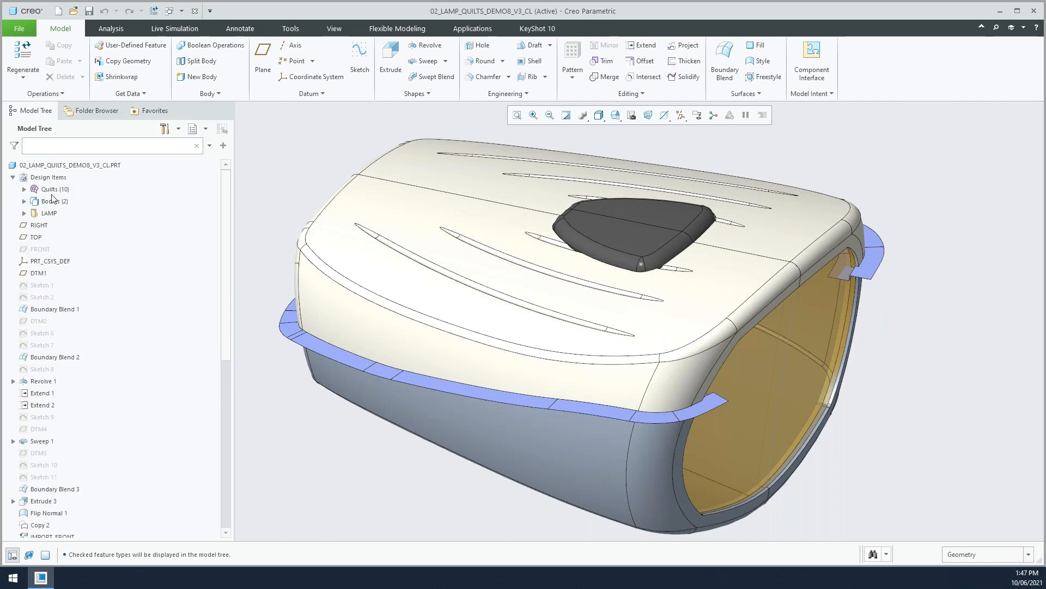
left_click(13, 178)
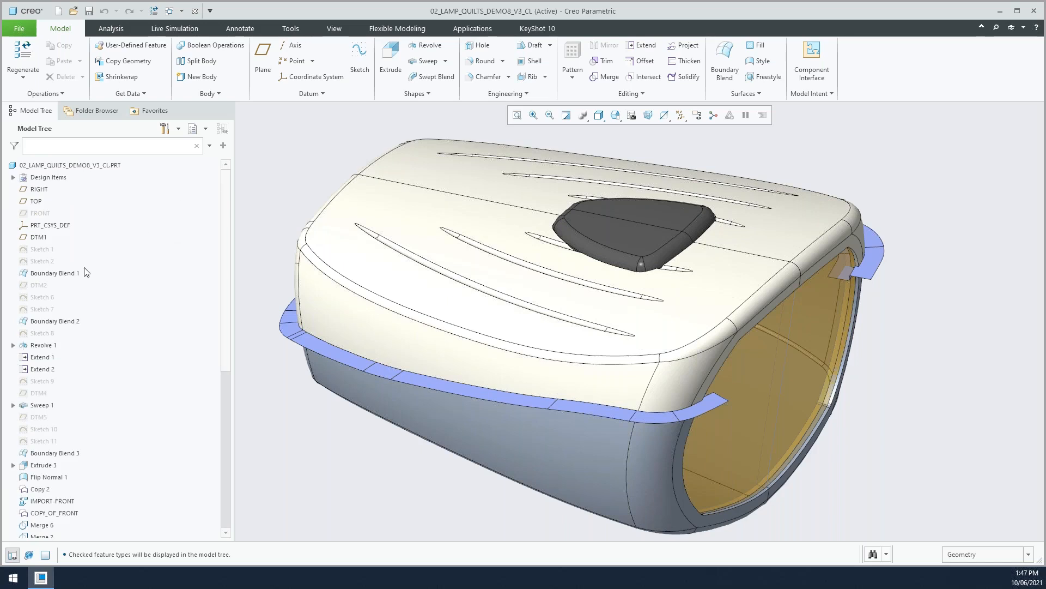
Step: Display the Layer Tree and dock it beside the Model Tree
left_click(197, 131)
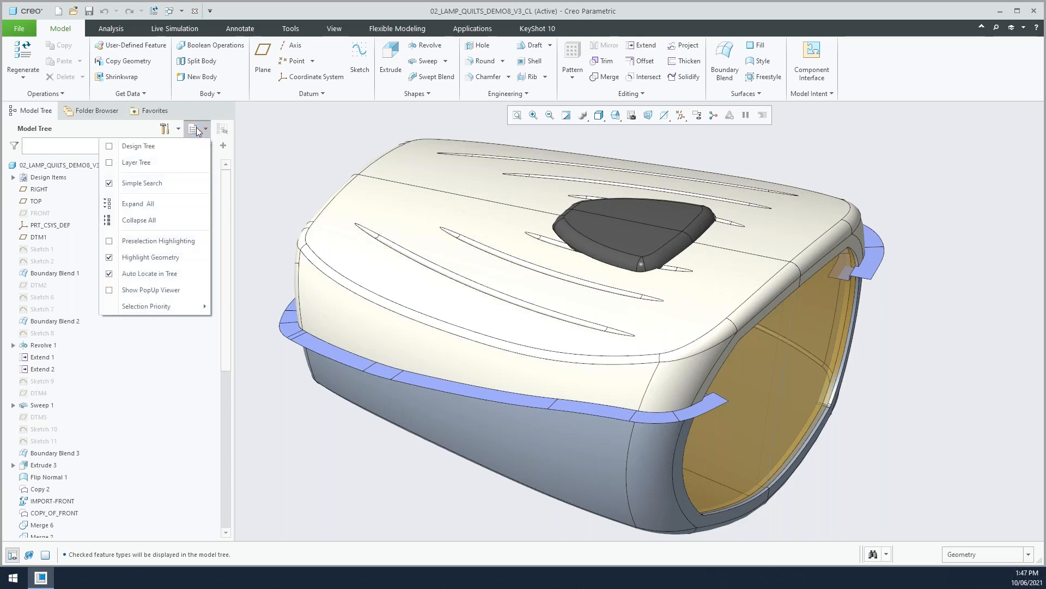
left_click(126, 163)
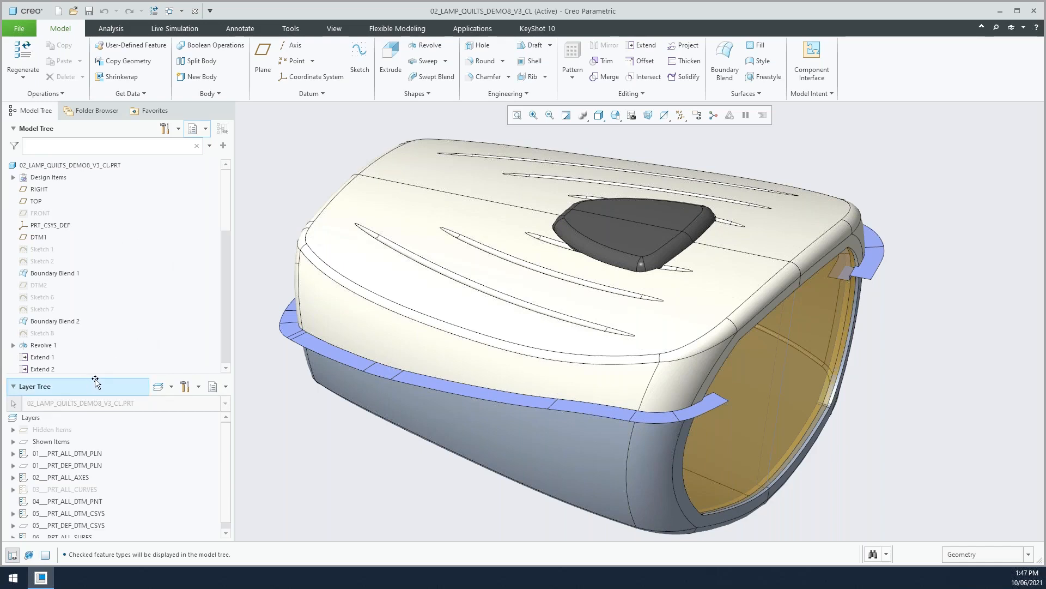
scroll(108, 370, "down", 2)
right_click(108, 370)
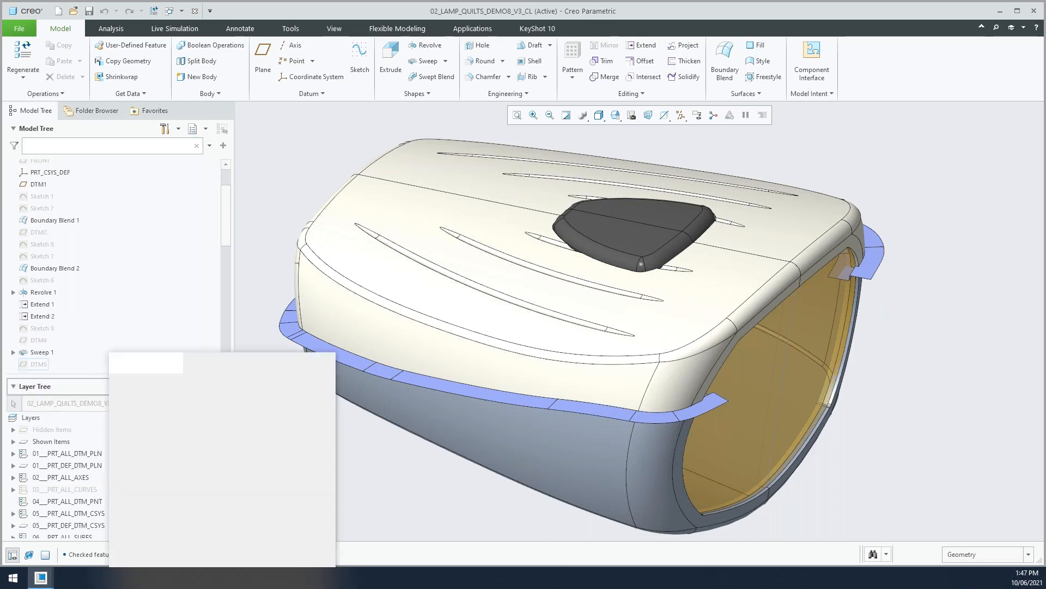
left_click_drag(107, 351, 203, 316)
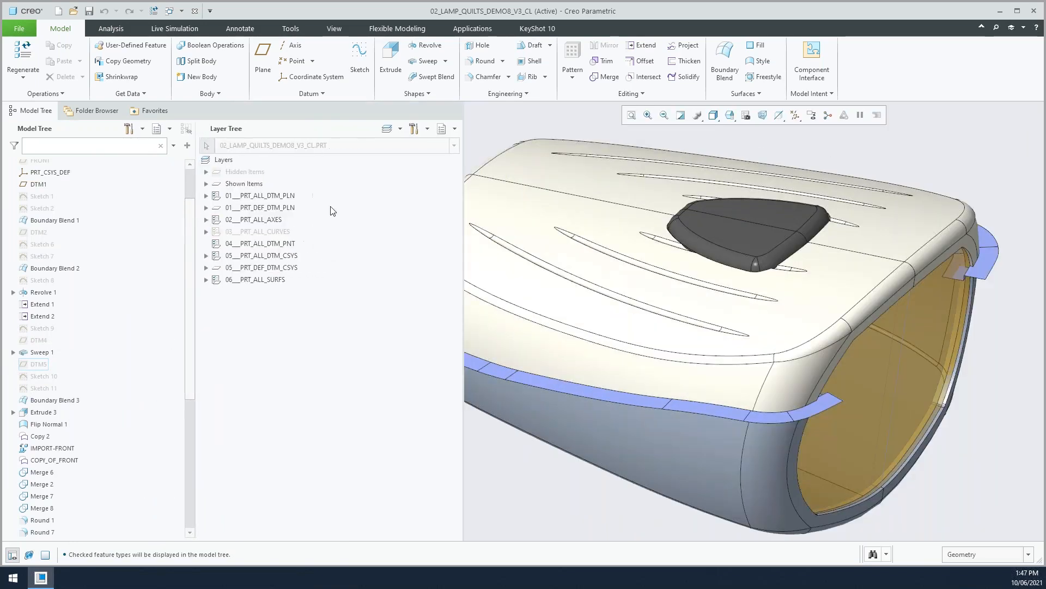
Step: Toggle the Layer Tree display off and on, leaving it hidden
left_click(169, 129)
left_click(126, 163)
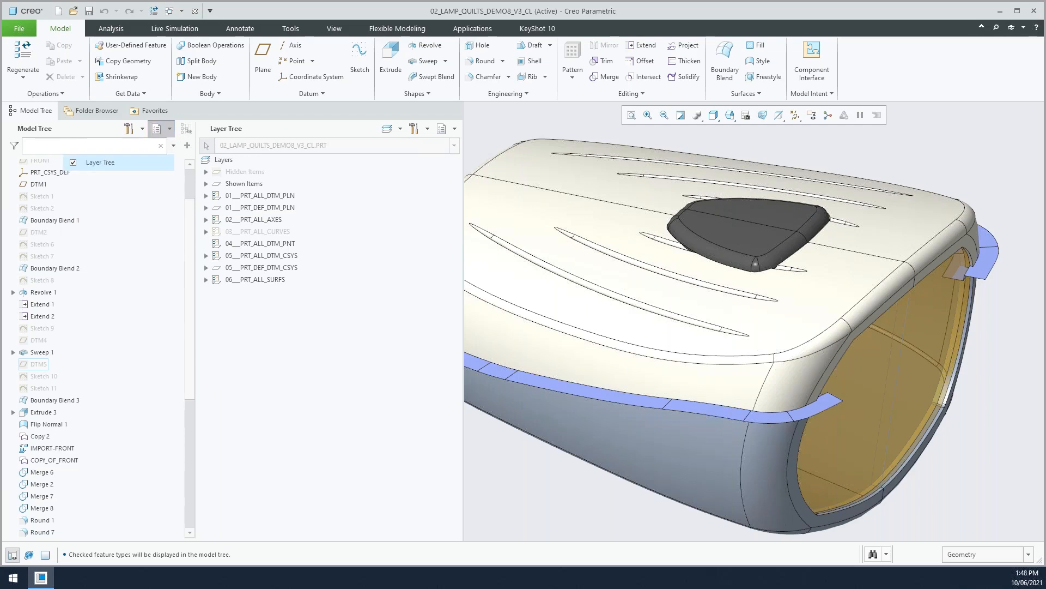
left_click(170, 129)
left_click(128, 163)
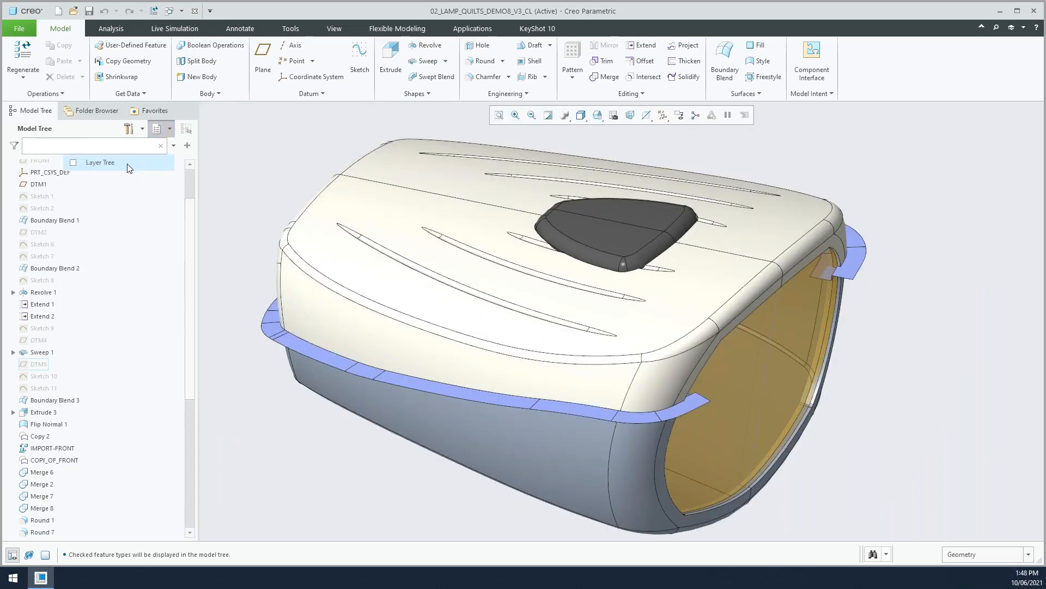
left_click(170, 131)
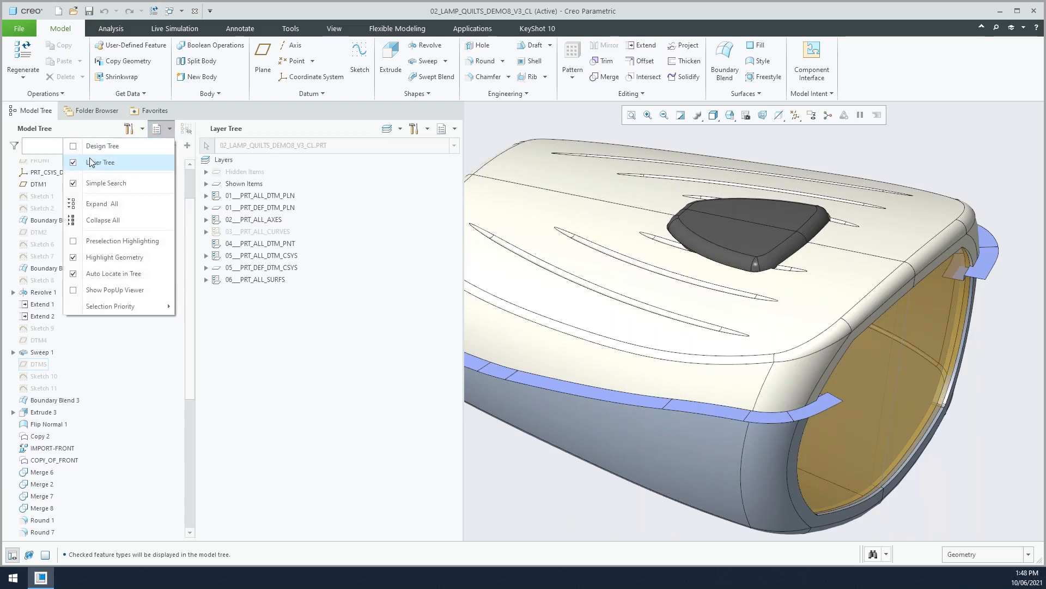
left_click(72, 161)
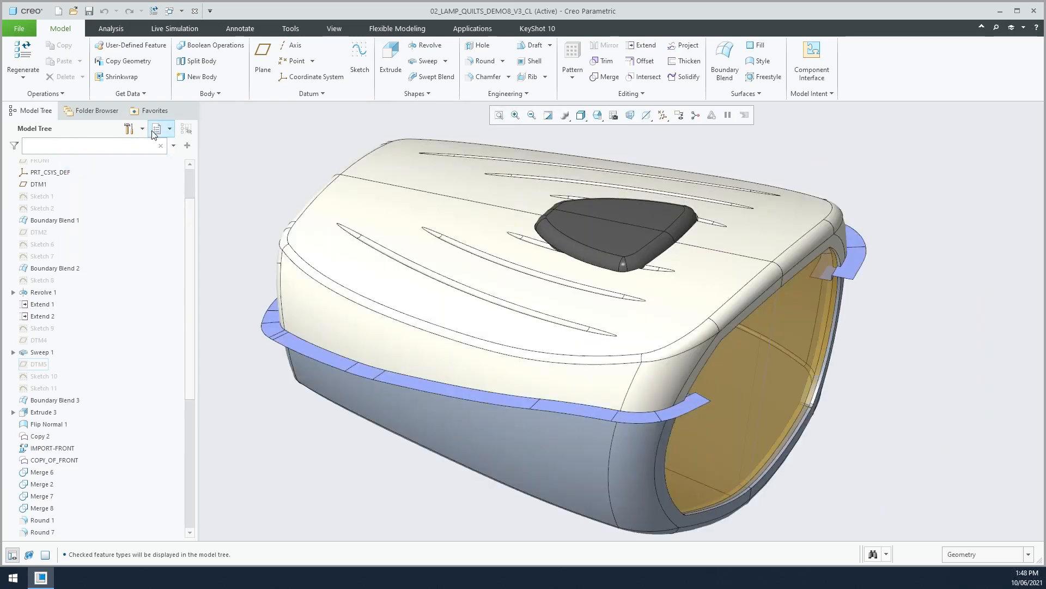
Step: Display the Design Tree beside the Model Tree, and expand its Design Items and Quilts nodes
left_click(169, 129)
left_click(76, 149)
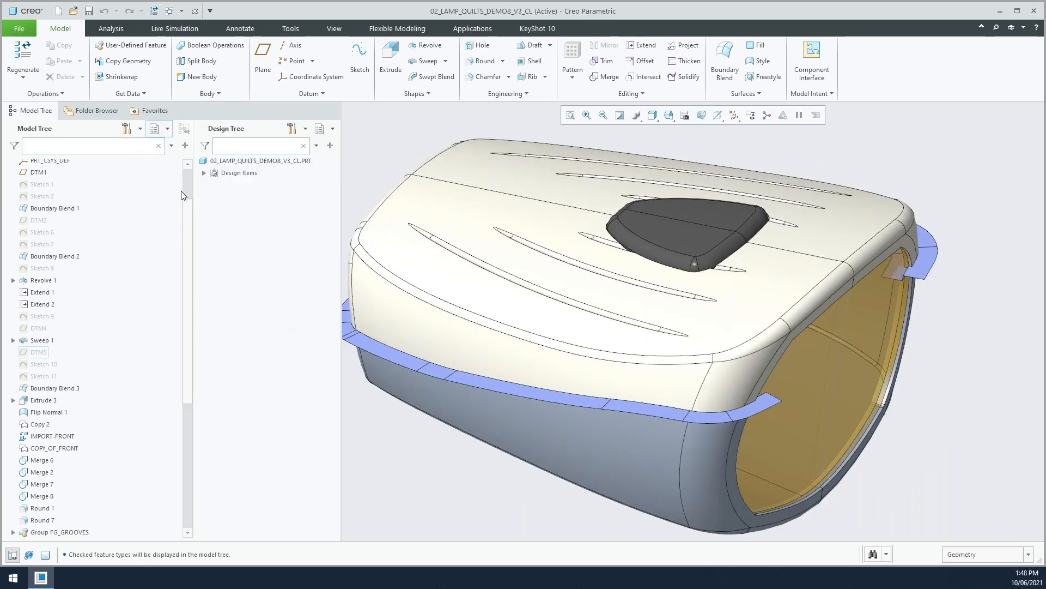
left_click(186, 184)
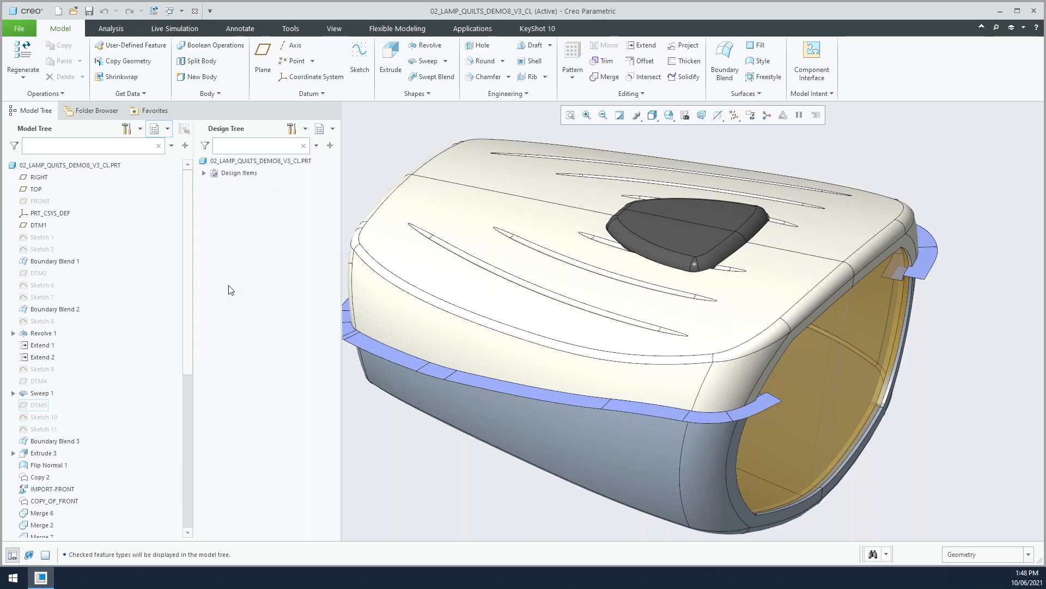
left_click(204, 173)
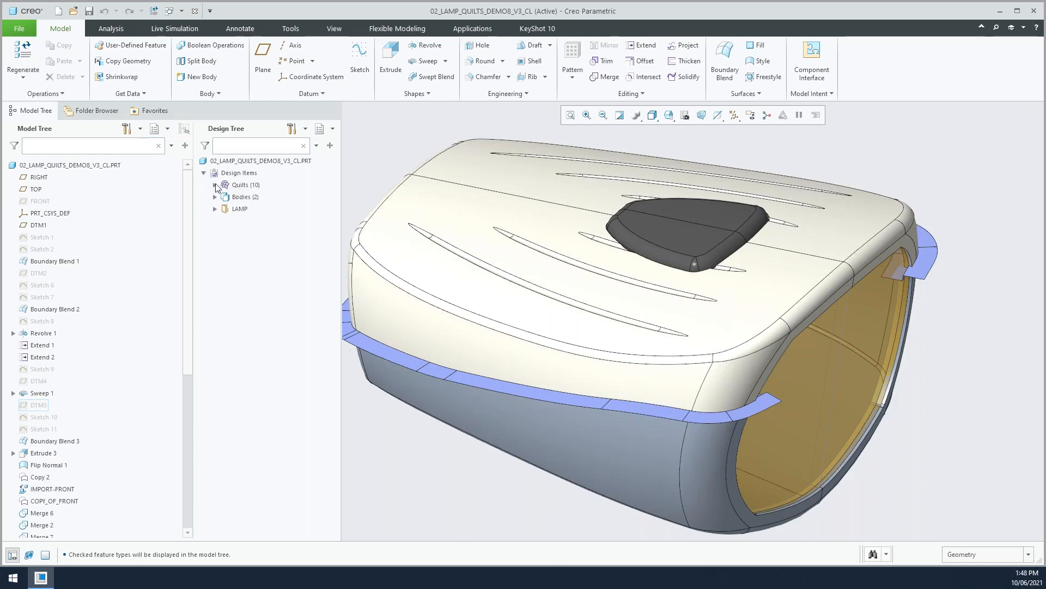
left_click(215, 185)
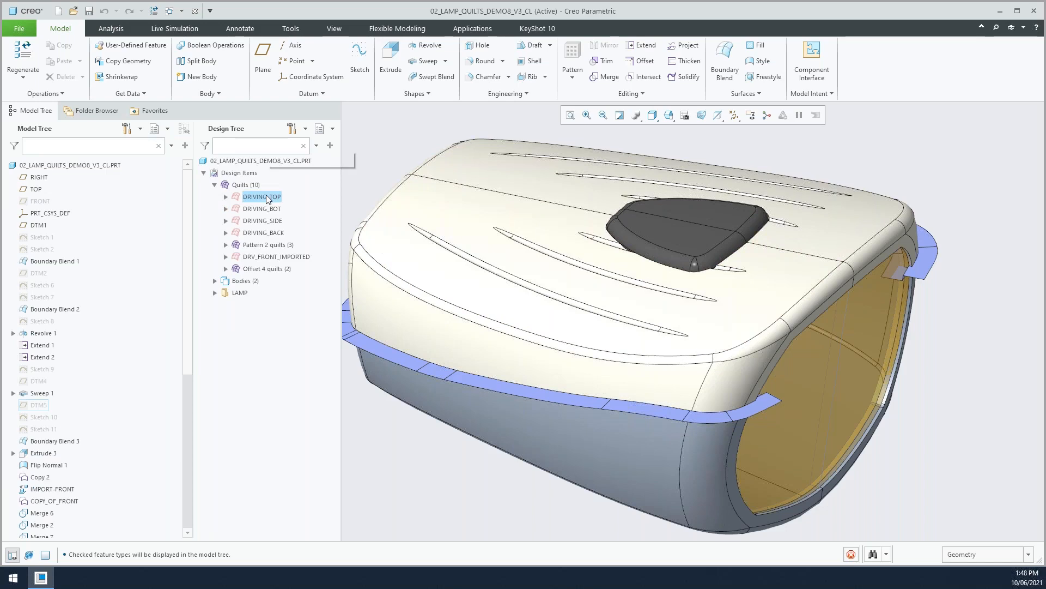
Step: Select a patch of the blue parting surface to locate it in both trees, widen the Design Tree, and clear the selection
left_click(266, 209)
left_click(473, 384)
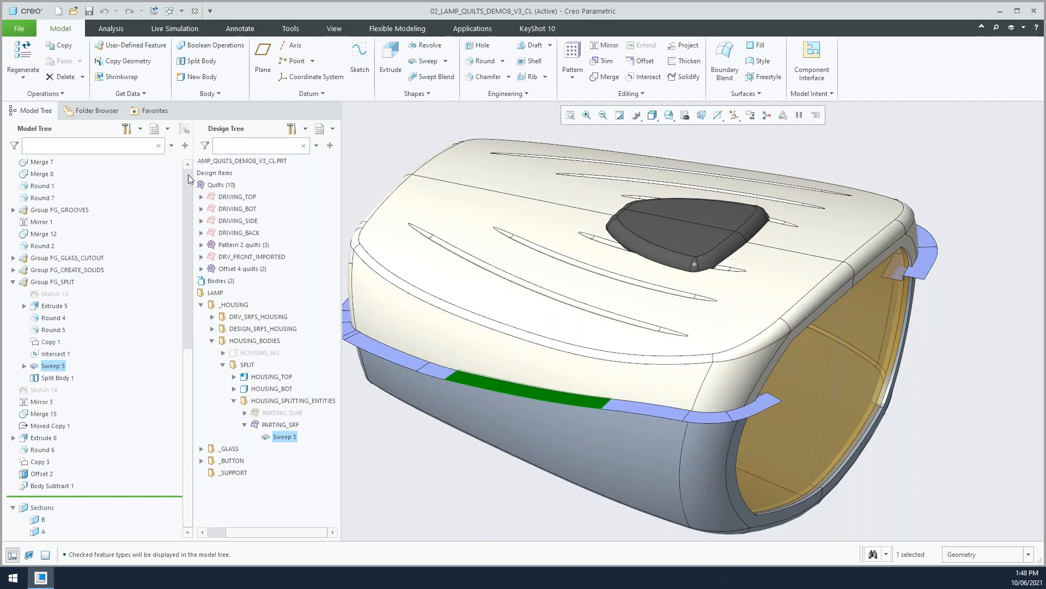
left_click_drag(192, 176, 163, 302)
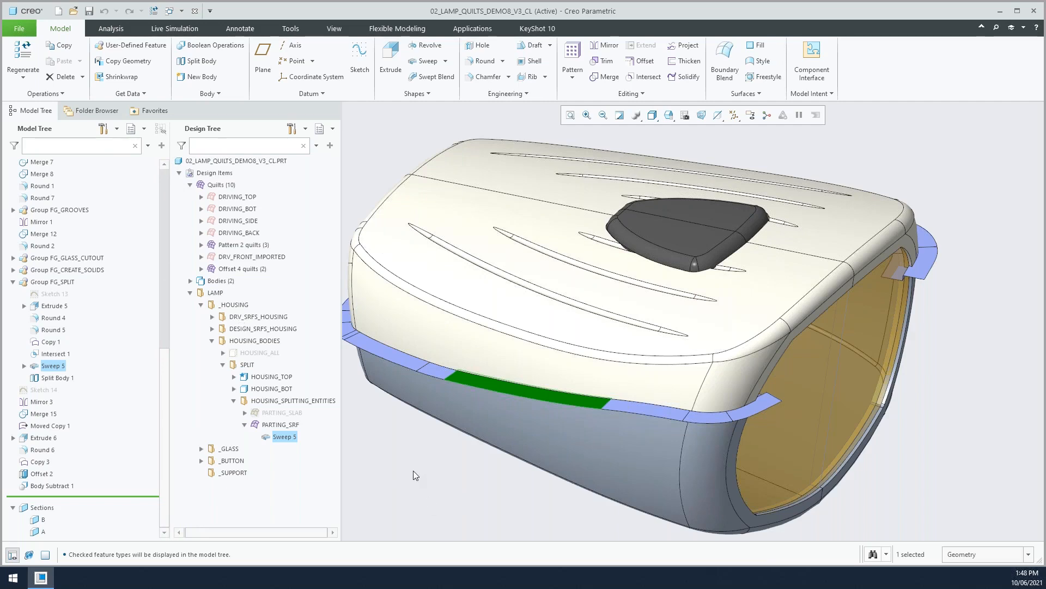
left_click(381, 153)
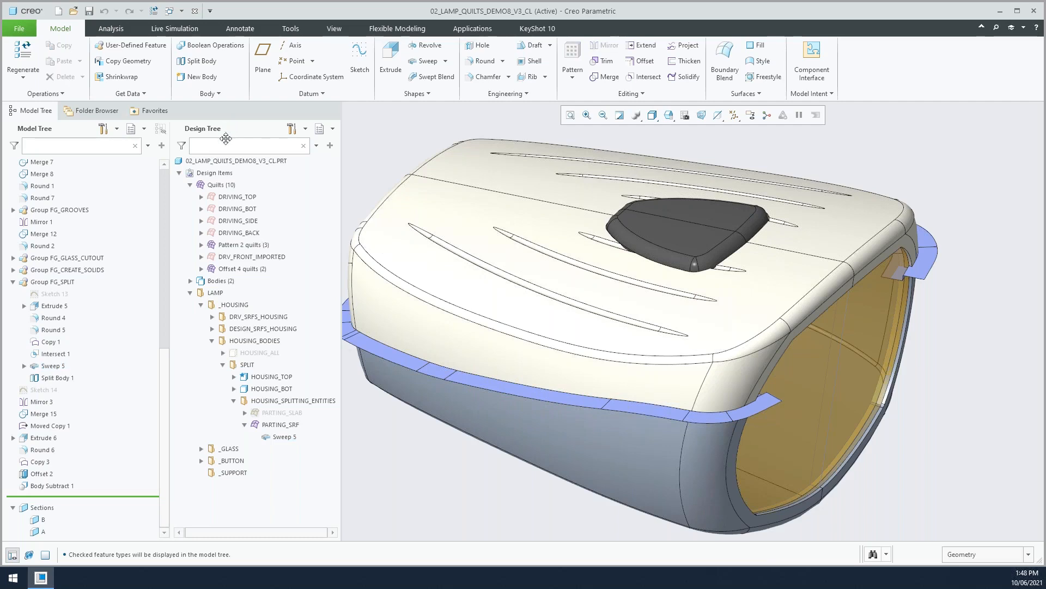
Step: Detach the Design Tree from the navigator into its own pane beside the Model Tree
left_click_drag(237, 132, 158, 255)
left_click(12, 555)
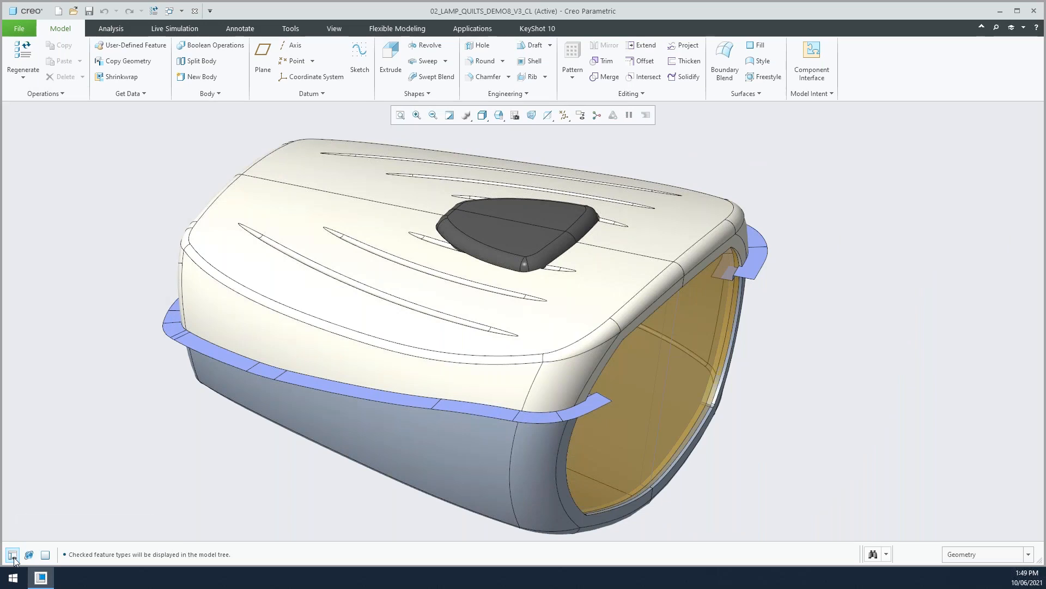
left_click(12, 555)
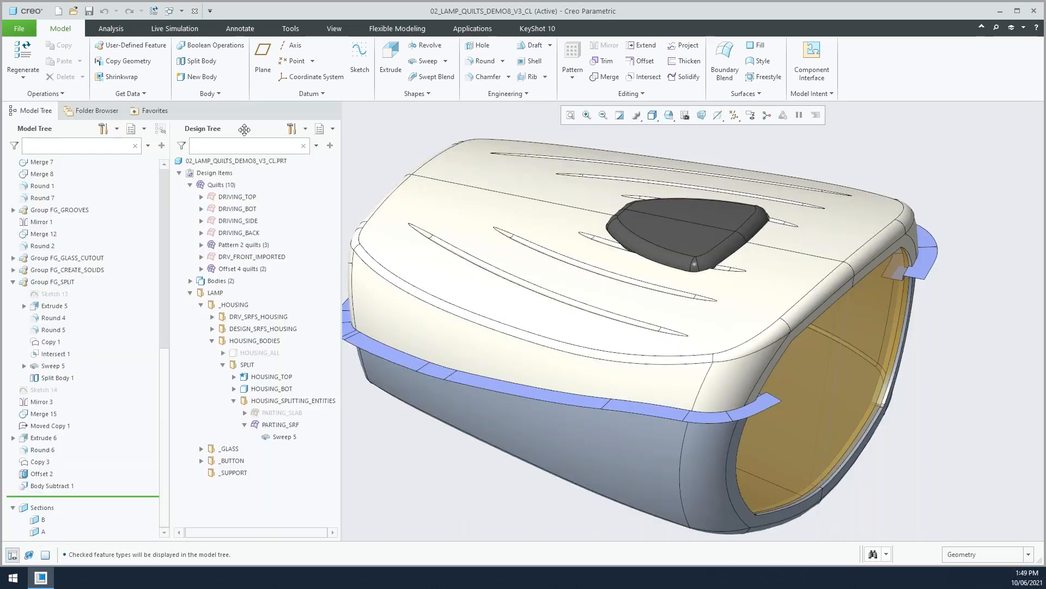
left_click_drag(257, 150, 183, 186)
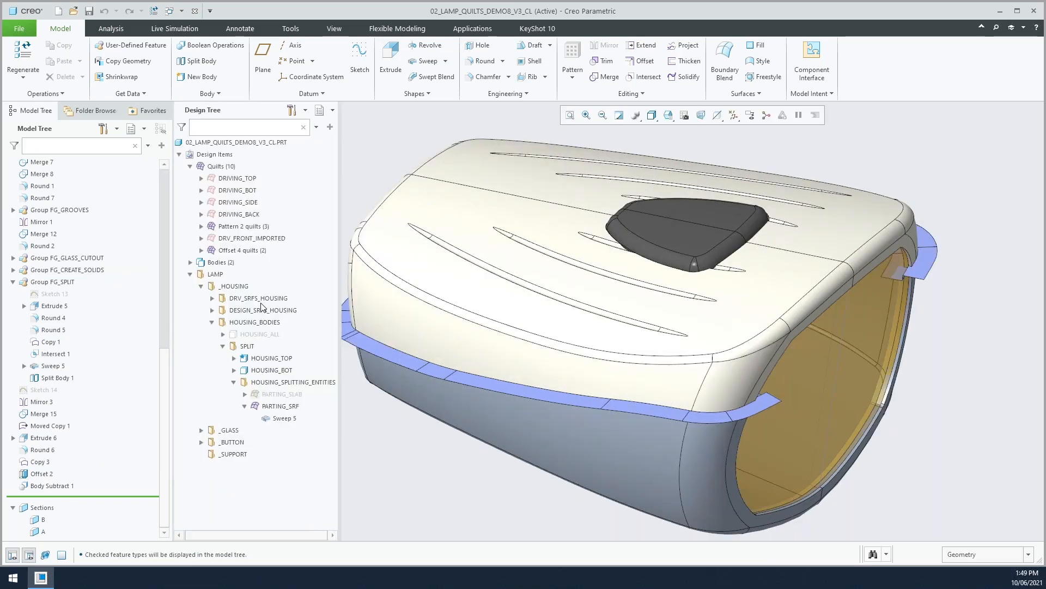
Step: Hide the Model Tree and Design Tree panes independently, and show both again
left_click(11, 554)
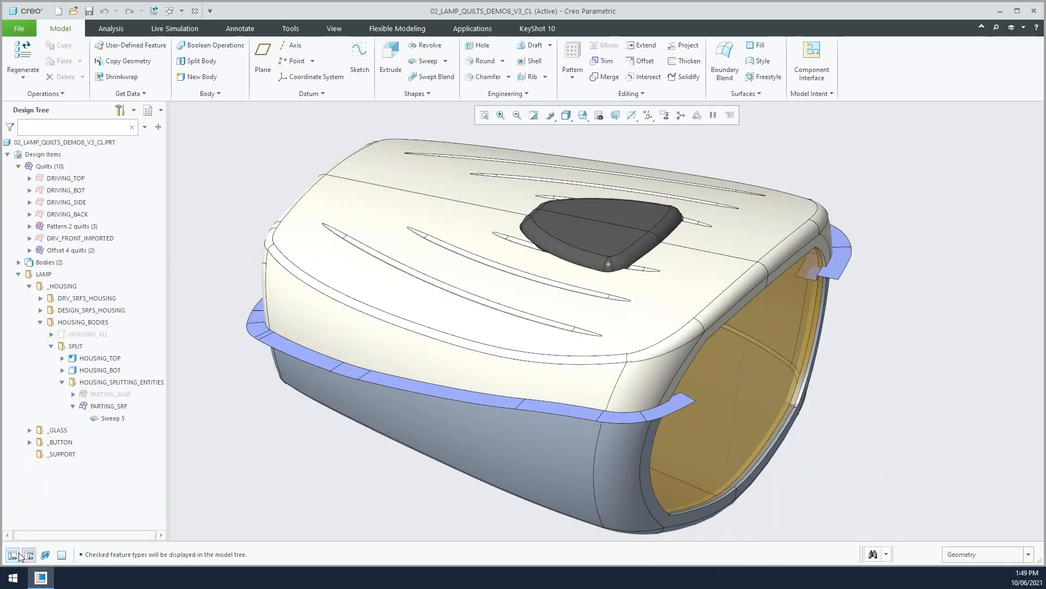
left_click(30, 558)
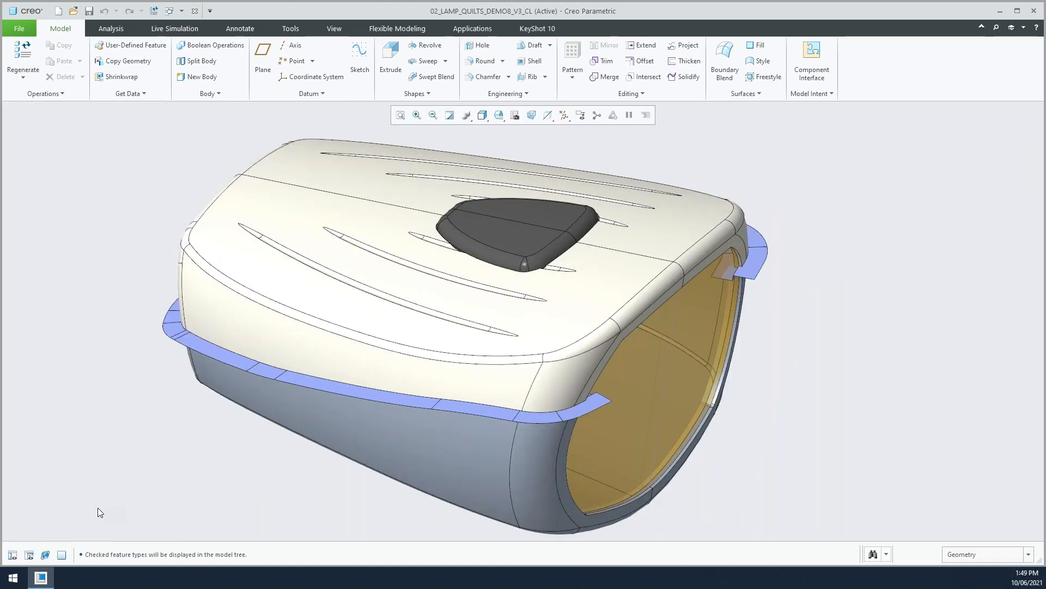
left_click(12, 555)
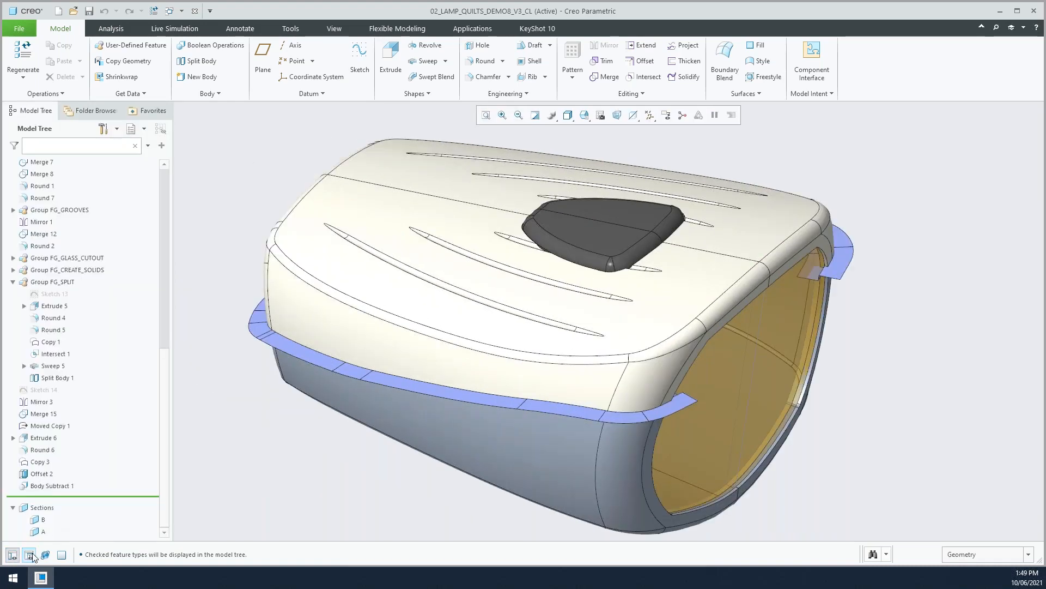
left_click(29, 555)
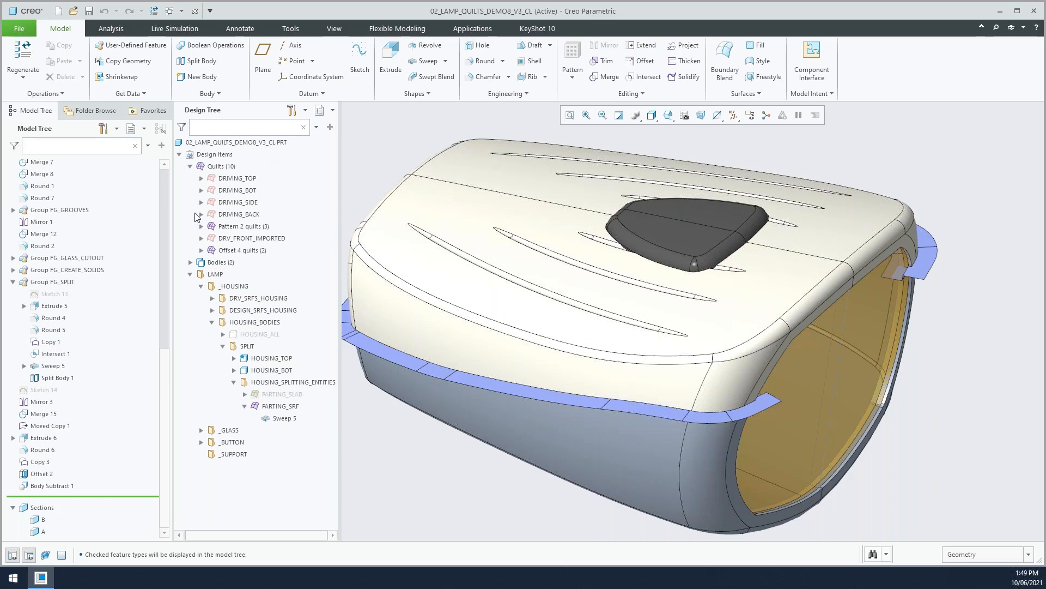
Step: Open Select from Parents for a front patch of the parting surface, pin it as a separate dialog, and move it clear of the model
scroll(494, 480, "up", 3)
scroll(483, 481, "down", 3)
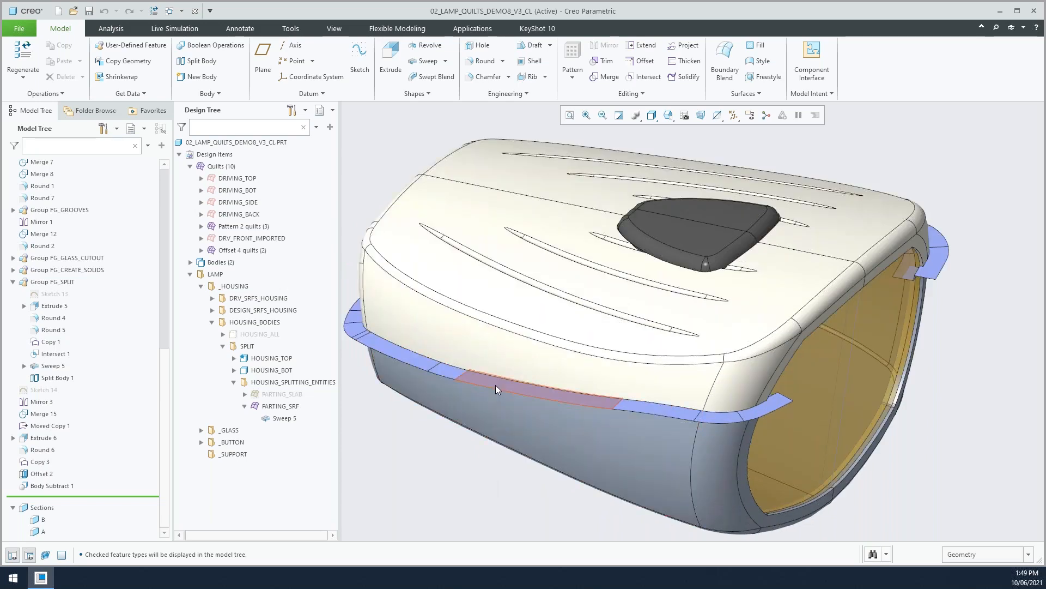
left_click(495, 385)
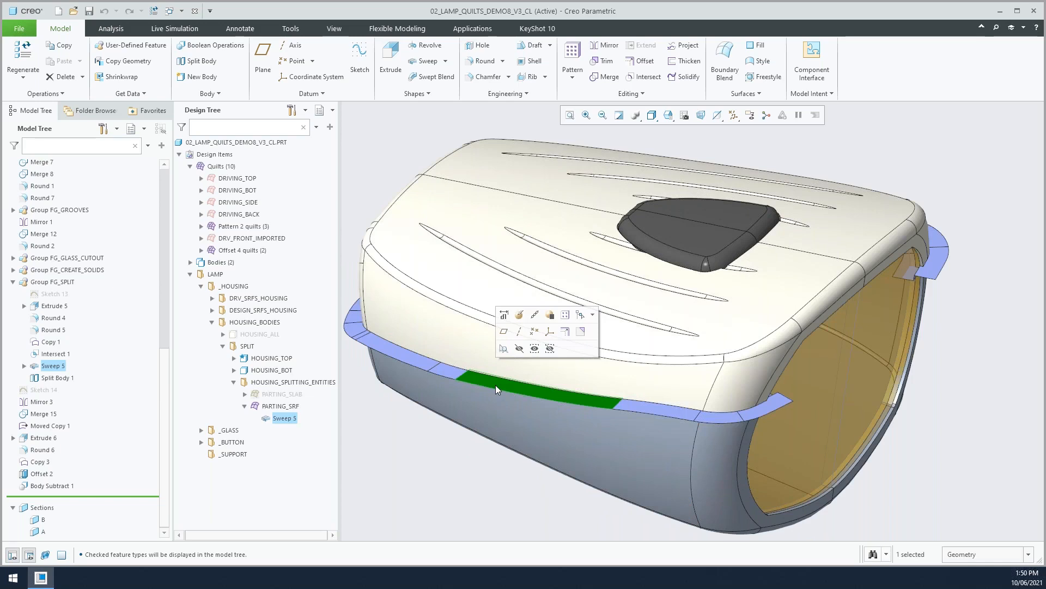
left_click(593, 314)
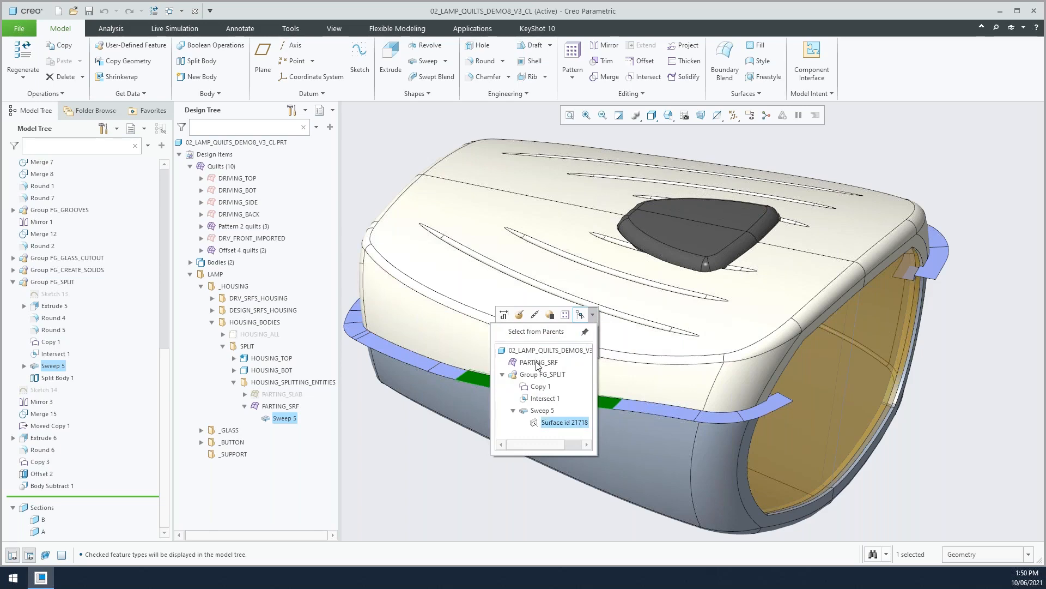
left_click(586, 333)
left_click_drag(665, 321, 963, 132)
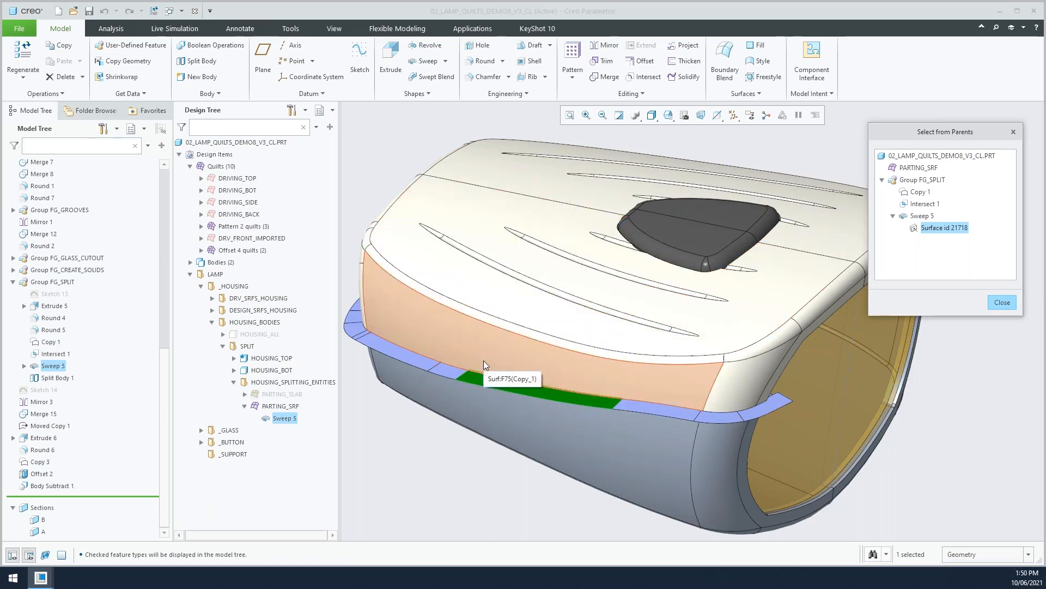
Step: Select Intersect 1, Copy 1 and finally the PARTING_SRF quilt from the parents list, close the dialog, and clear the selection
left_click(926, 203)
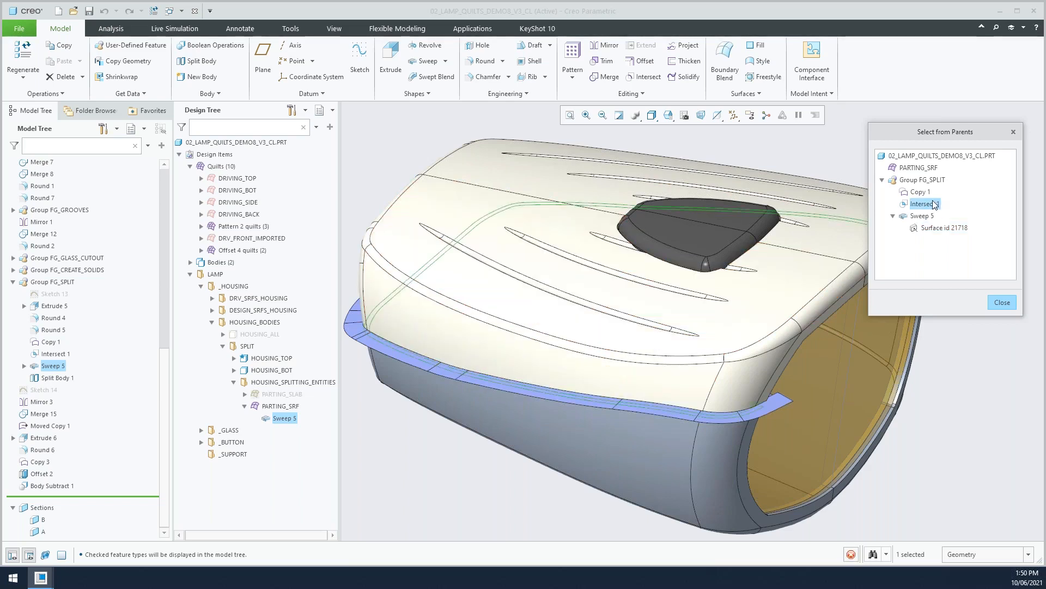
left_click(931, 202)
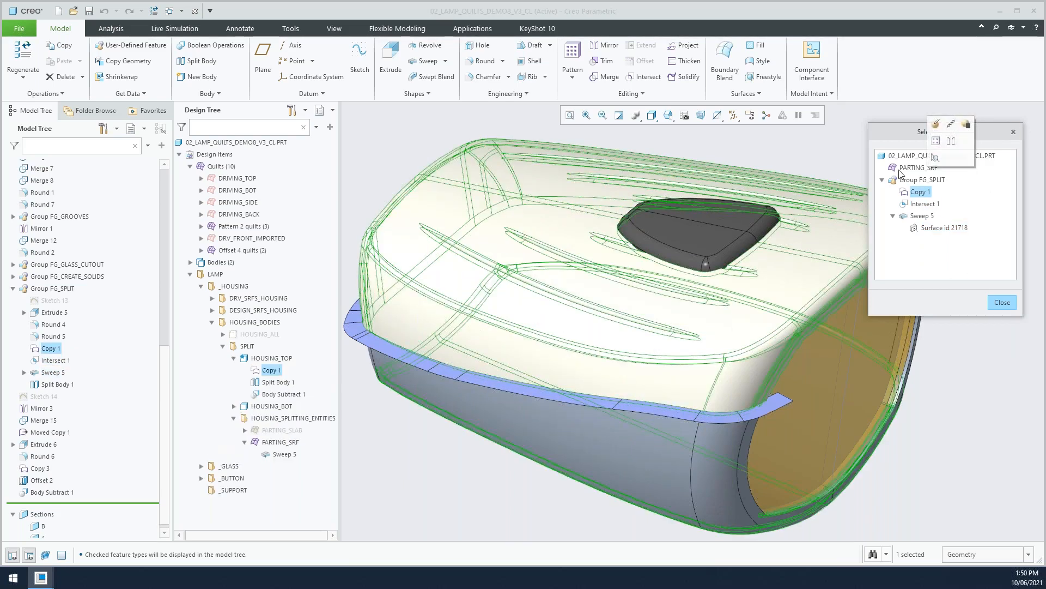
left_click(919, 168)
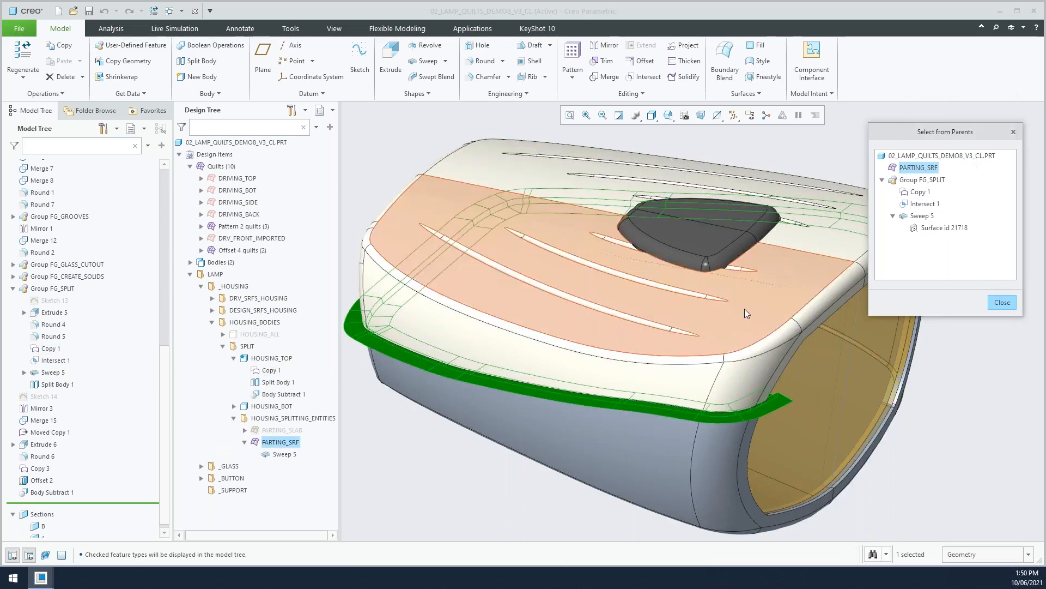
left_click(1002, 302)
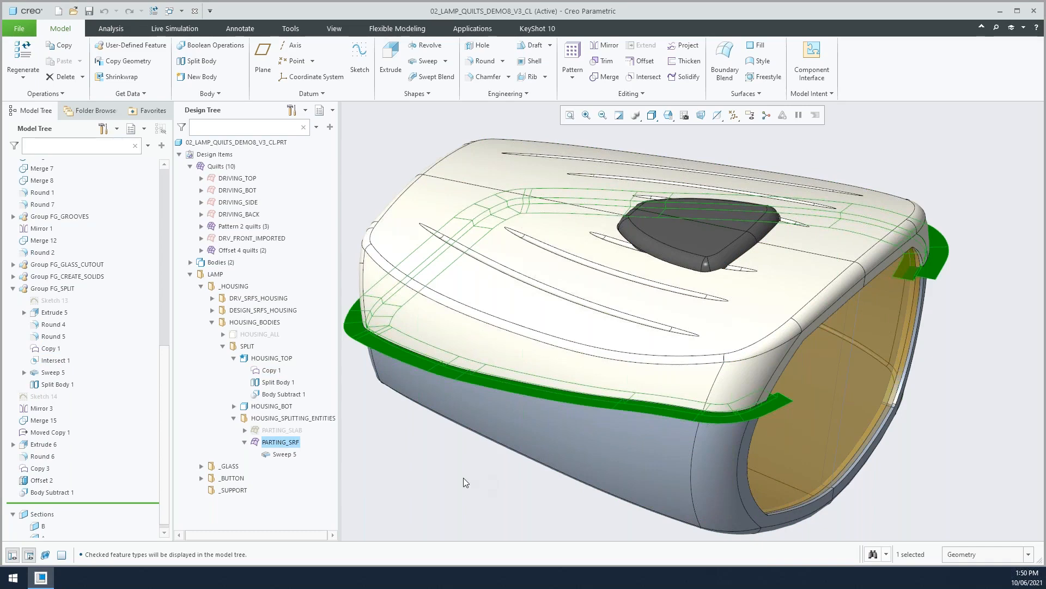
left_click(411, 479)
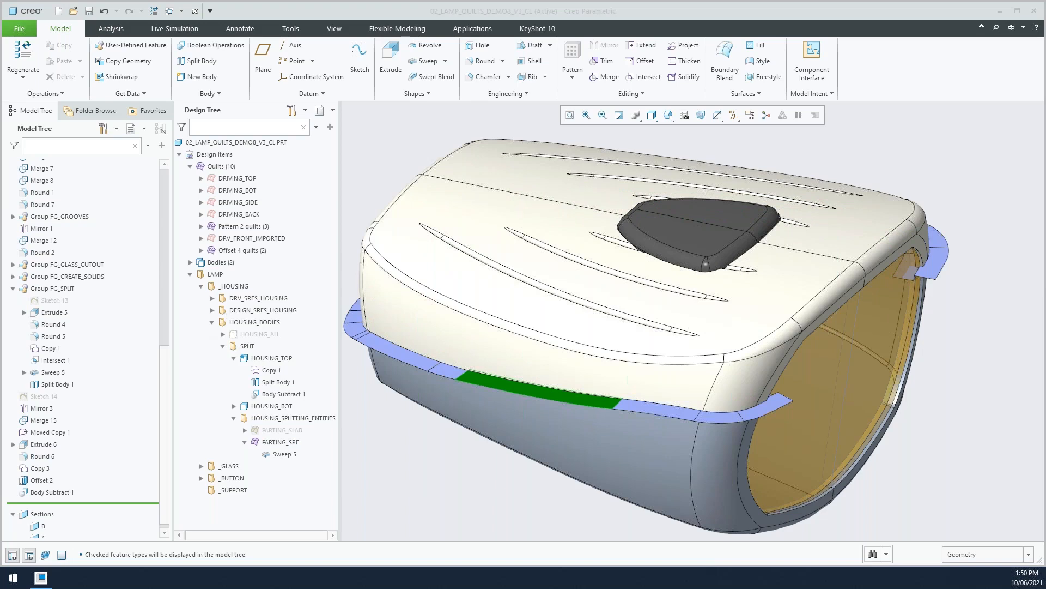
Step: Collapse the SPLIT folder in the Design Tree, collapse and reopen _HOUSING, and expand DRV_SRFS_HOUSING
left_click(223, 347)
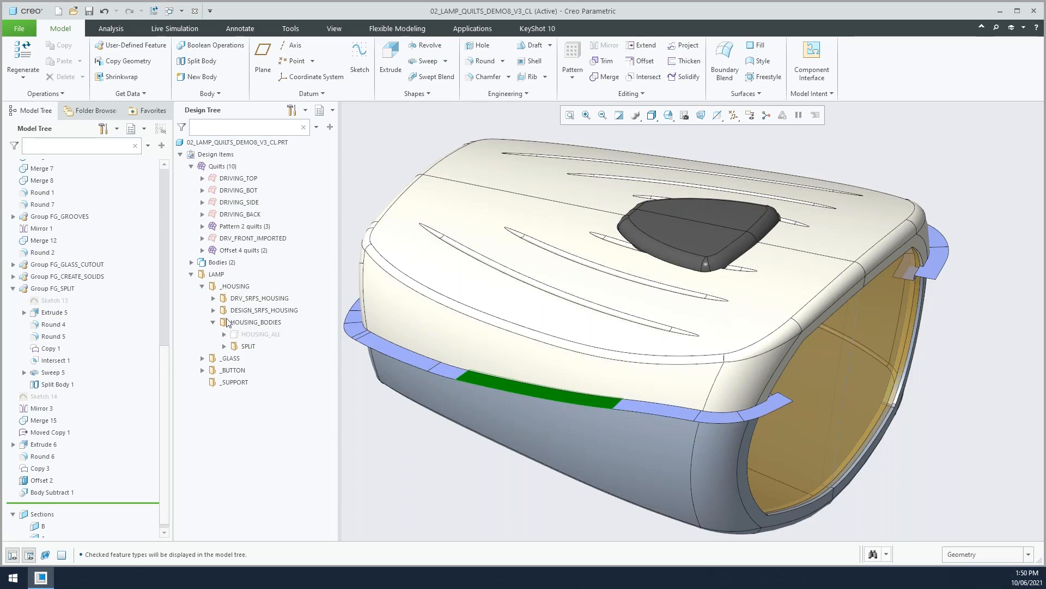
left_click(203, 286)
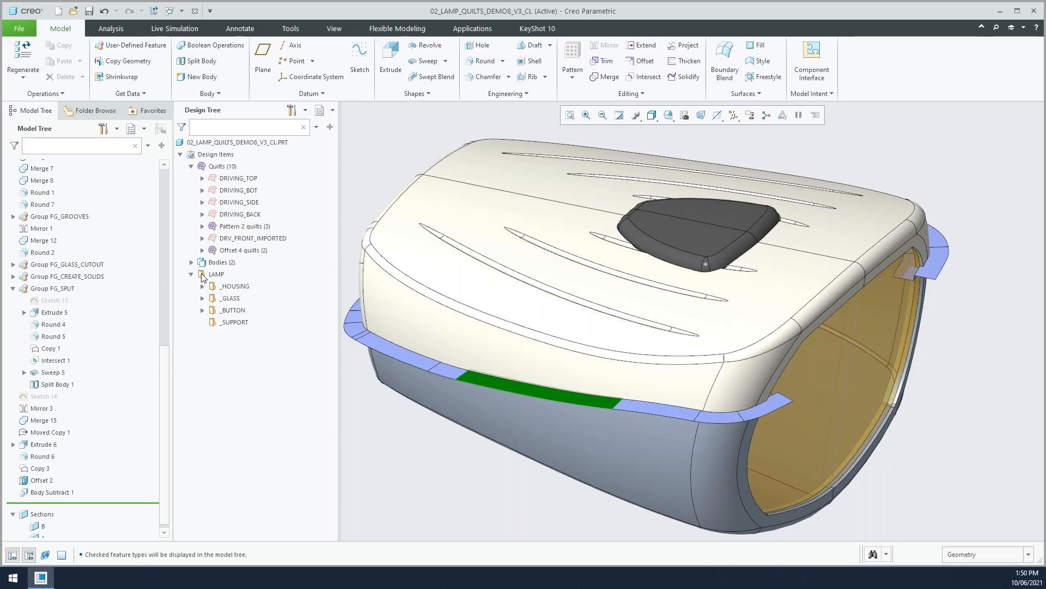
left_click(202, 286)
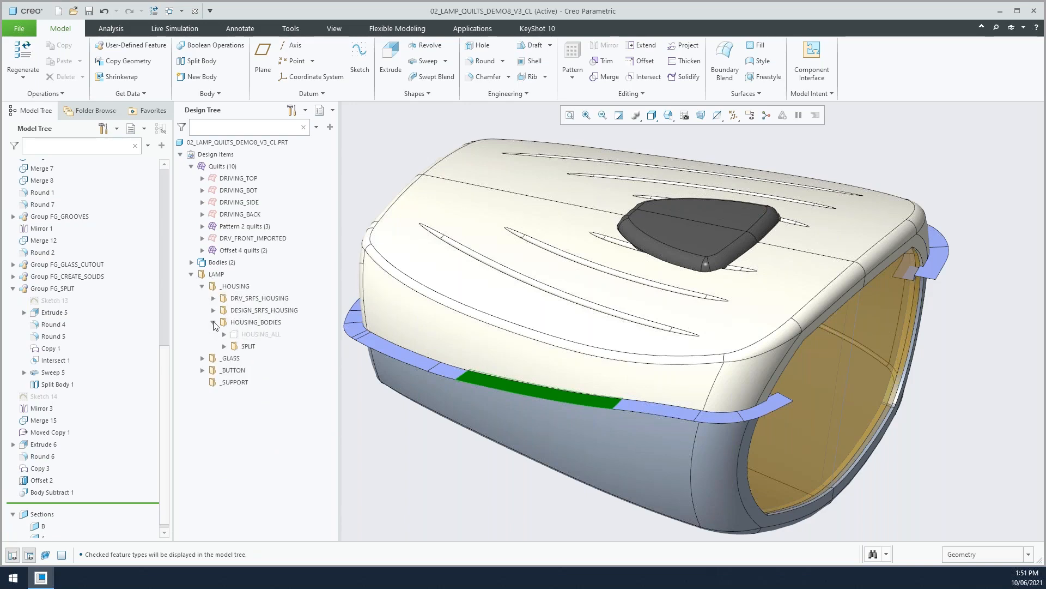
left_click(213, 298)
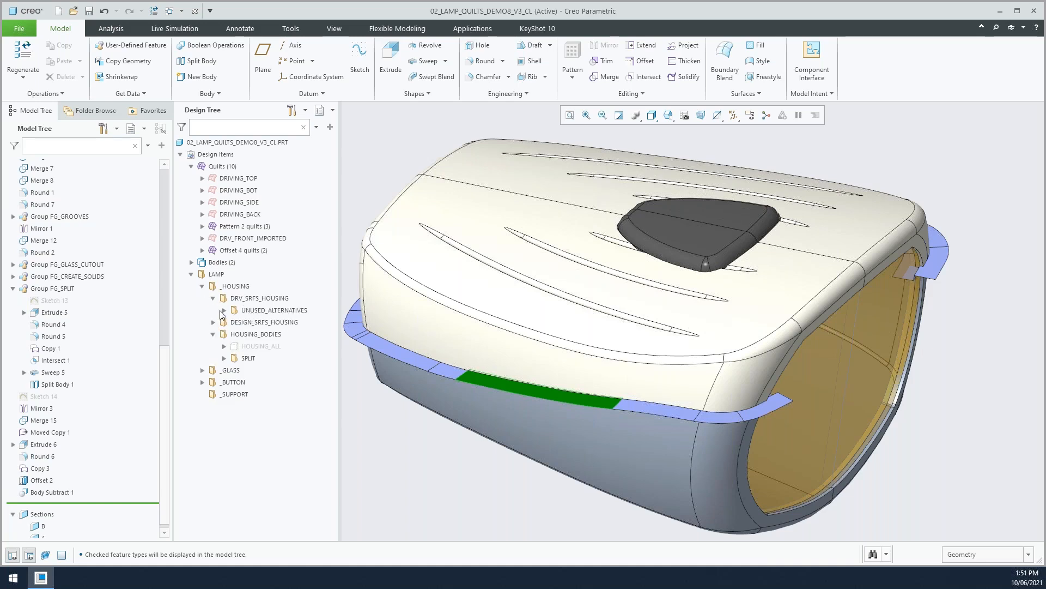
Step: Expand DESIGN_SRFS_HOUSING in the Design Tree, highlight its FRONT_OPENING quilt in the model, and clear the selection
left_click(213, 322)
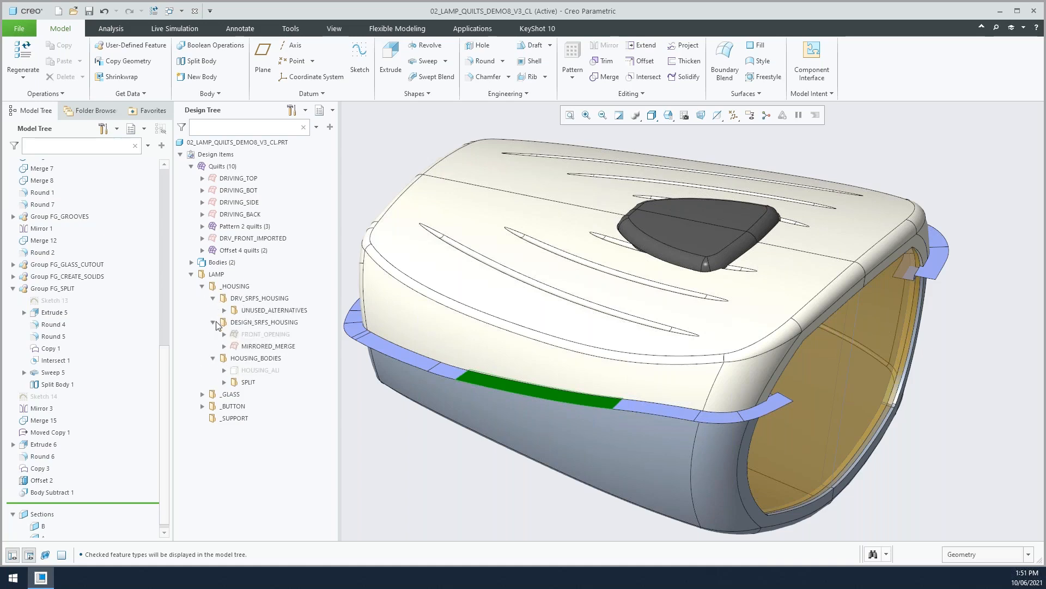
left_click(255, 347)
left_click(258, 334)
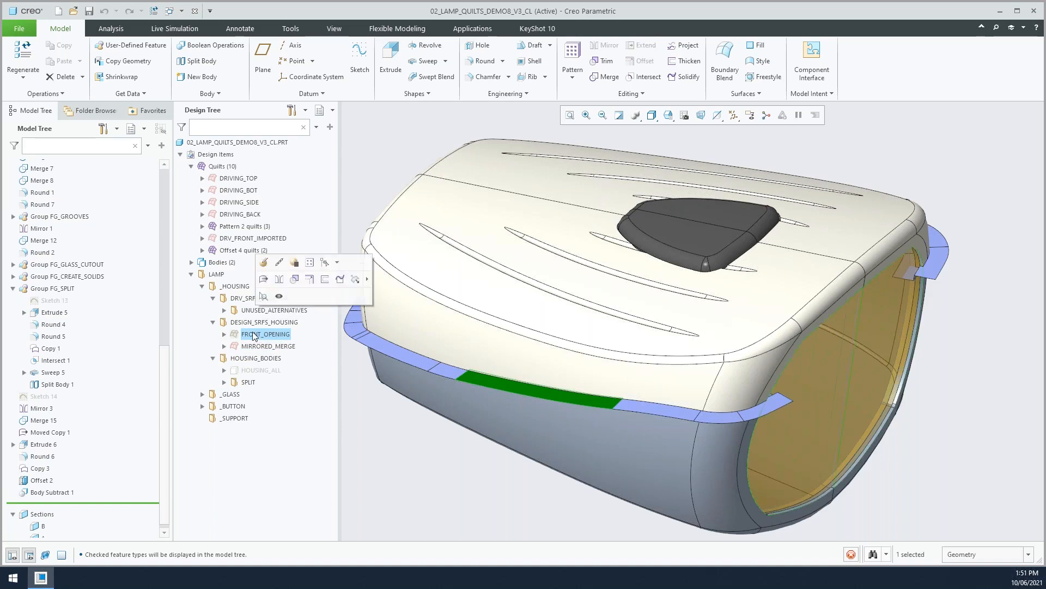
left_click(243, 298)
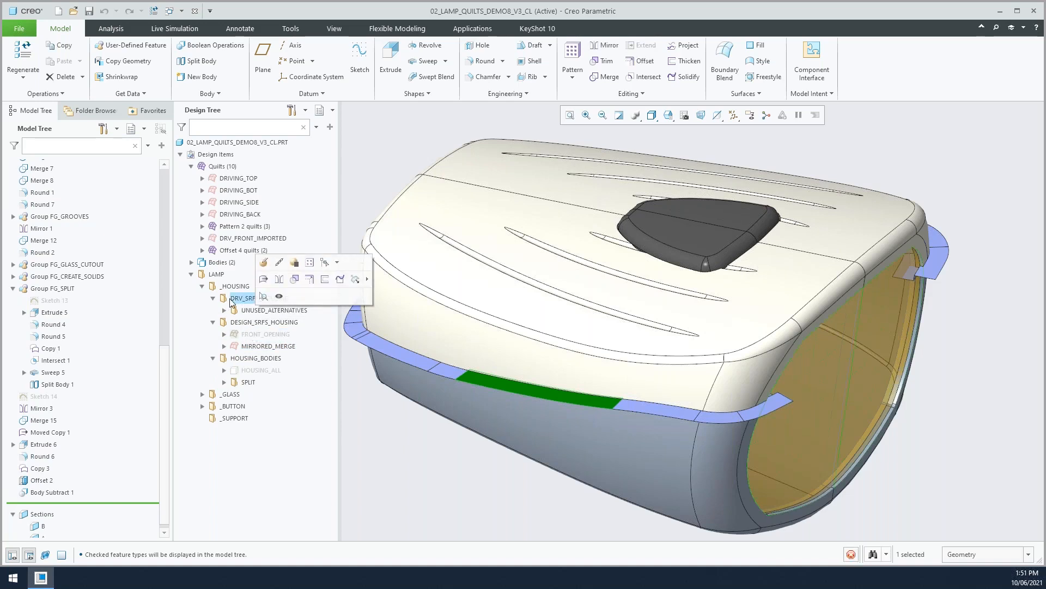
left_click(378, 135)
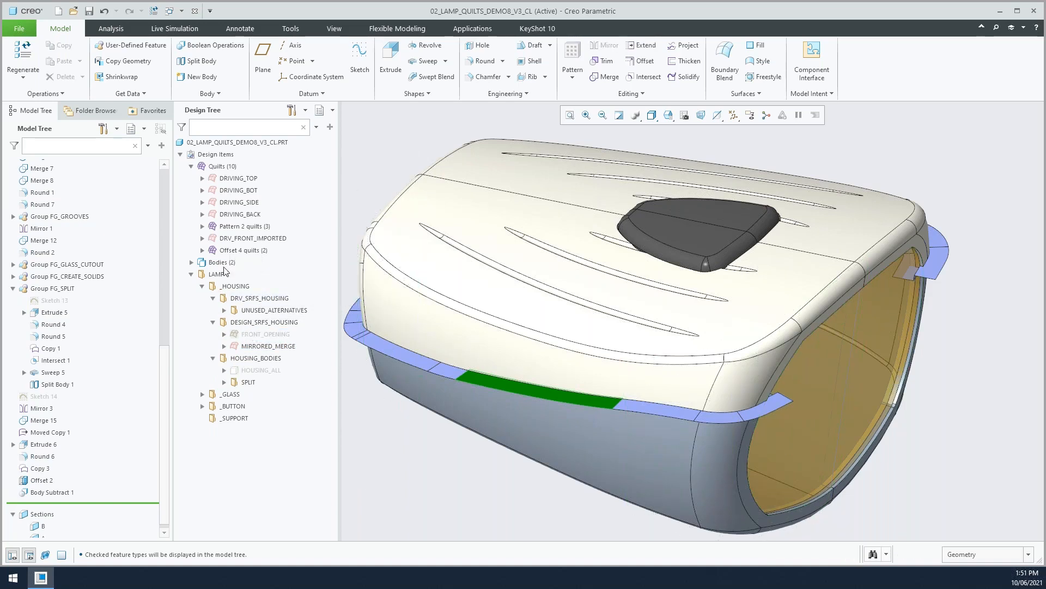
Step: Move the DRIVING_TOP, DRIVING_BOT, DRIVING_SIDE, DRIVING_BACK and DRV_FRONT_IMPORTED quilts from the Quilts list into the DRV_SRFS_HOUSING folder
left_click(236, 178)
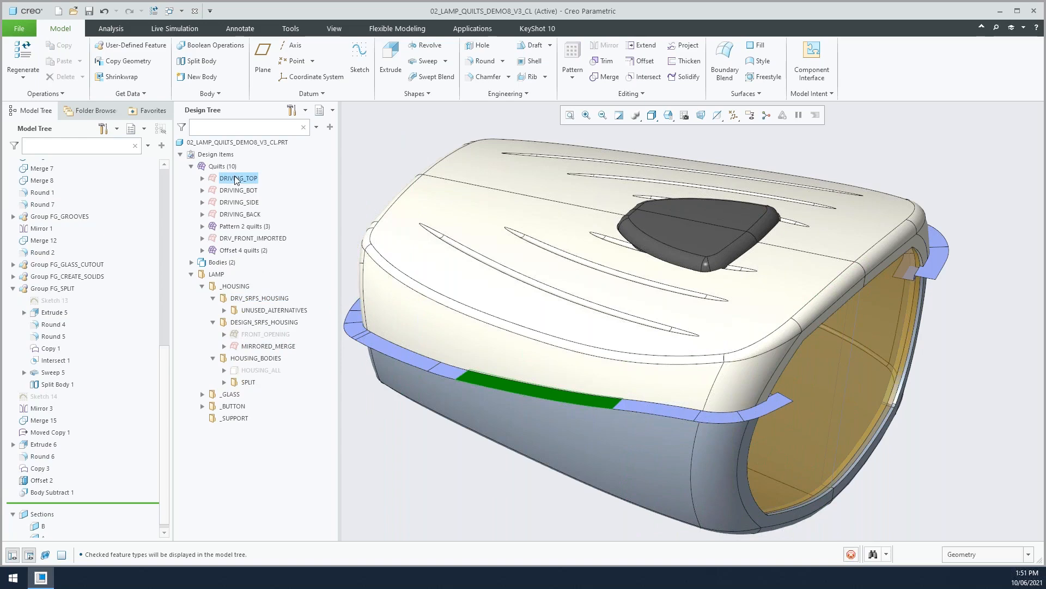
left_click(244, 214, "shift")
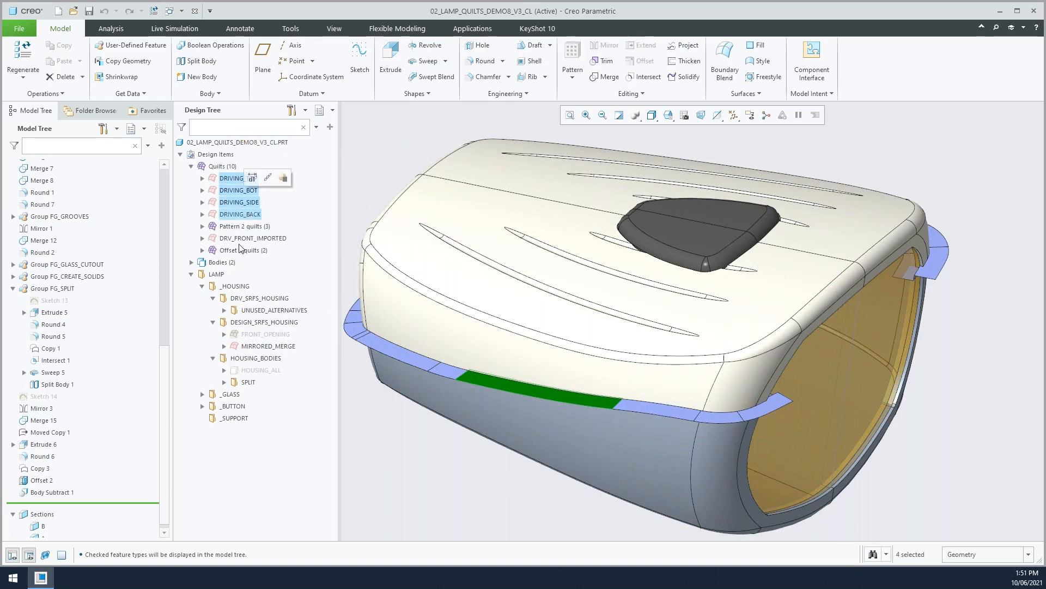
left_click(238, 240, "ctrl")
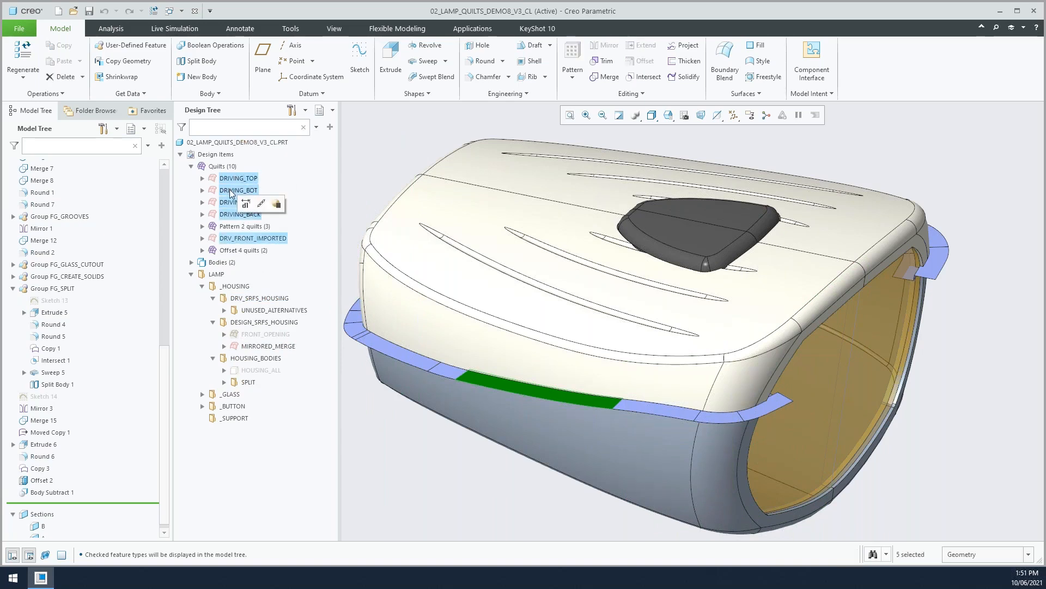
left_click_drag(232, 194, 253, 299)
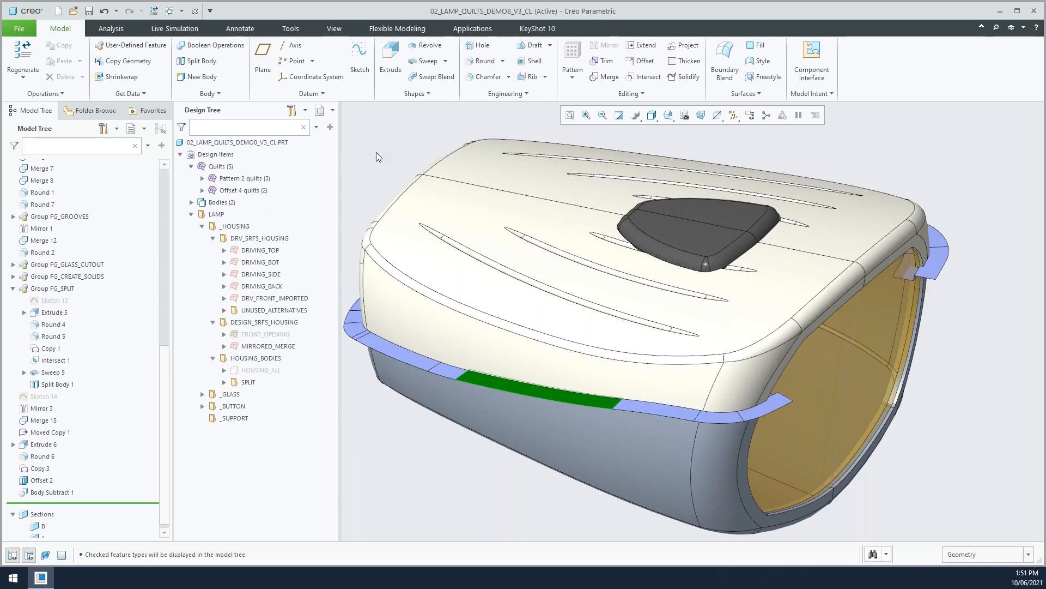
scroll(375, 155, "down", 1)
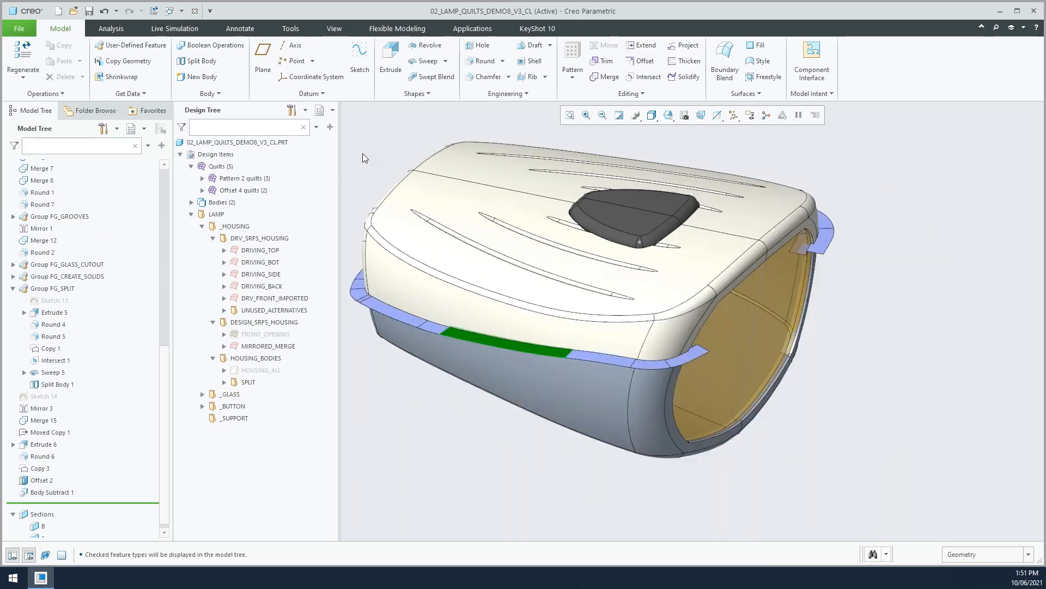
Step: Expand the DRIVING_TOP quilt, show a snapshot of its Boundary Blend 1, and inspect the original surface from several angles
left_click(259, 254)
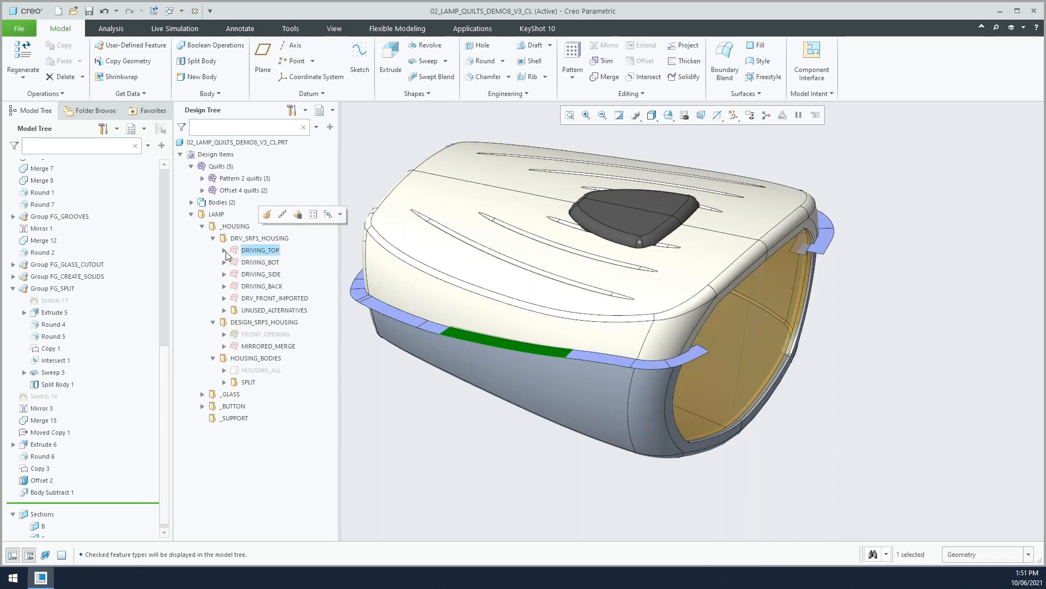
left_click(224, 250)
left_click(270, 262)
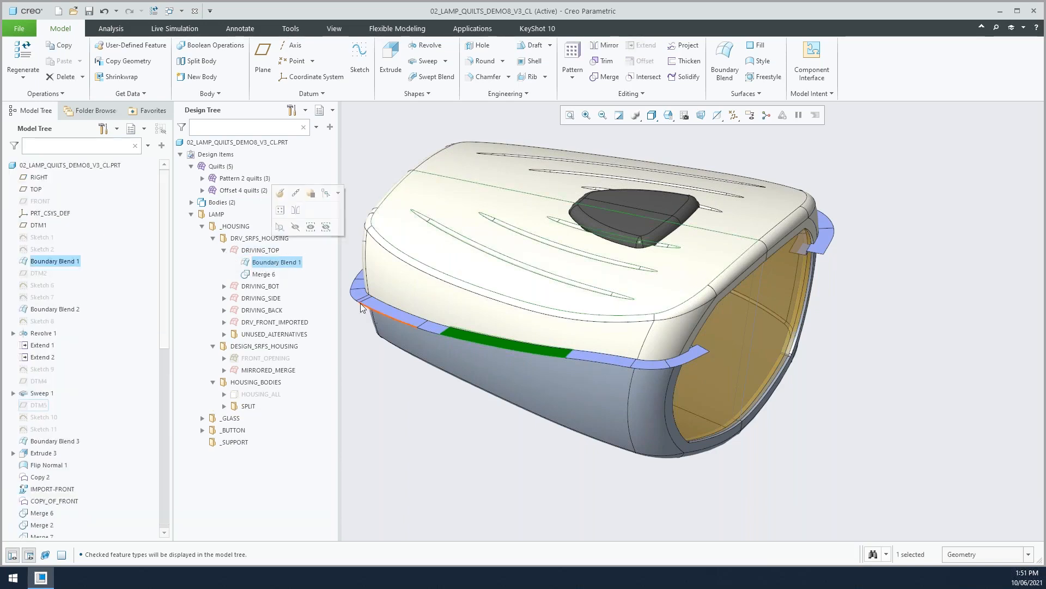
right_click(266, 265)
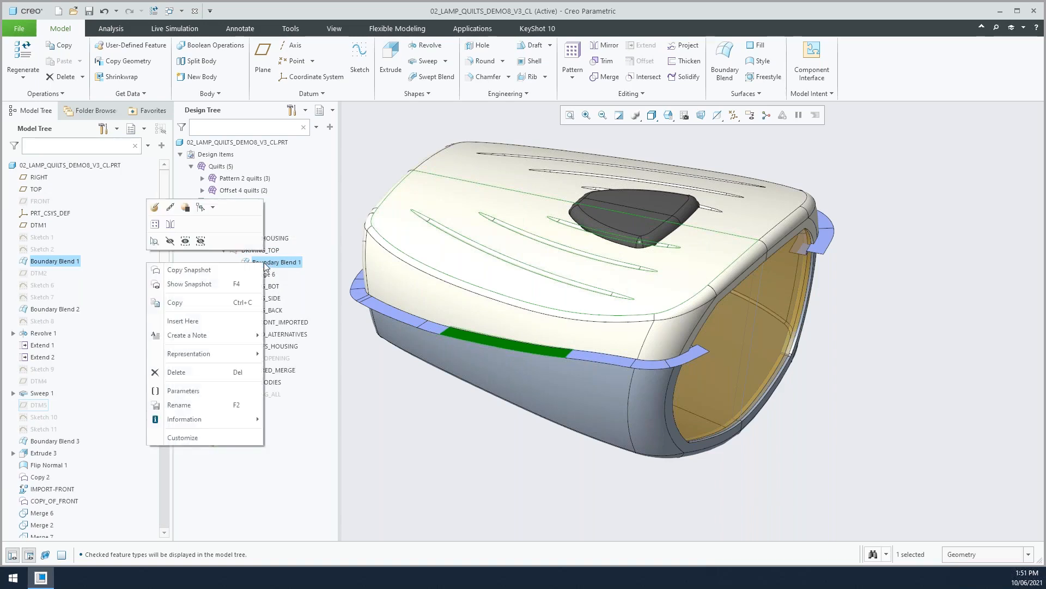
left_click(194, 284)
middle_click_drag(832, 352, 778, 331)
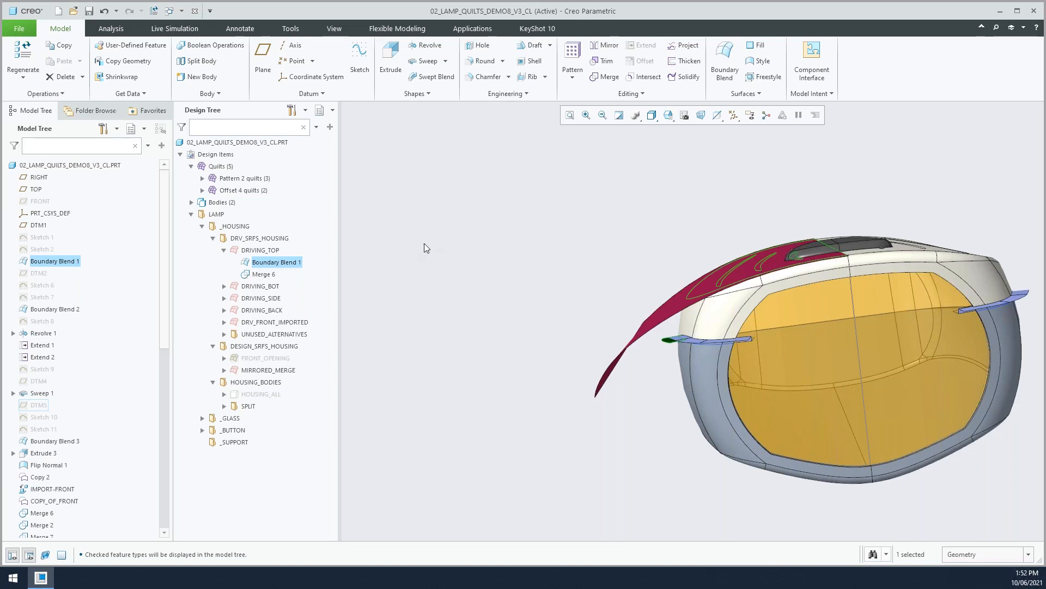
mouse_move(429, 237)
middle_mouse_down()
mouse_move(487, 242)
mouse_move(461, 242)
mouse_move(612, 184)
middle_mouse_up()
middle_click_drag(364, 188, 379, 175)
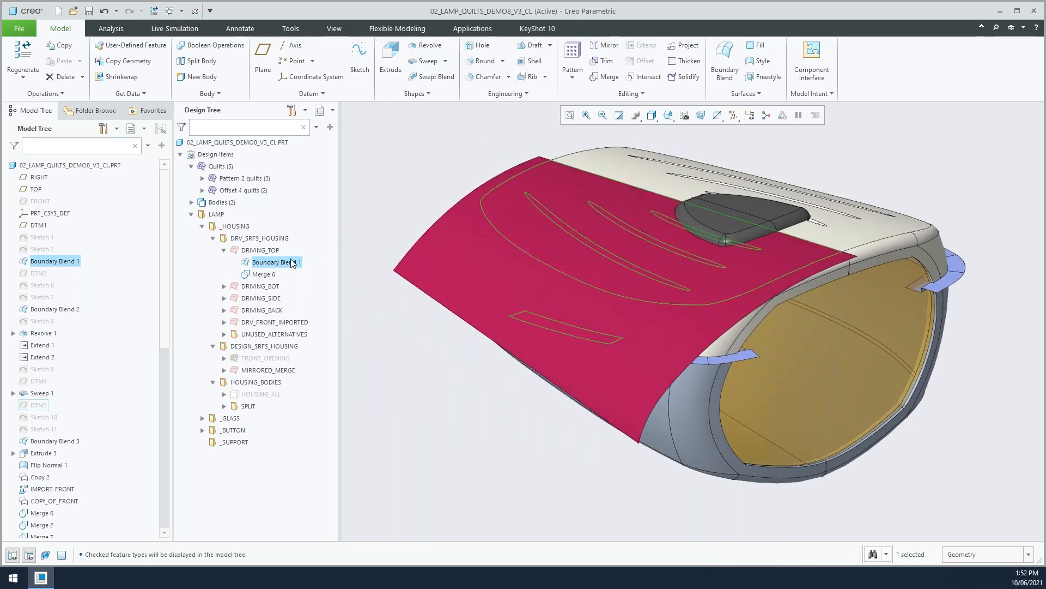
Step: Add the snapshot of the DRIVING_BOT quilt to the displayed driving surface and view both from the front
left_click(266, 251)
right_click(267, 254)
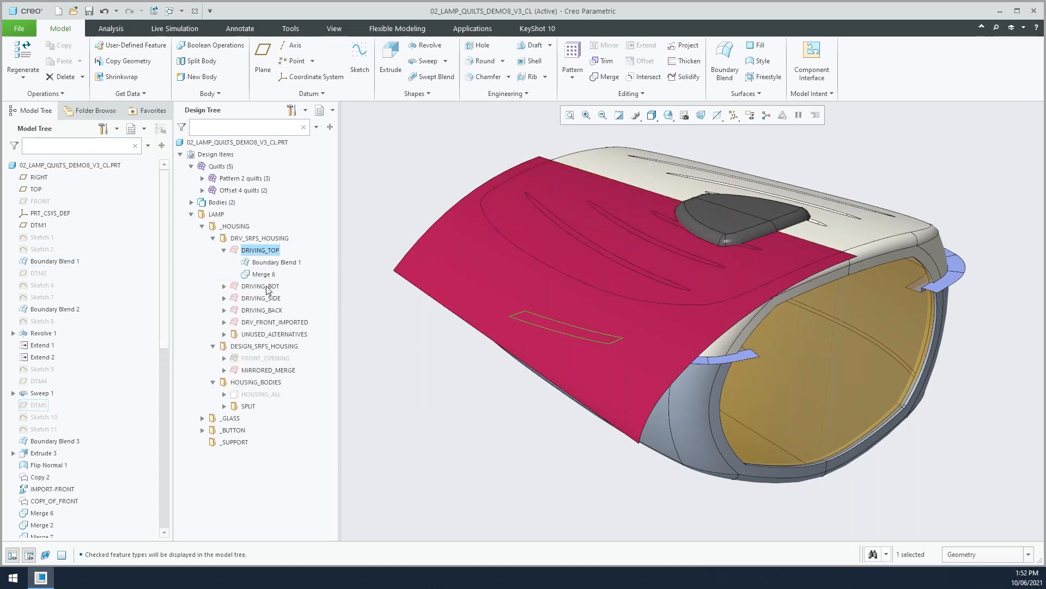
left_click(267, 288)
right_click(267, 288)
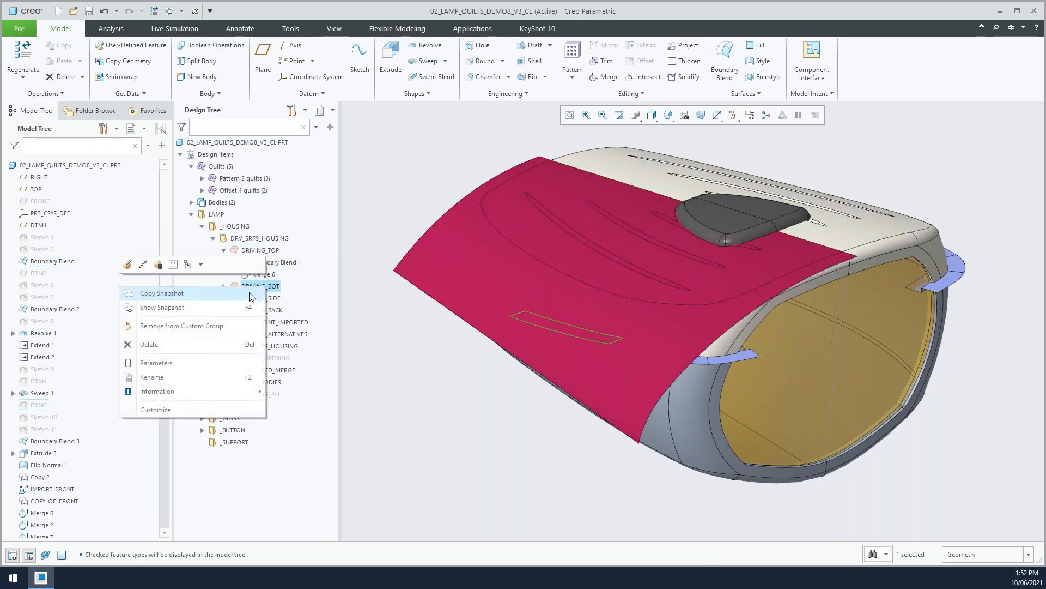
left_click(218, 308)
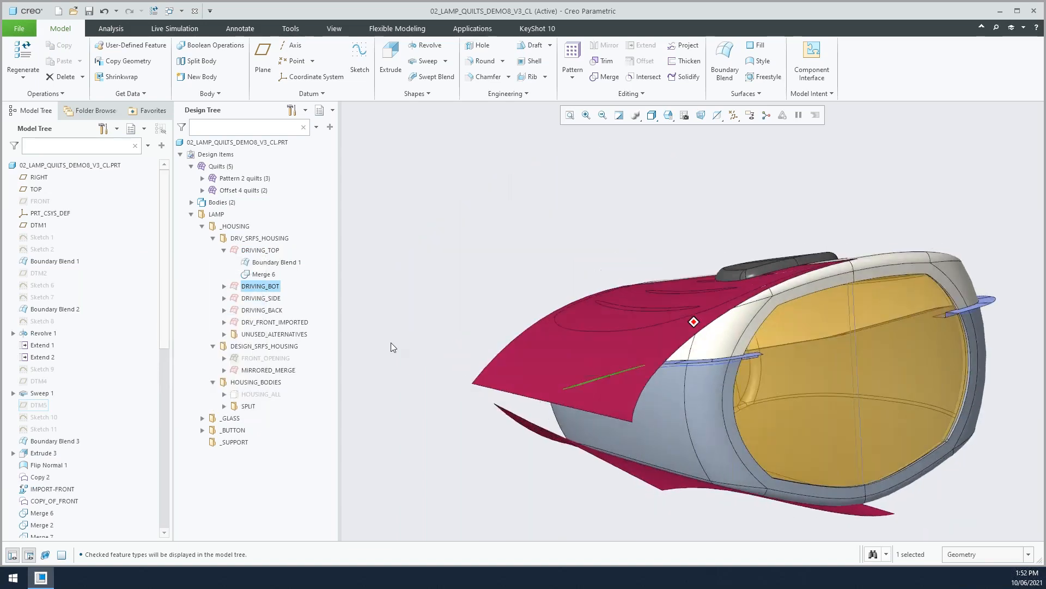
Step: Show the DRIVING_SIDE and DRIVING_BACK quilt snapshots as well, inspect the driving surfaces together, and clear the snapshots
left_click(265, 299)
right_click(265, 298)
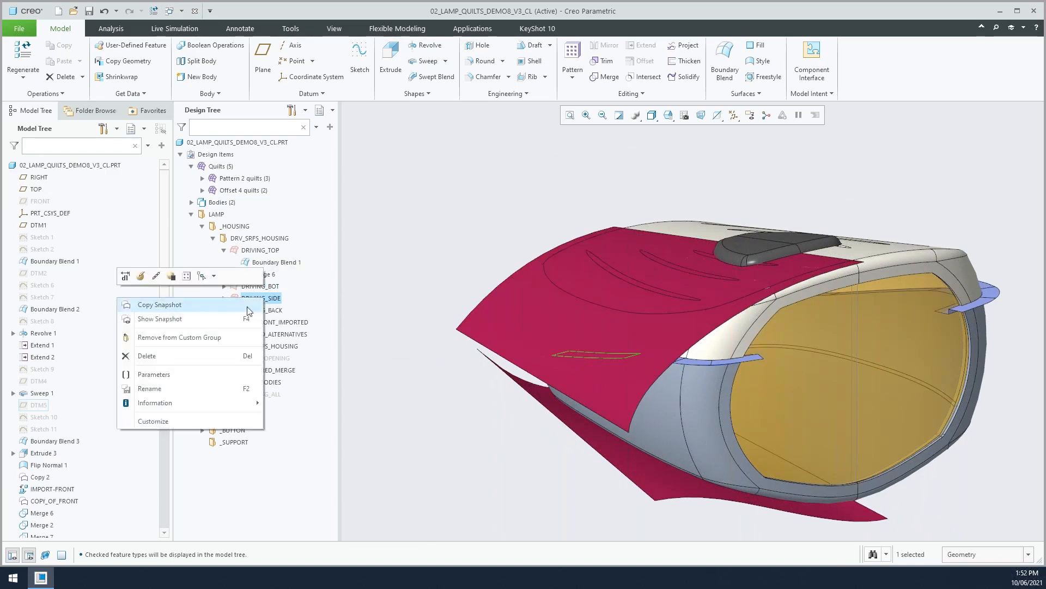
left_click(367, 267)
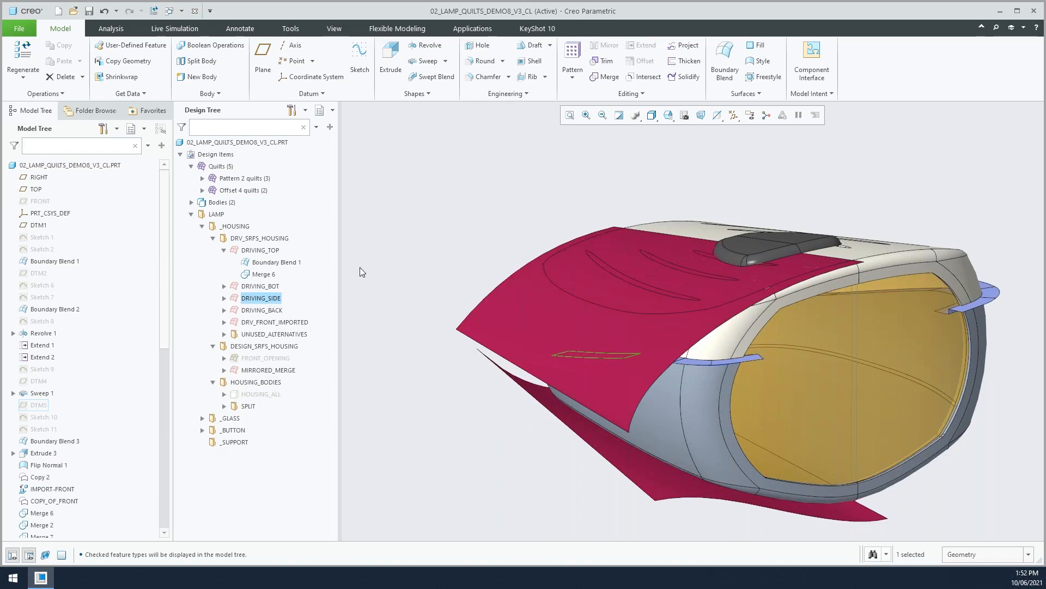
left_click(282, 310)
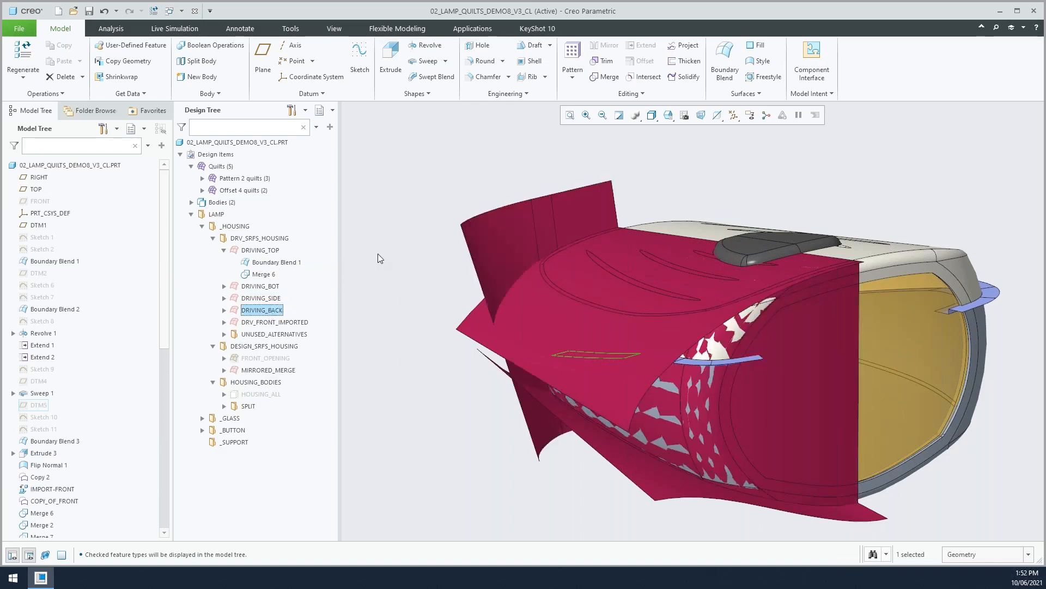
mouse_move(377, 253)
middle_mouse_down("ctrl")
mouse_move(416, 243)
mouse_move(456, 257)
mouse_move(502, 254)
mouse_move(496, 244)
mouse_move(730, 163)
mouse_move(492, 208)
mouse_move(616, 169)
middle_mouse_up("ctrl")
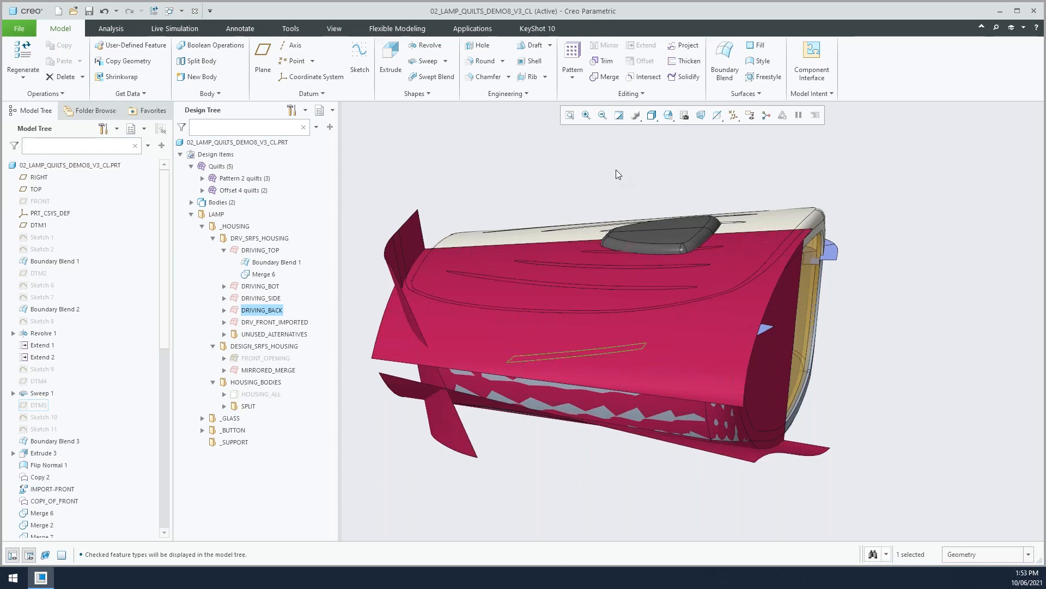
left_click(626, 122)
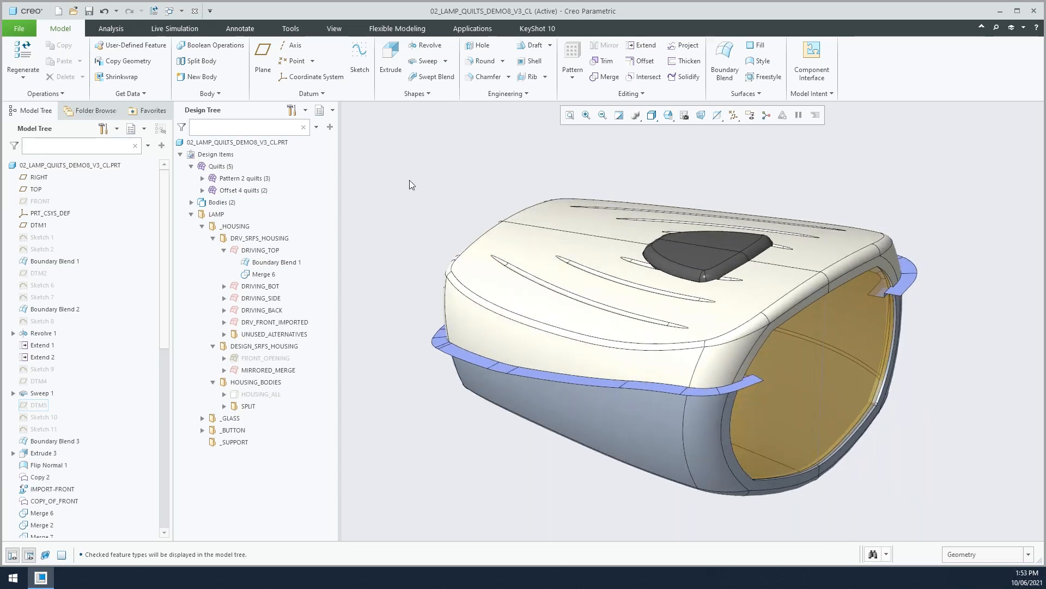
Step: Create a surface copy from the snapshot of Boundary Blend 1 under DRIVING_TOP, and hide the copied surface
left_click(276, 262)
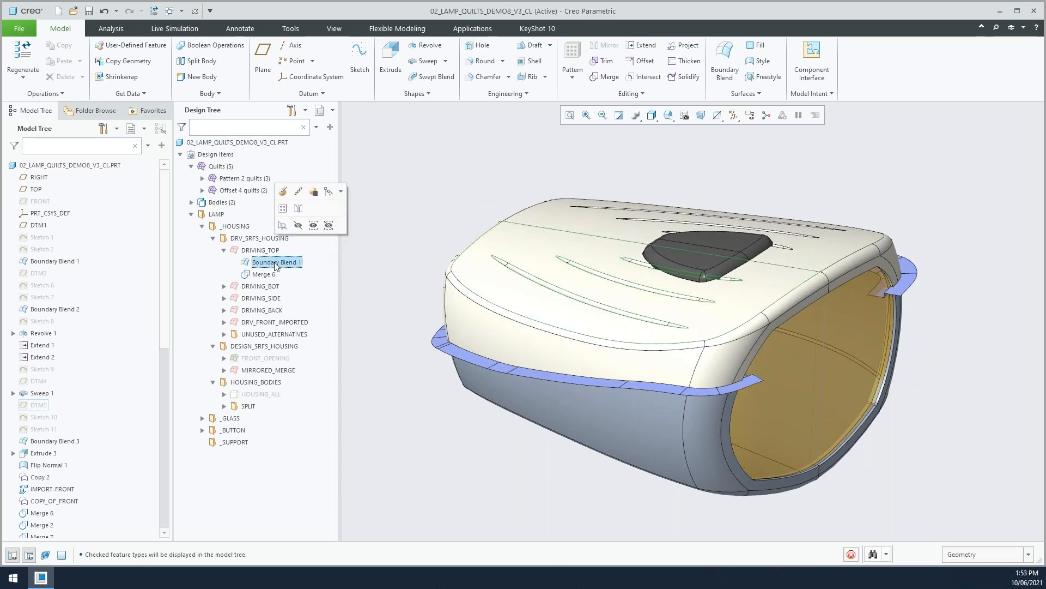
right_click(275, 263)
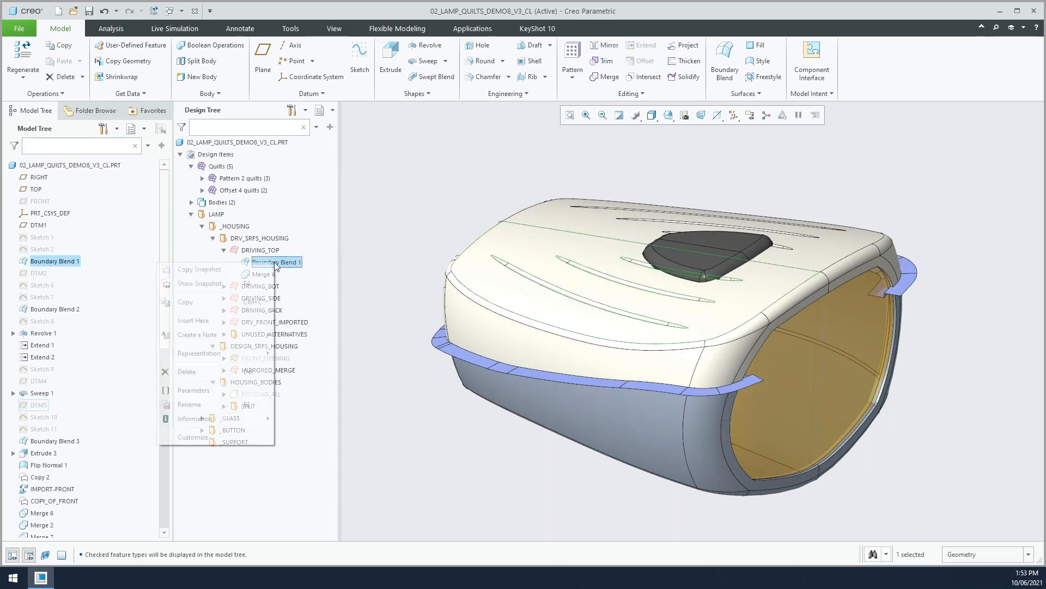
left_click(203, 271)
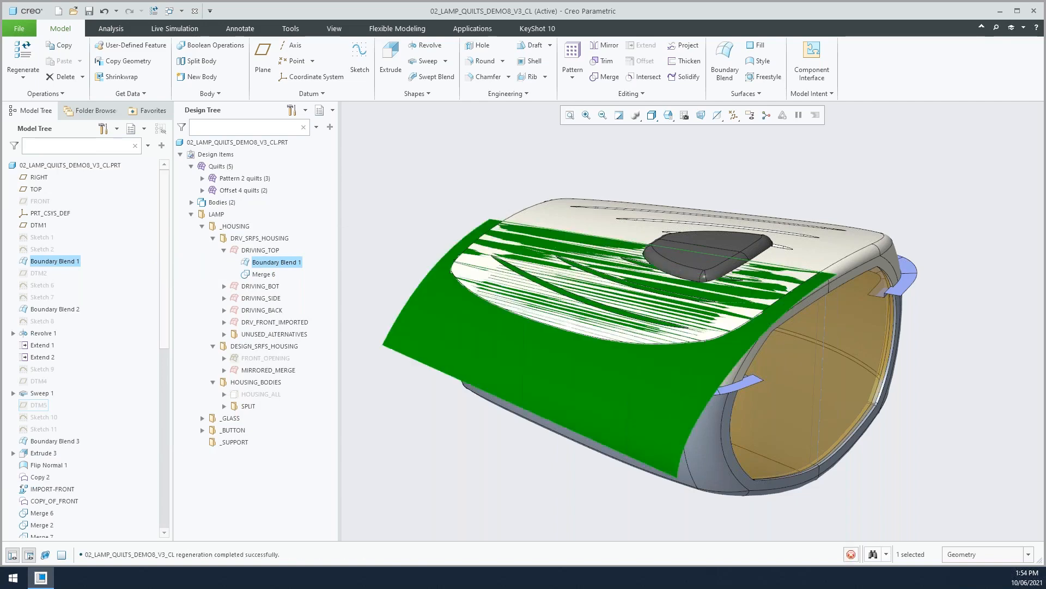
left_click(388, 203)
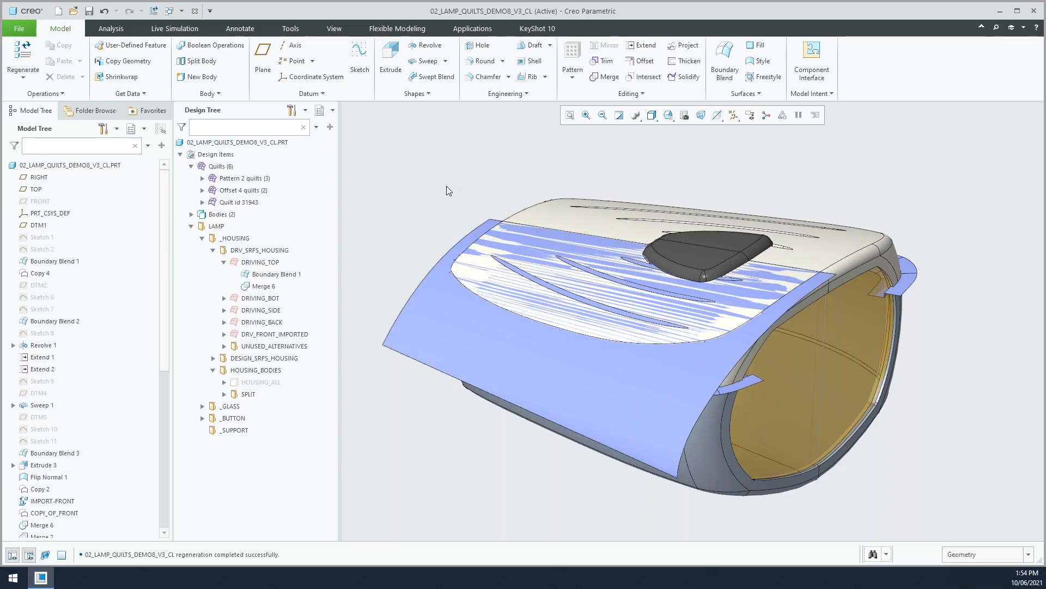
mouse_move(447, 187)
middle_mouse_down()
mouse_move(443, 166)
mouse_move(443, 182)
mouse_move(463, 191)
mouse_move(499, 187)
mouse_move(479, 174)
middle_mouse_up()
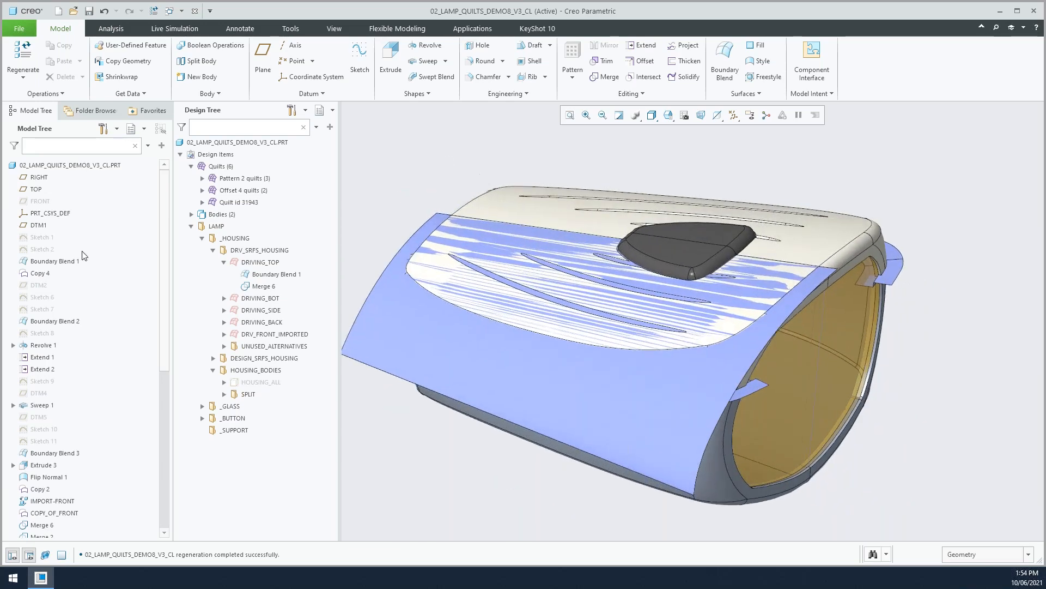
left_click(36, 274)
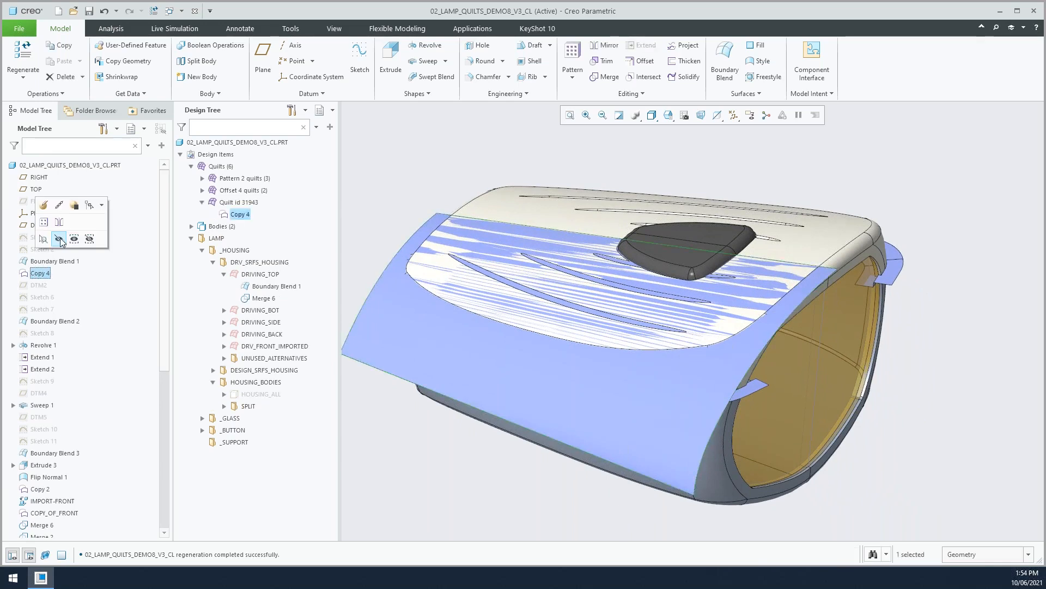
left_click(60, 240)
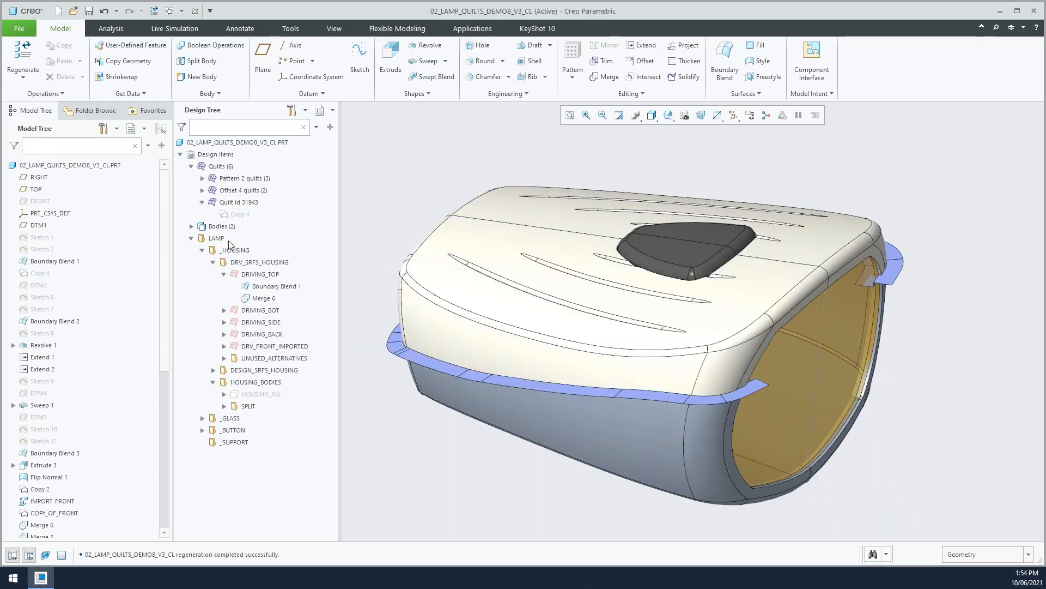
Step: Expand Pattern 2 quilts in the Design Tree, show its three quilts as snapshots one after another, and clear them
left_click(202, 178)
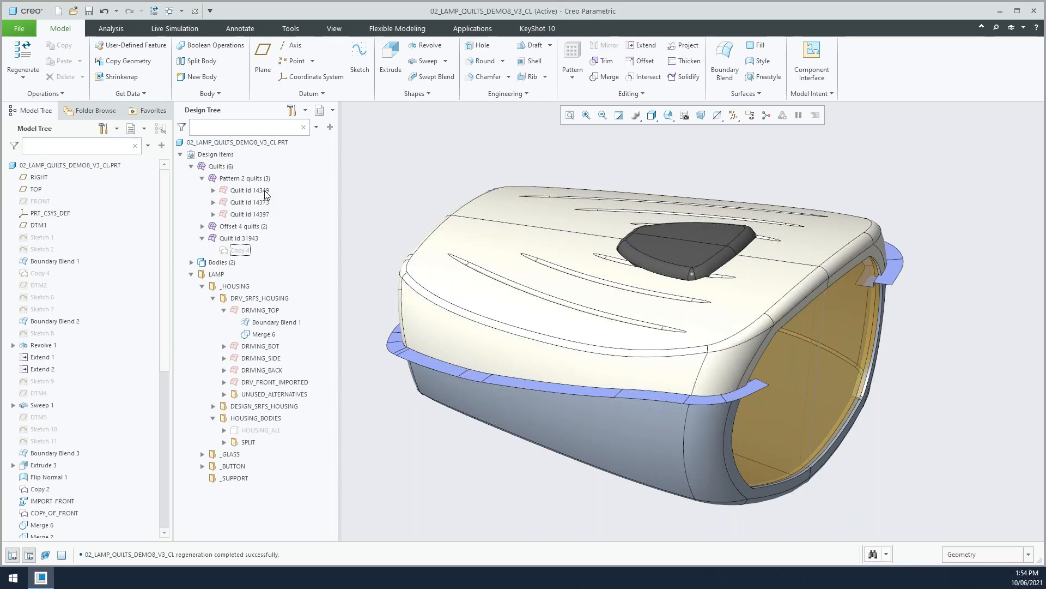
left_click(264, 191)
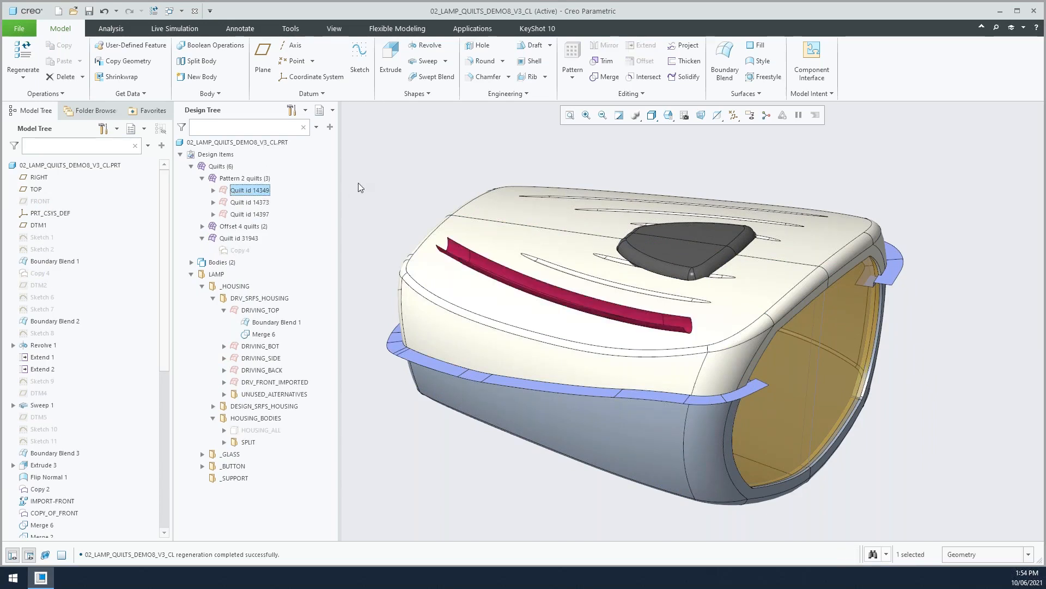
left_click(257, 203)
left_click(258, 214)
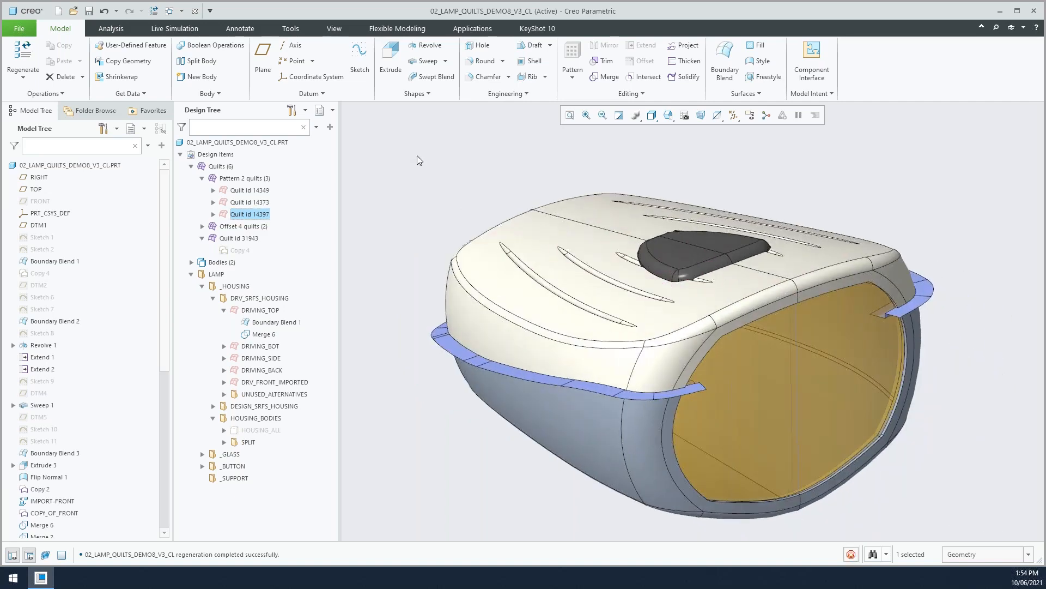
left_click(397, 205)
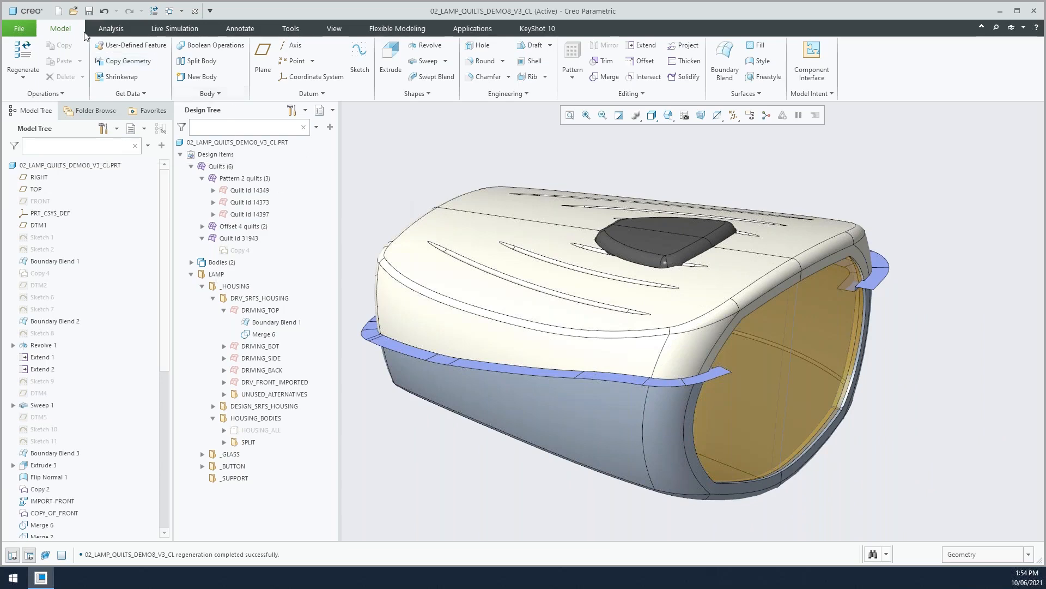
Step: Open the part 01_modernized_ui_weld_model.prt from the What's New_Usability and Productivity folder
left_click(75, 17)
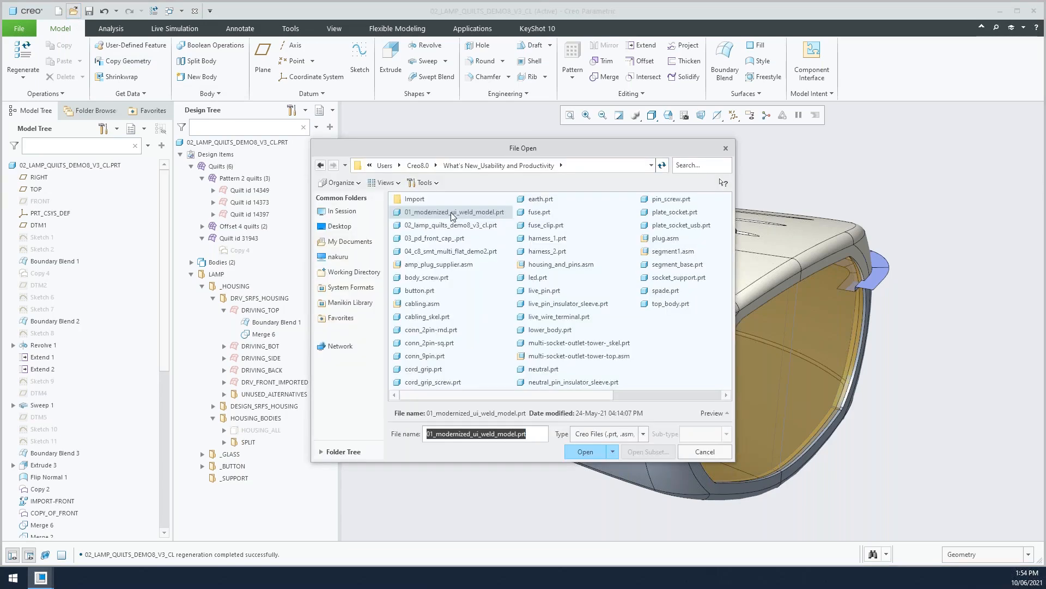
double_click(451, 213)
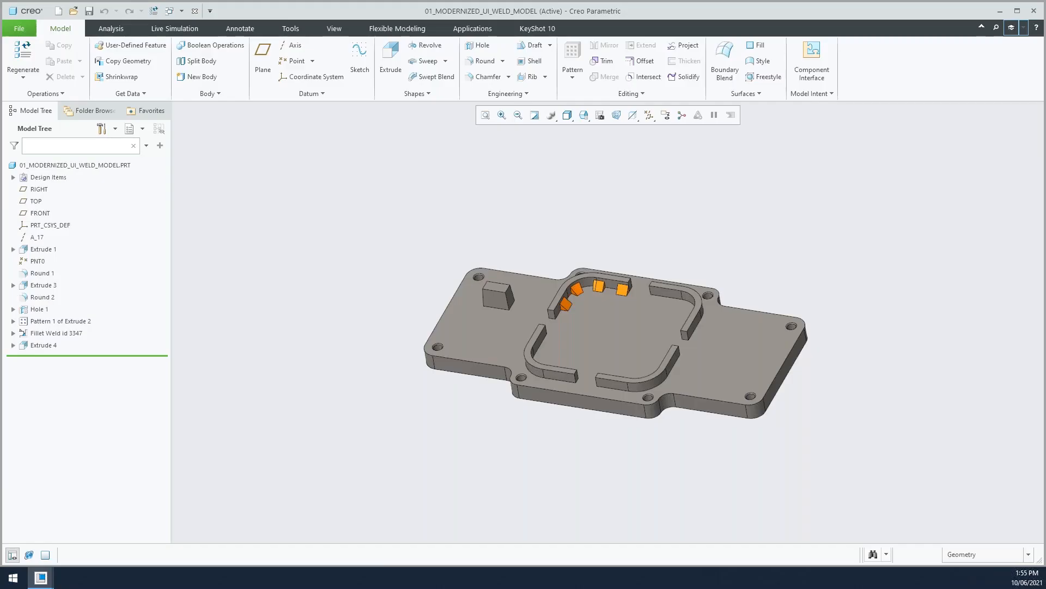
Step: Show the snapshot of Extrude 1 from the plate's top face and examine its original shape against the finished model
mouse_move(685, 448)
middle_mouse_down()
mouse_move(686, 428)
mouse_move(706, 430)
mouse_move(675, 463)
middle_mouse_up()
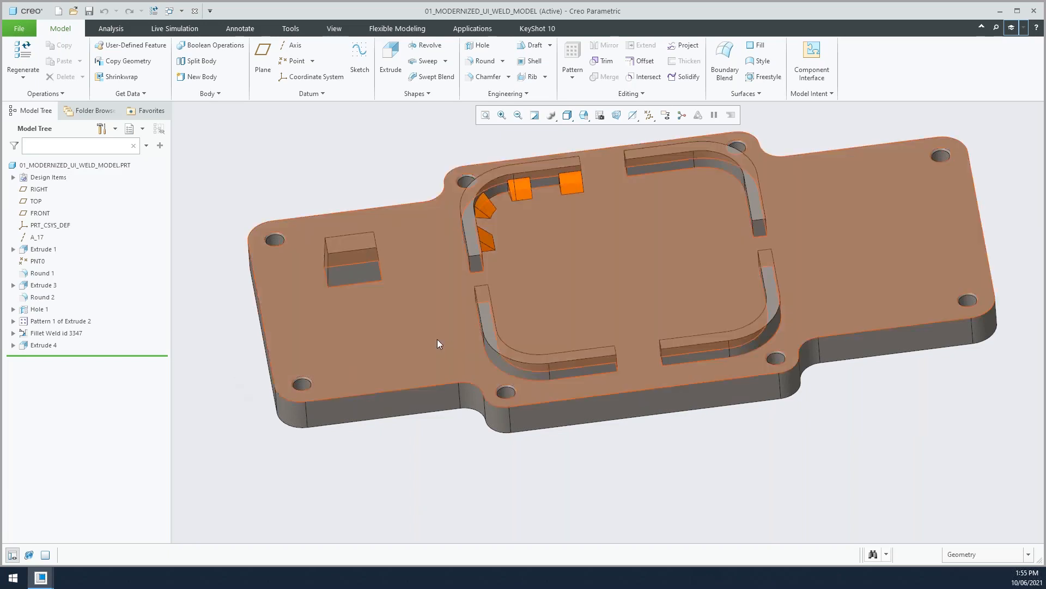
left_click(405, 320)
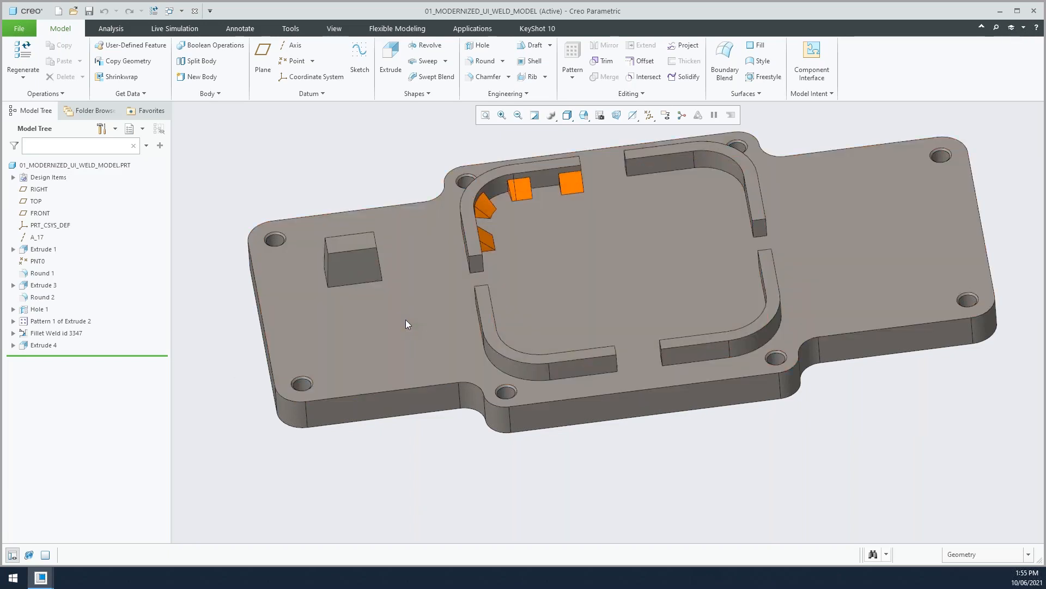
double_click(398, 312)
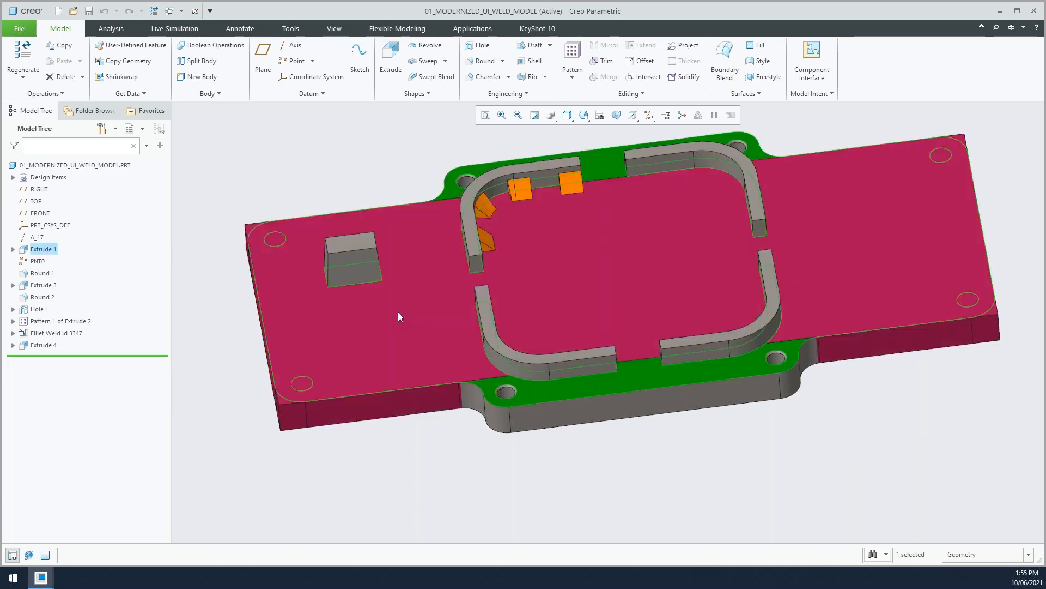
mouse_move(673, 472)
middle_mouse_down()
mouse_move(699, 471)
mouse_move(730, 443)
mouse_move(898, 376)
mouse_move(907, 425)
middle_mouse_up()
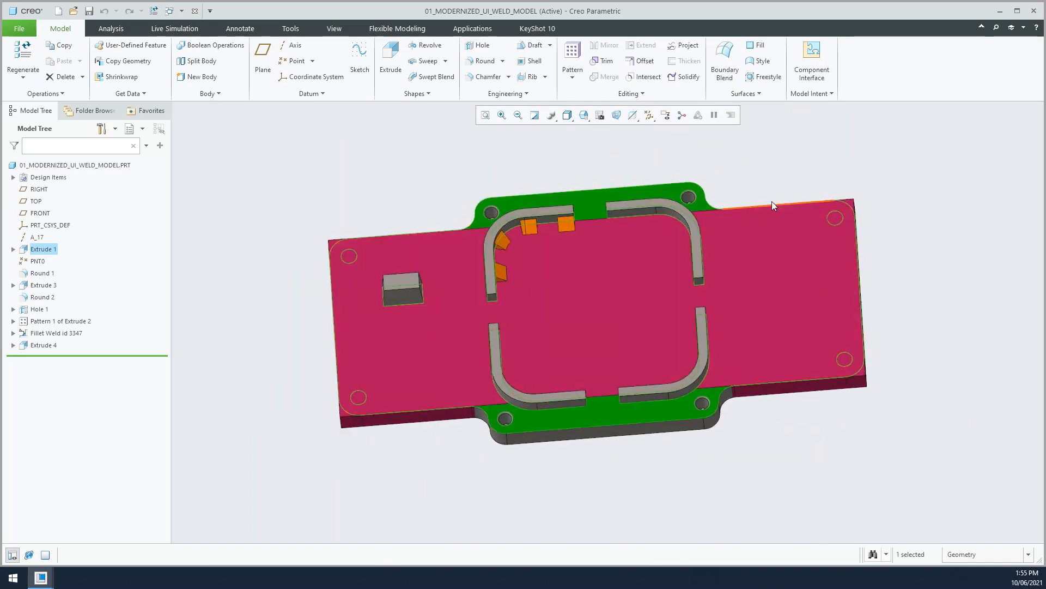
Step: Show the snapshot of Round 1, inspect its rounded corners, and return the plate to its normal display in the default orientation
left_click(41, 273)
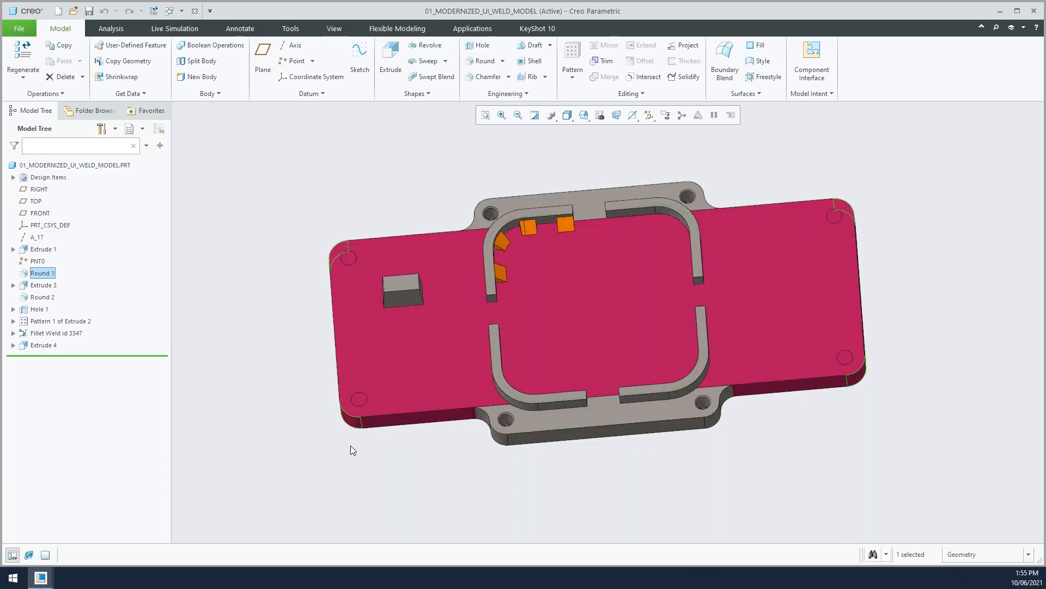
middle_click_drag(351, 449, 348, 413)
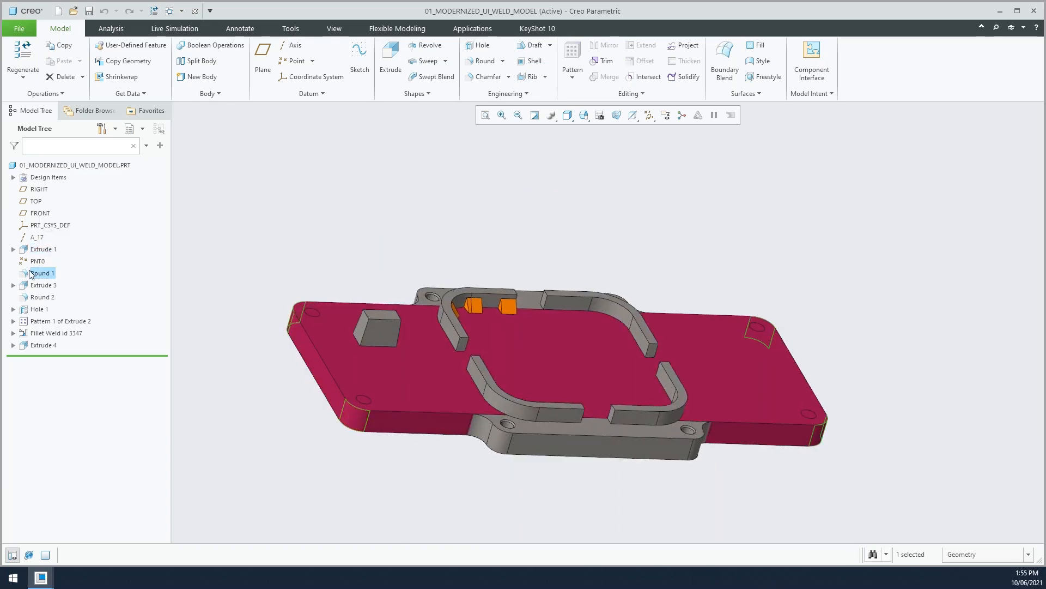
left_click(40, 285)
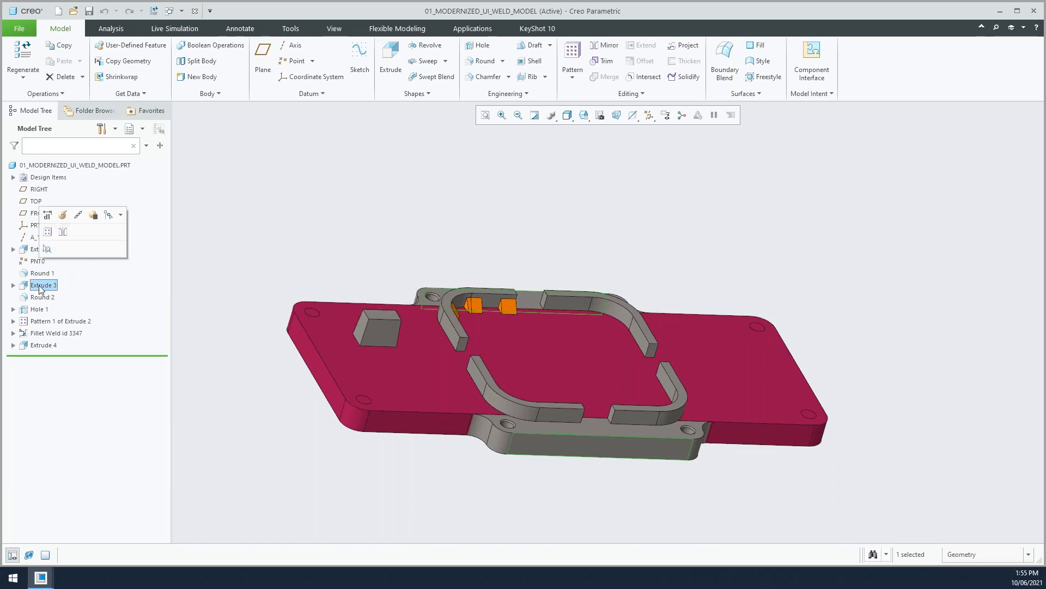
key("ctrl+d")
left_click(297, 229)
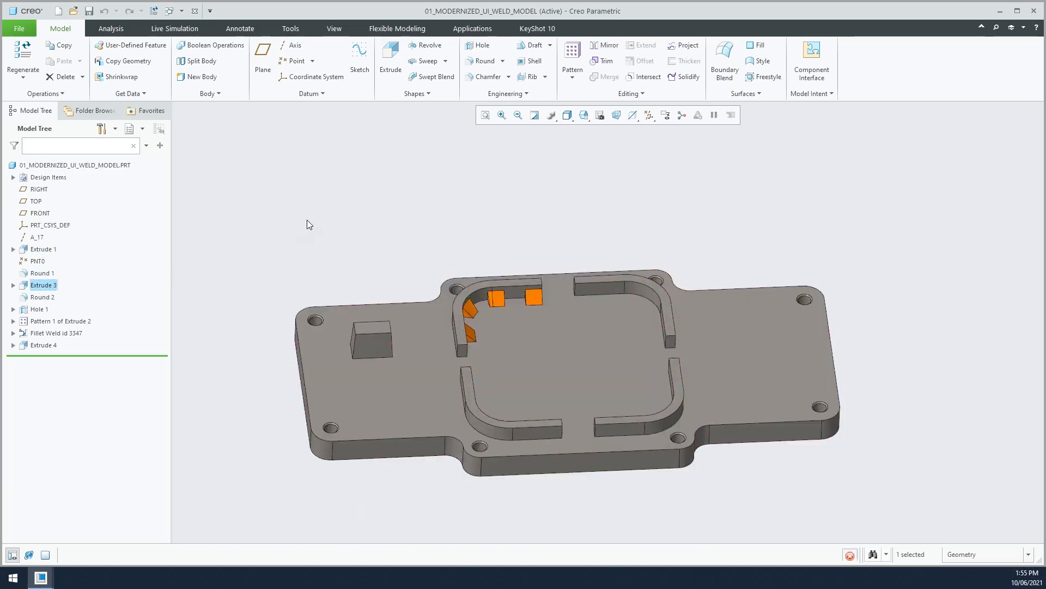
Step: Close the weld model and the lamp part, and open the part 03_pd_front_cap_.prt
left_click(195, 11)
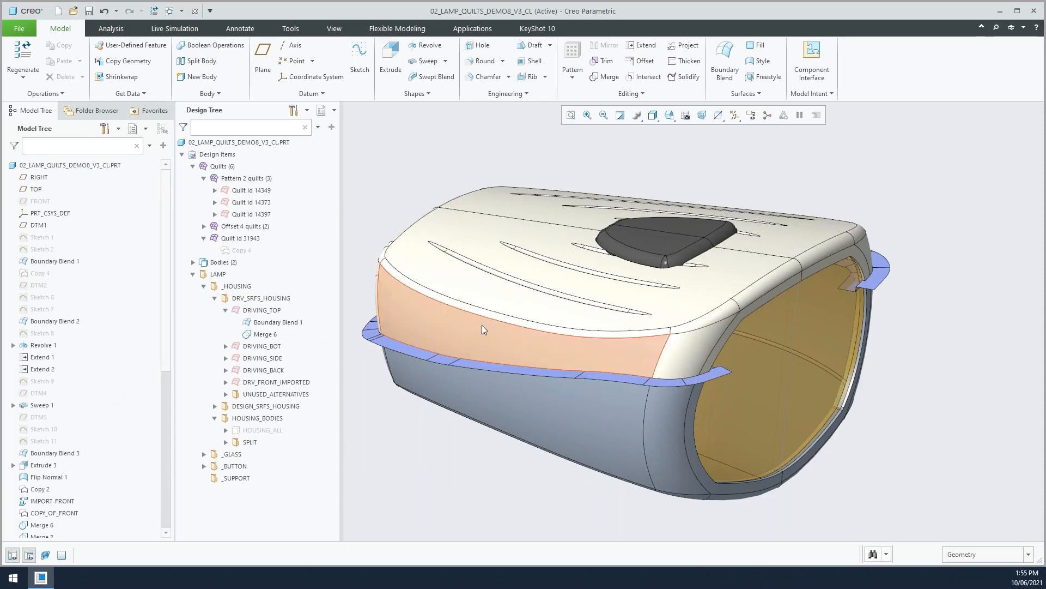
middle_click_drag(640, 299, 668, 301, "shift")
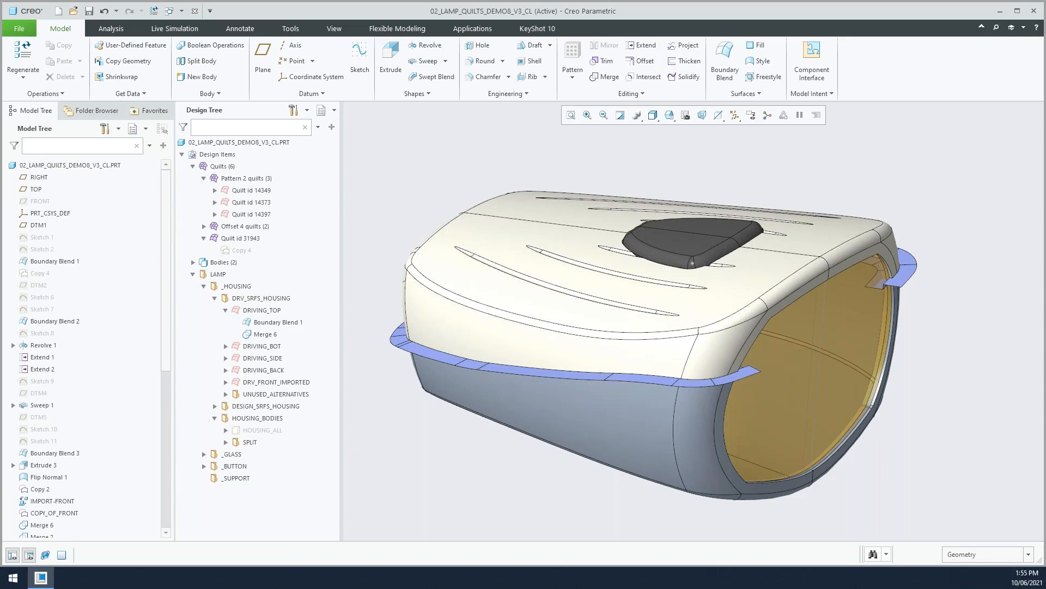
left_click(194, 11)
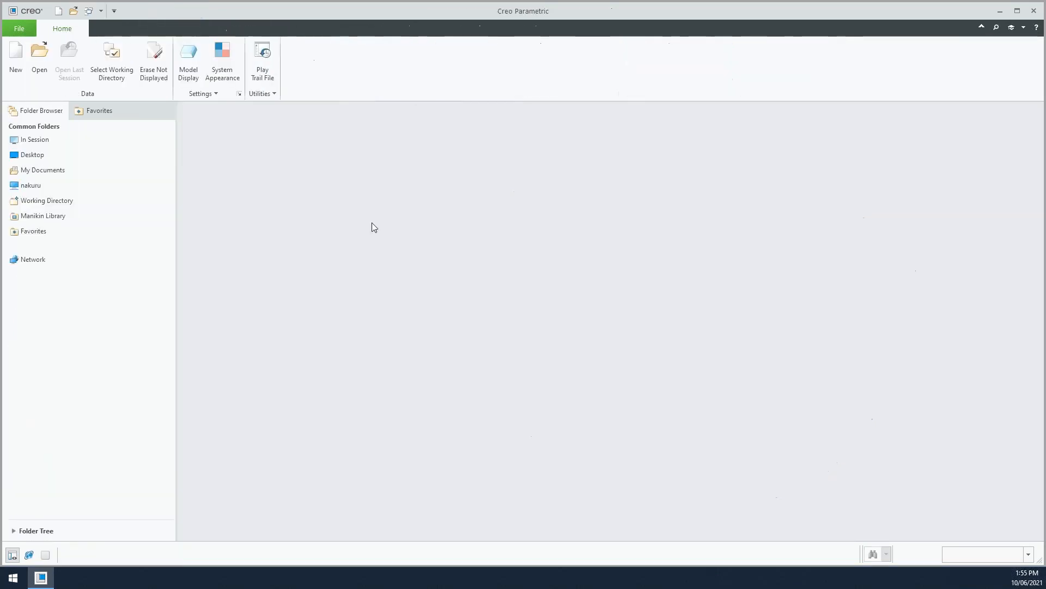
left_click(39, 58)
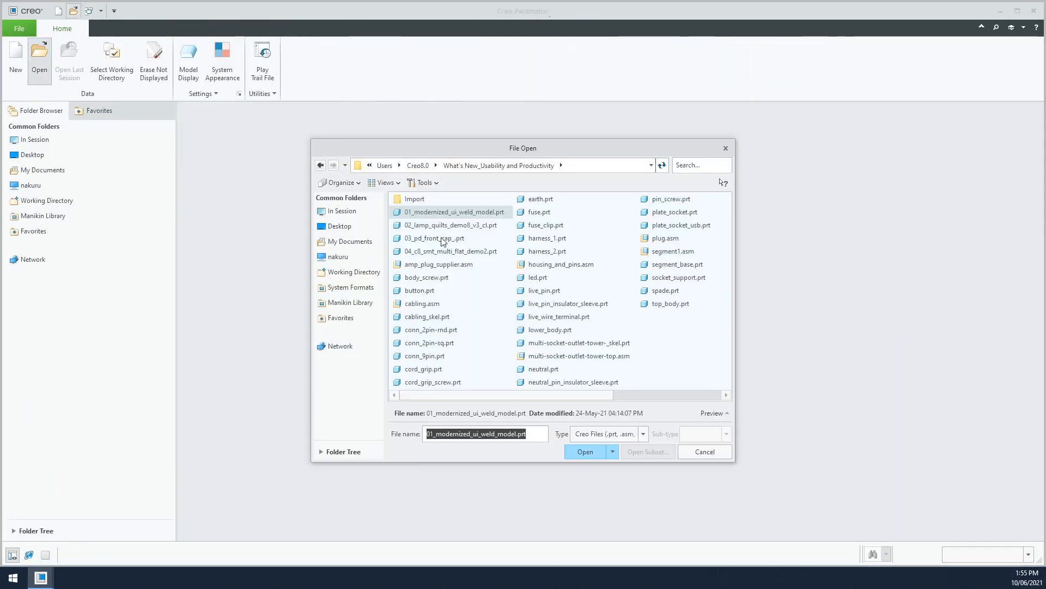
double_click(443, 240)
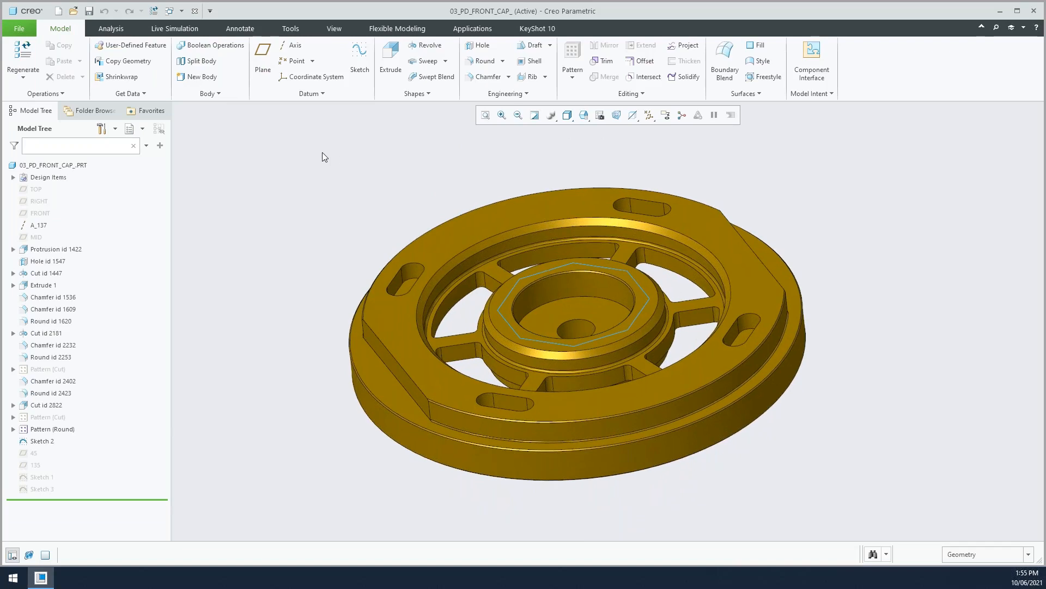
Step: Start a simple hole feature of 12 mm diameter placed on the octagonal Sketch 2 around the cap's central bore
left_click(550, 265)
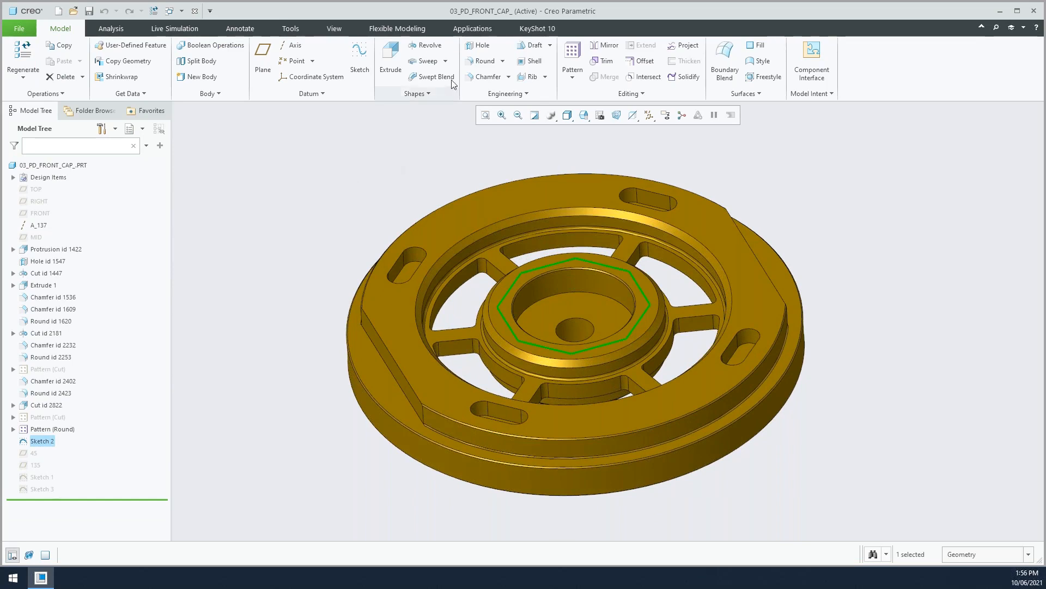
left_click(479, 45)
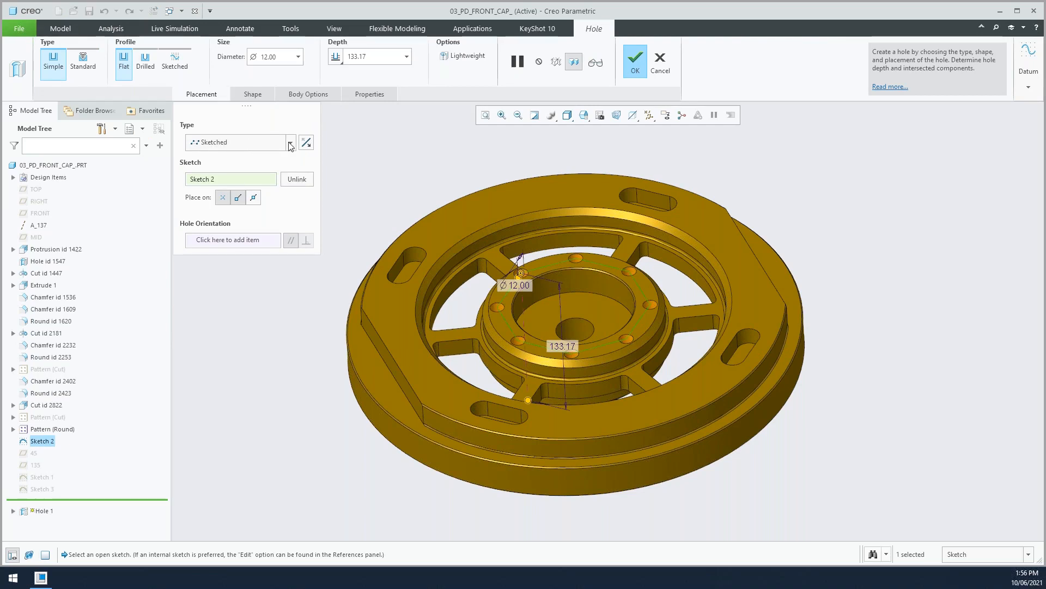
scroll(409, 182, "up", 5)
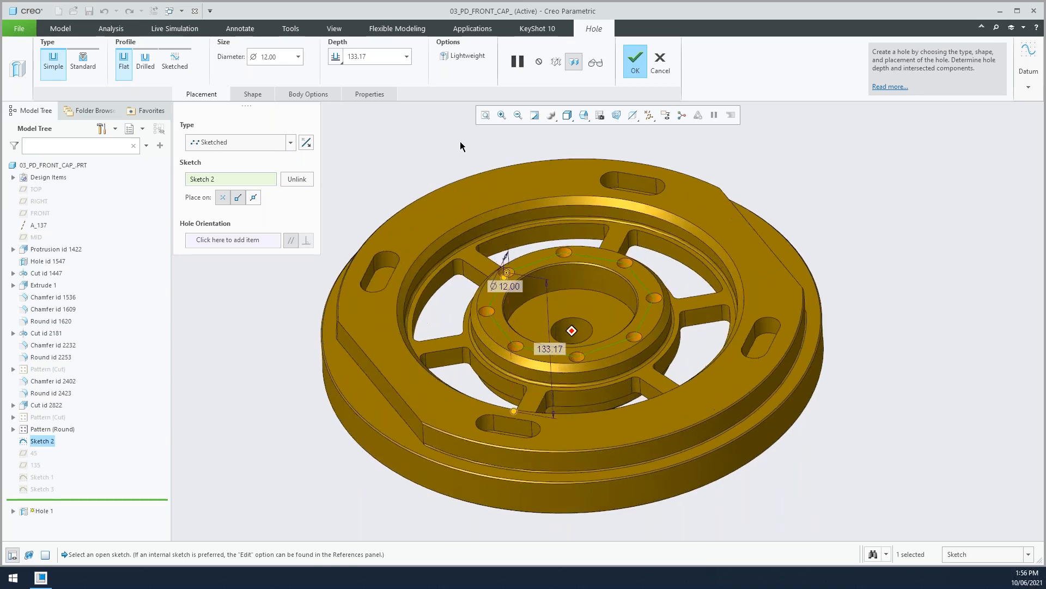
middle_click_drag(929, 151, 967, 198)
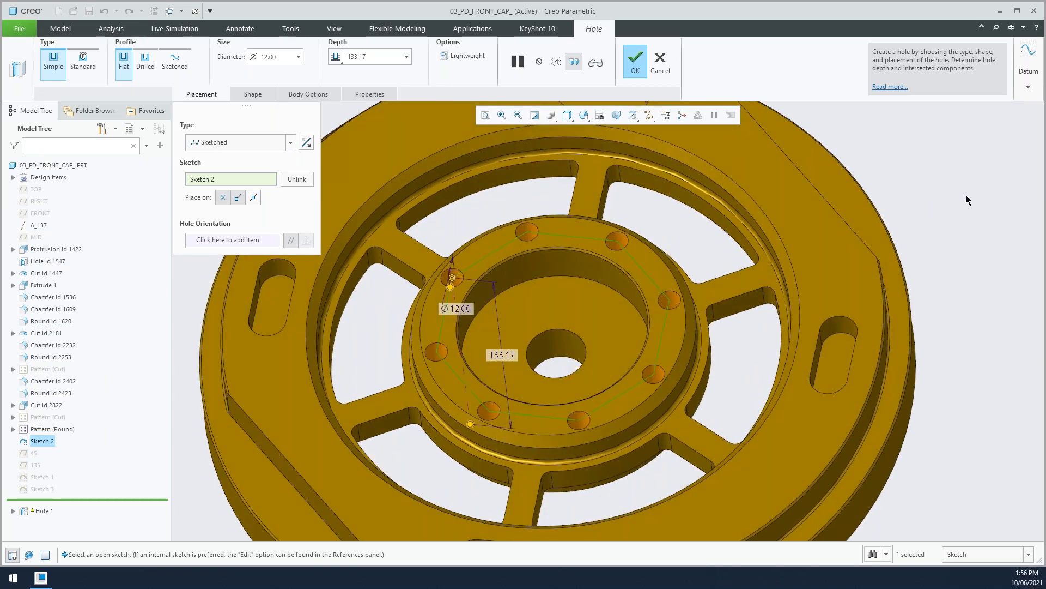
Step: Try placing the holes on the sketch's segment midpoints, on both midpoints and endpoints, and return to endpoints only
left_click(239, 199)
left_click(253, 198)
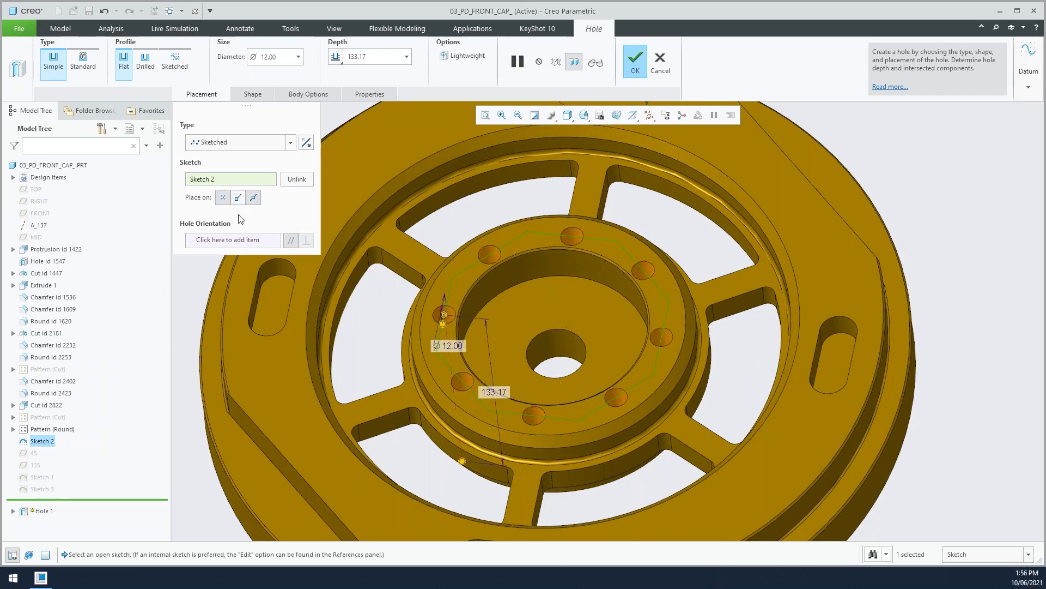
left_click(240, 201)
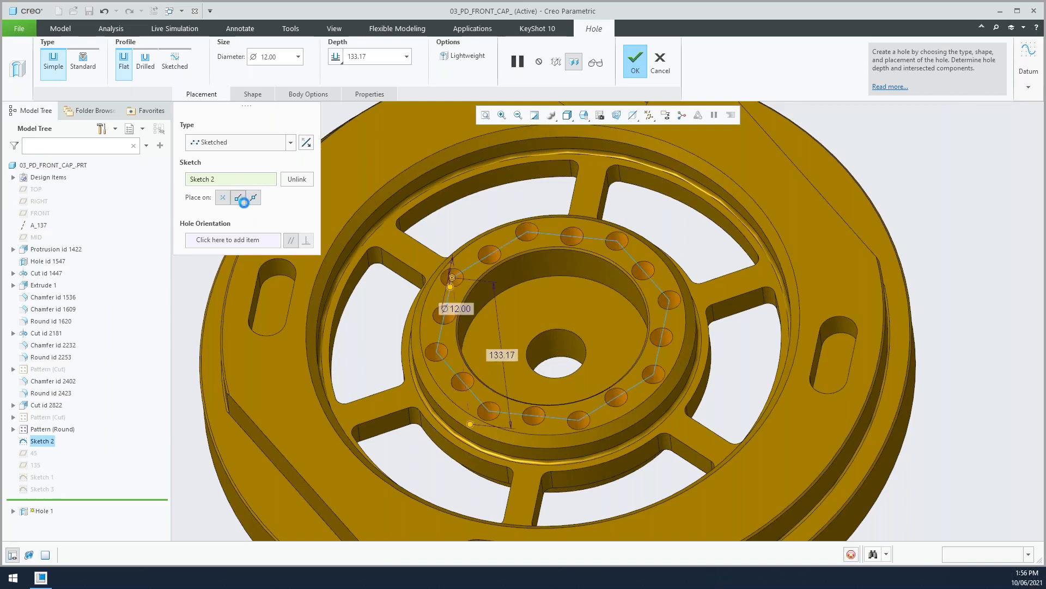
left_click(254, 203)
Step: Set the holes' depth to Through All and complete the hole feature
middle_click_drag(316, 270, 504, 454)
right_click(501, 453)
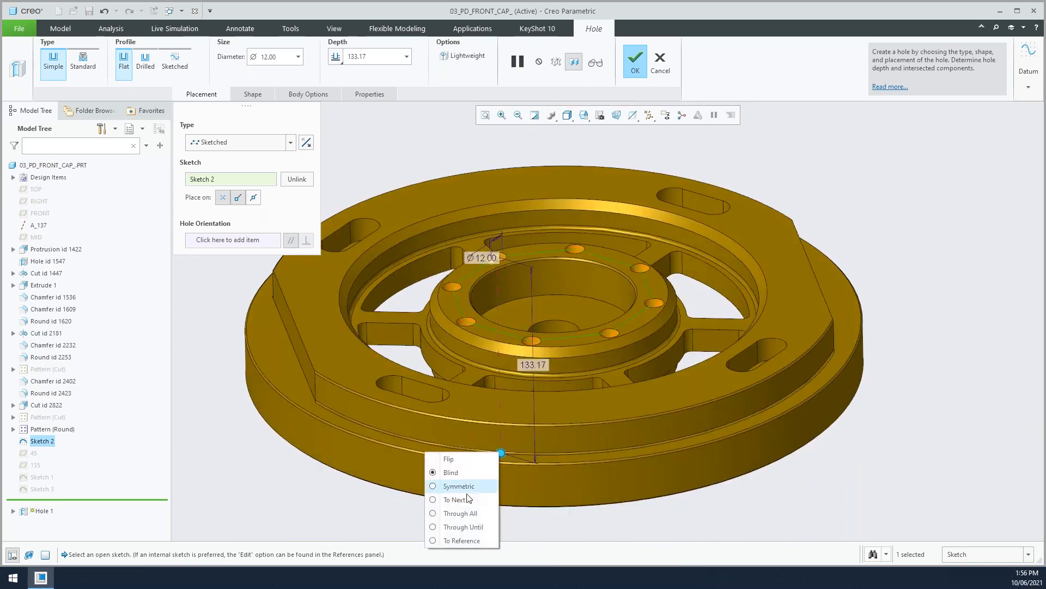
left_click(465, 513)
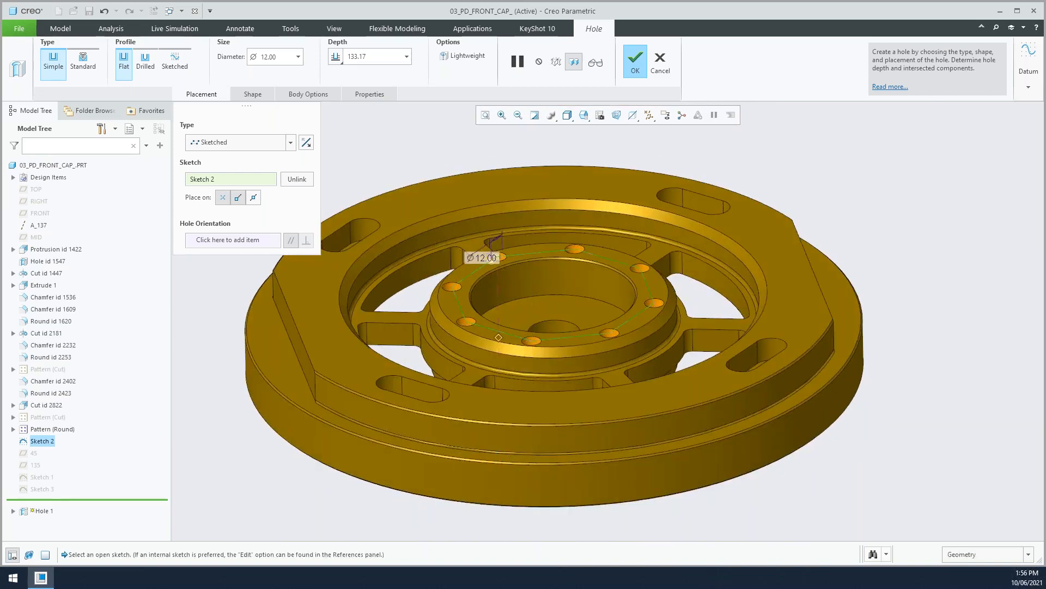
left_click(636, 62)
Step: Expand Hole 1 in the Model Tree to show its sketch, and inspect the ring of holes from below and above
mouse_move(891, 204)
middle_mouse_down()
mouse_move(865, 197)
mouse_move(176, 393)
mouse_move(35, 502)
middle_mouse_up()
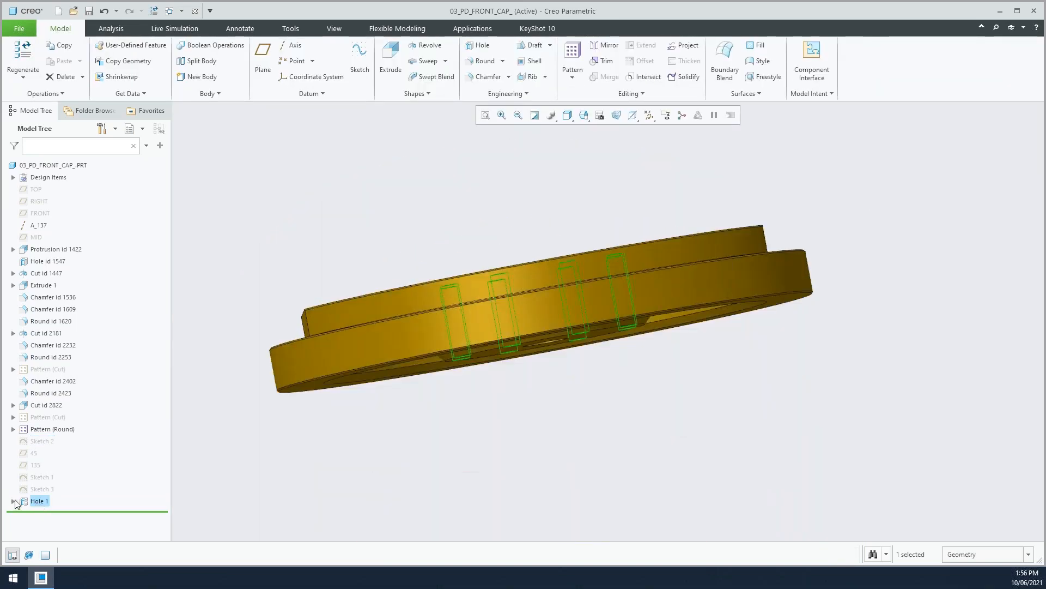
left_click(13, 501)
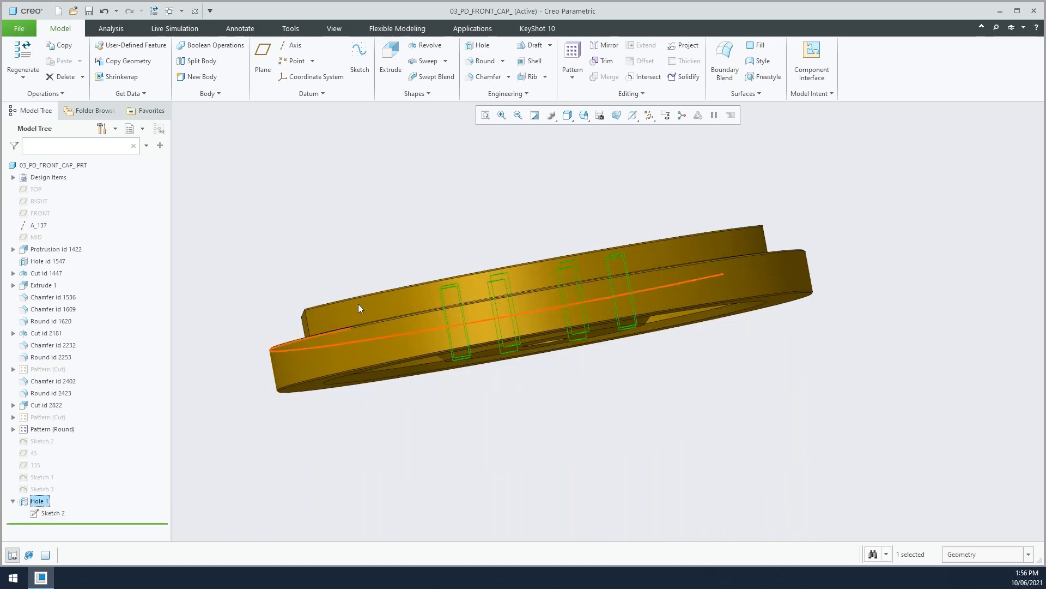
left_click(414, 228)
mouse_move(414, 228)
middle_mouse_down()
mouse_move(430, 220)
mouse_move(496, 261)
mouse_move(431, 234)
mouse_move(535, 182)
middle_mouse_up()
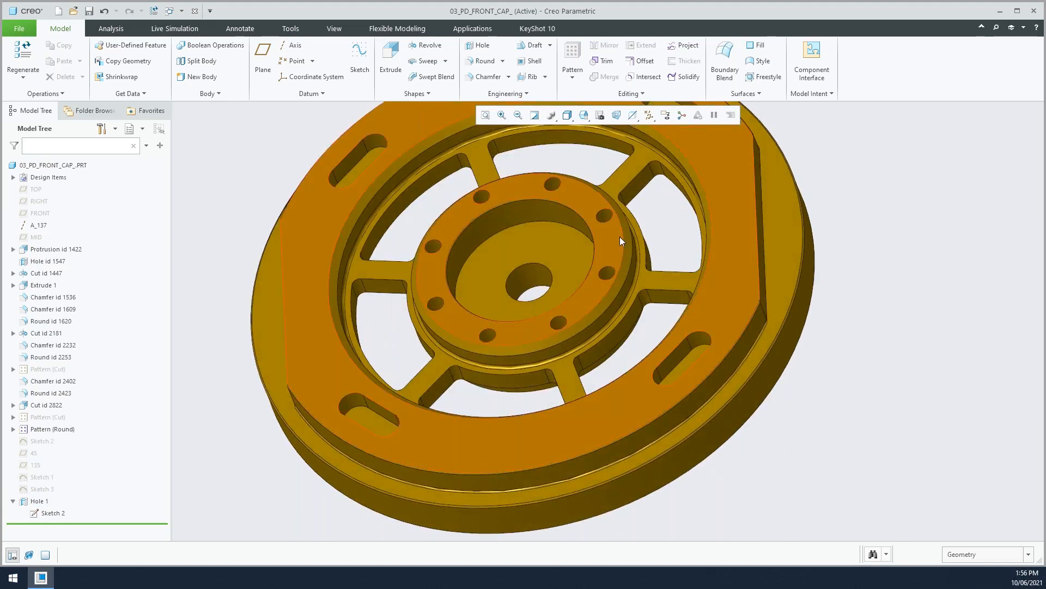
middle_click_drag(619, 237, 570, 188)
mouse_move(508, 323)
middle_mouse_down()
mouse_move(543, 196)
mouse_move(562, 216)
mouse_move(559, 191)
mouse_move(407, 281)
middle_mouse_up()
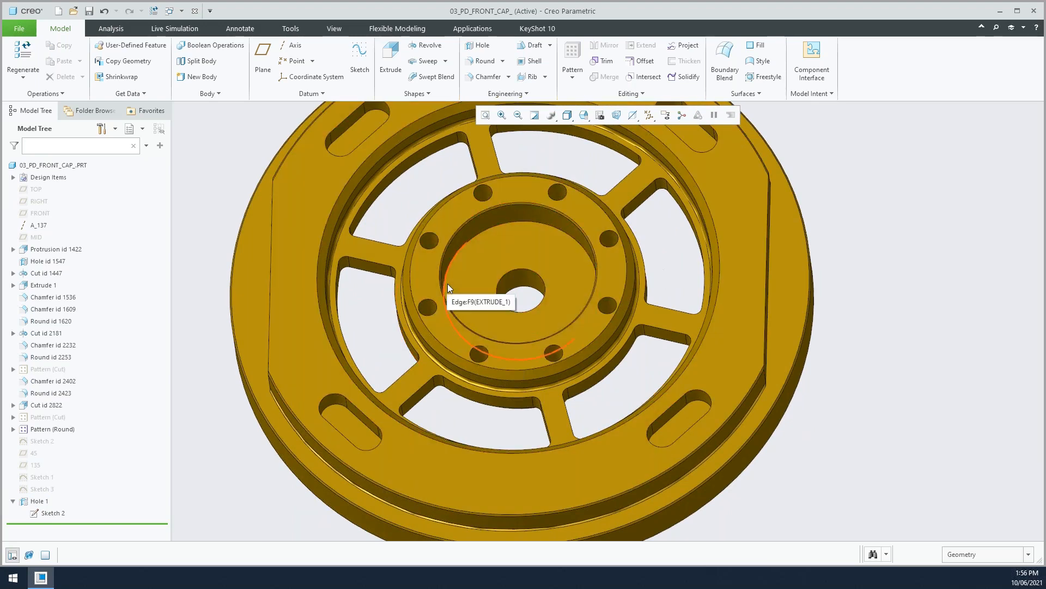
middle_click_drag(512, 273, 524, 278)
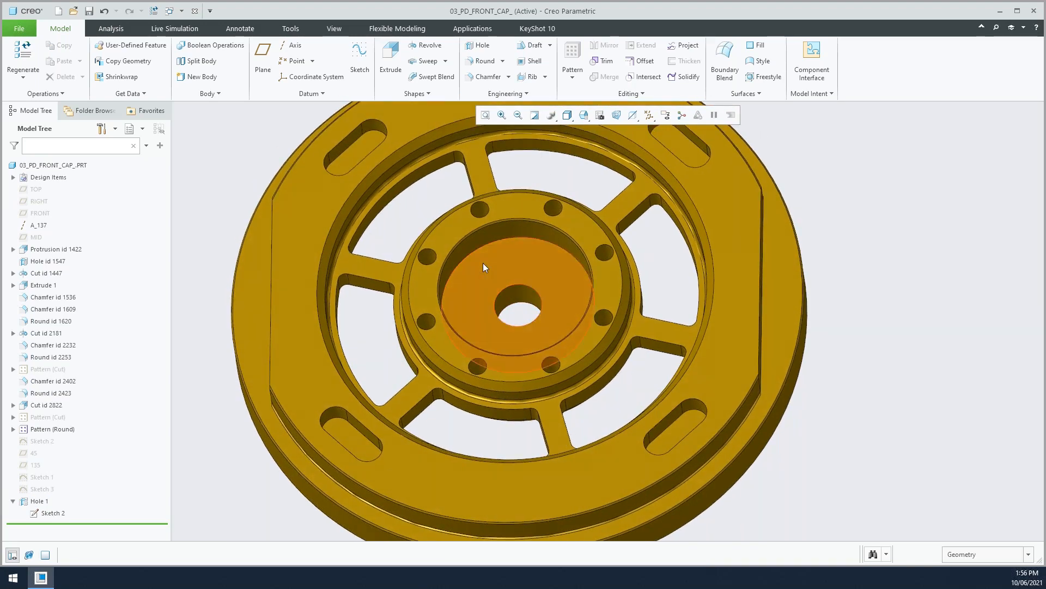
mouse_move(445, 342)
middle_mouse_down()
mouse_move(493, 266)
mouse_move(485, 280)
mouse_move(496, 282)
middle_mouse_up()
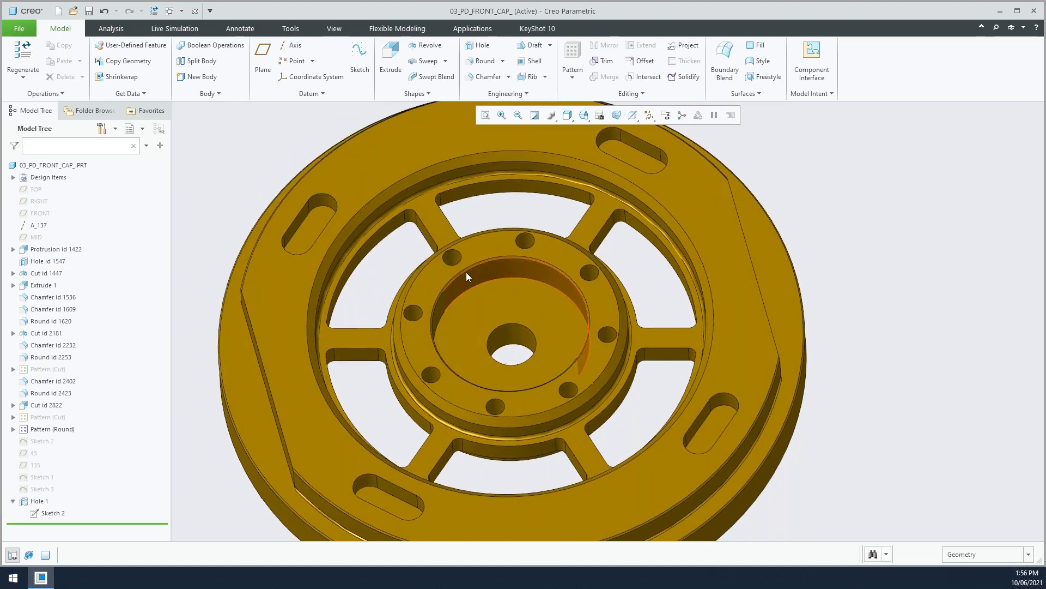
middle_click_drag(296, 214, 473, 129)
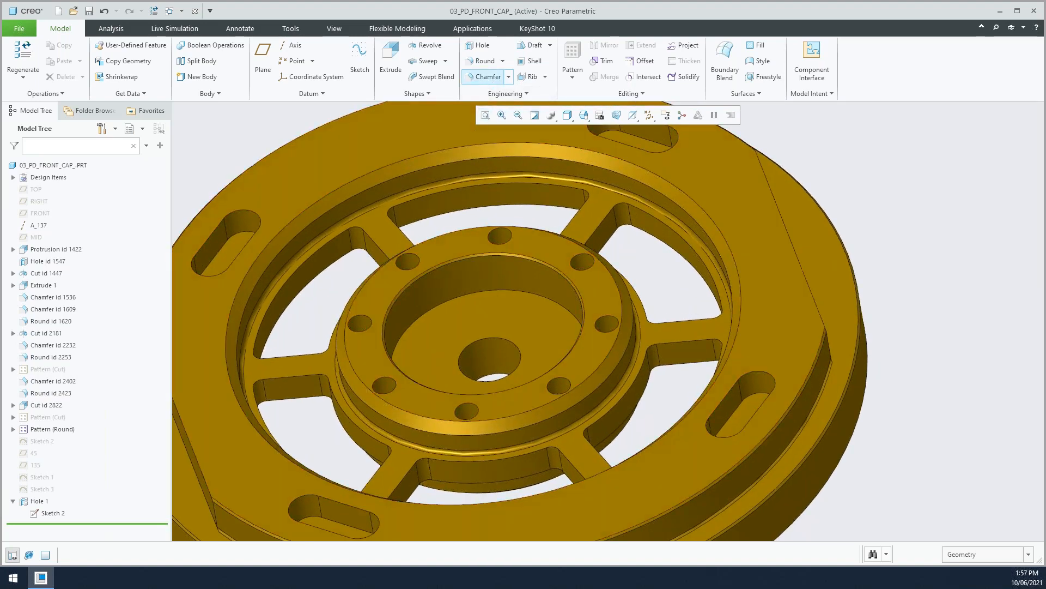
Step: Add a D x D edge chamfer of 2 to the top edge of one hole in the ring
left_click(484, 76)
left_click(362, 319)
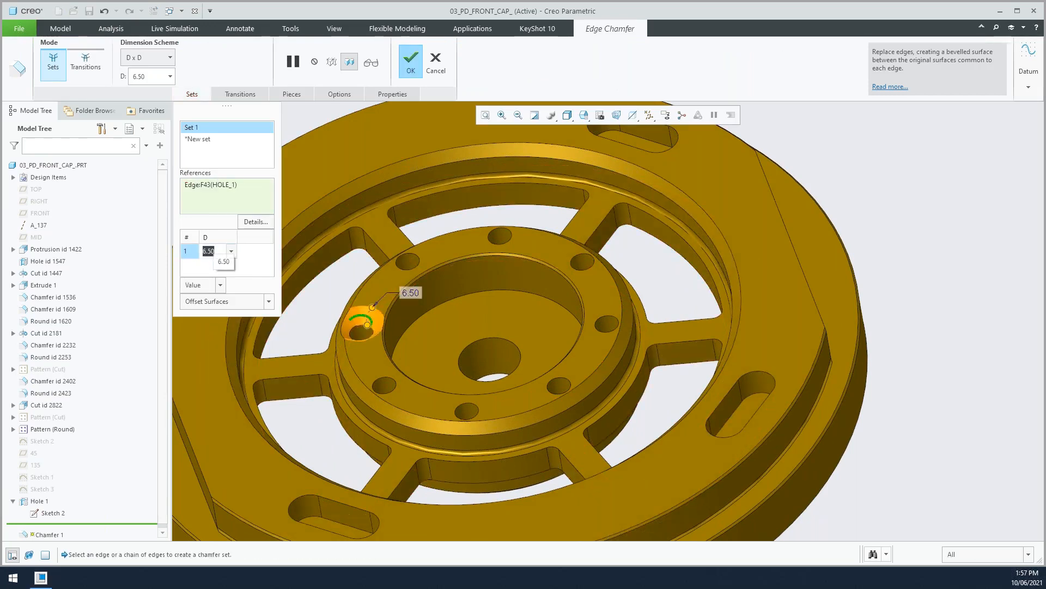
type("2")
key("Return")
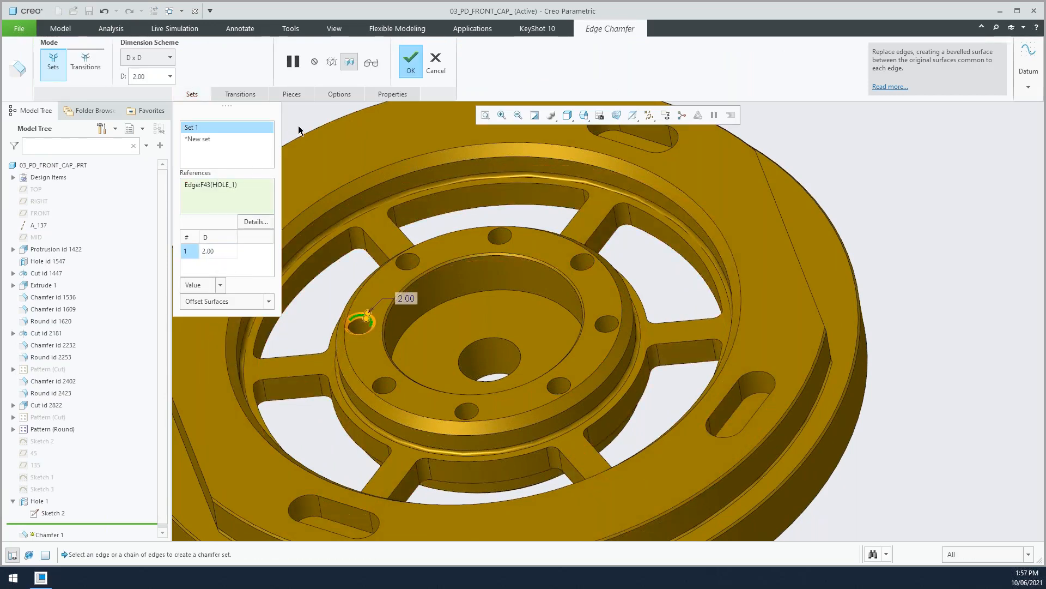
middle_click(298, 130)
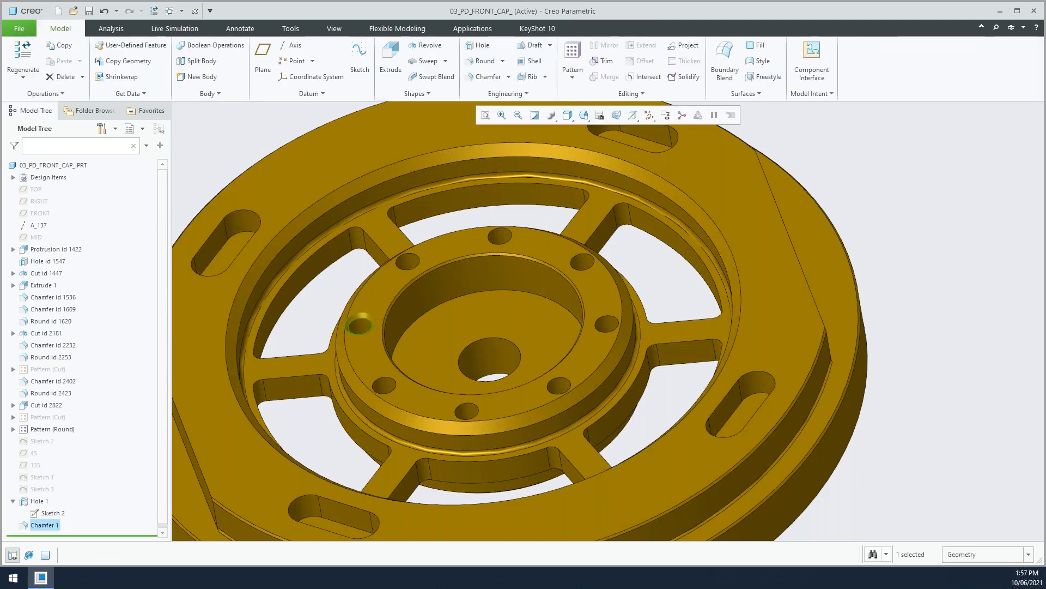
Step: Create a reference pattern of the chamfer across all holes in the ring and return to the default orientation
right_click(183, 121)
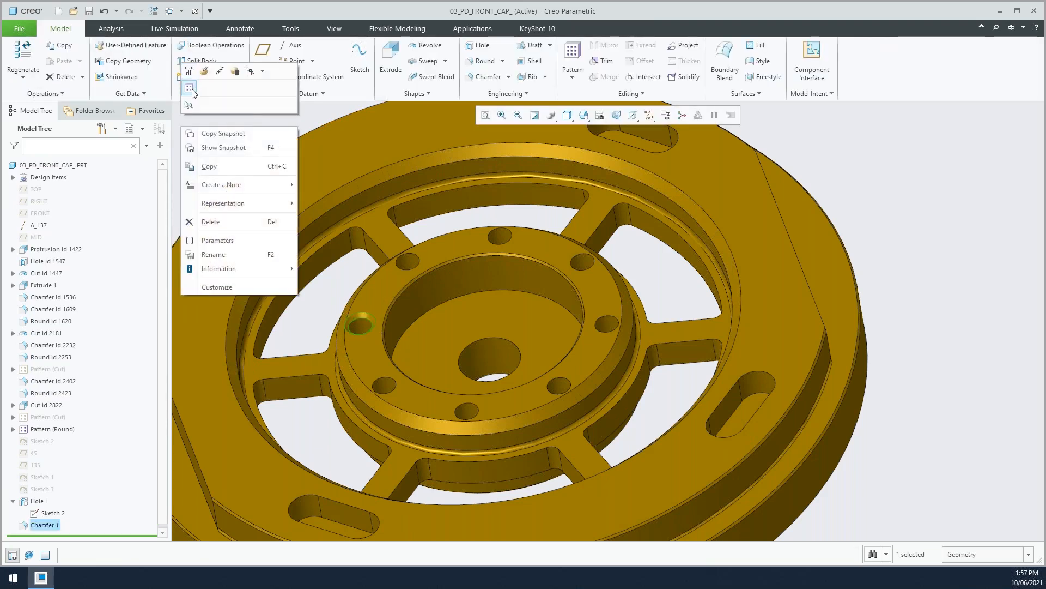
left_click(189, 88)
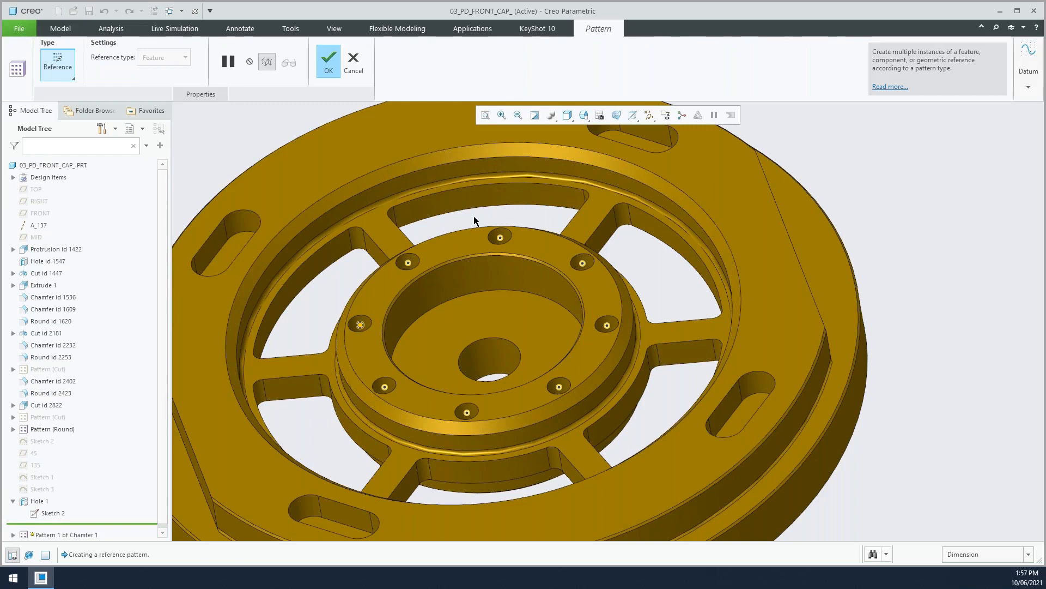
middle_click(951, 245)
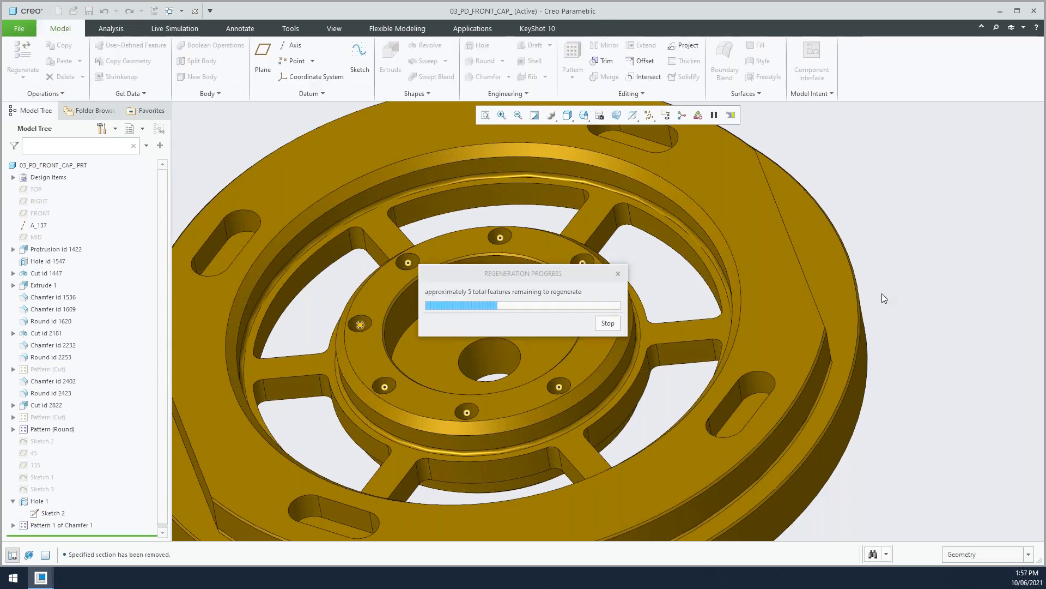
key("ctrl+d")
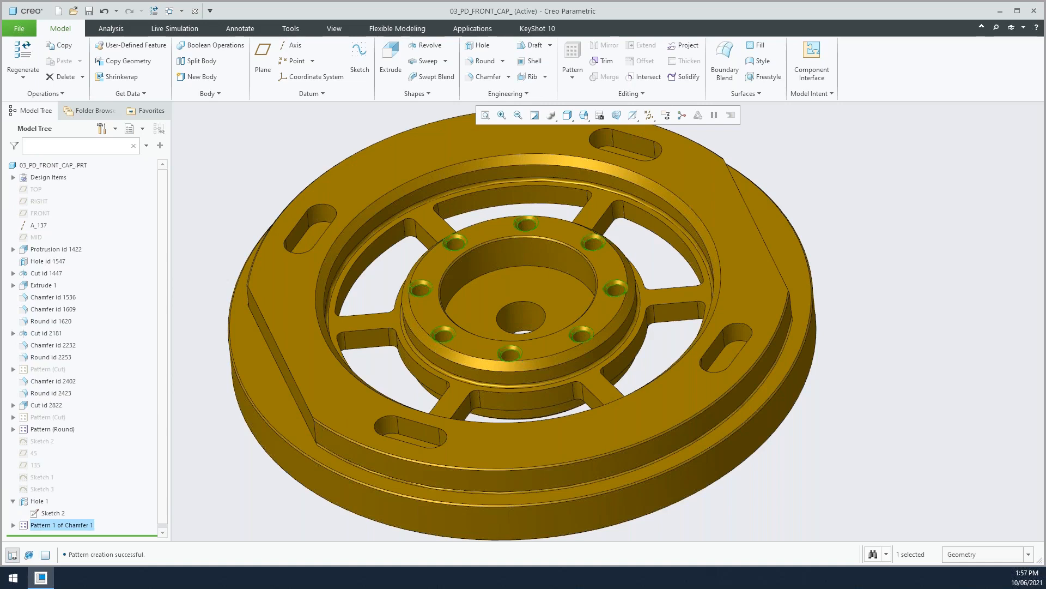
Step: Close the front cap part and open 04_c8_smt_multi_flat_demo2.prt
left_click(195, 11)
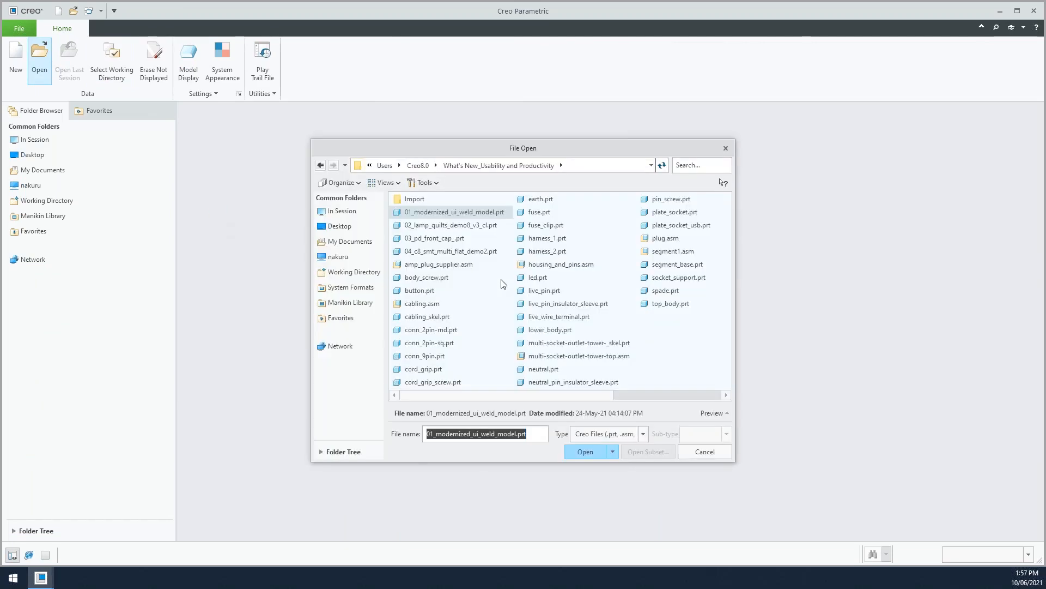
double_click(443, 254)
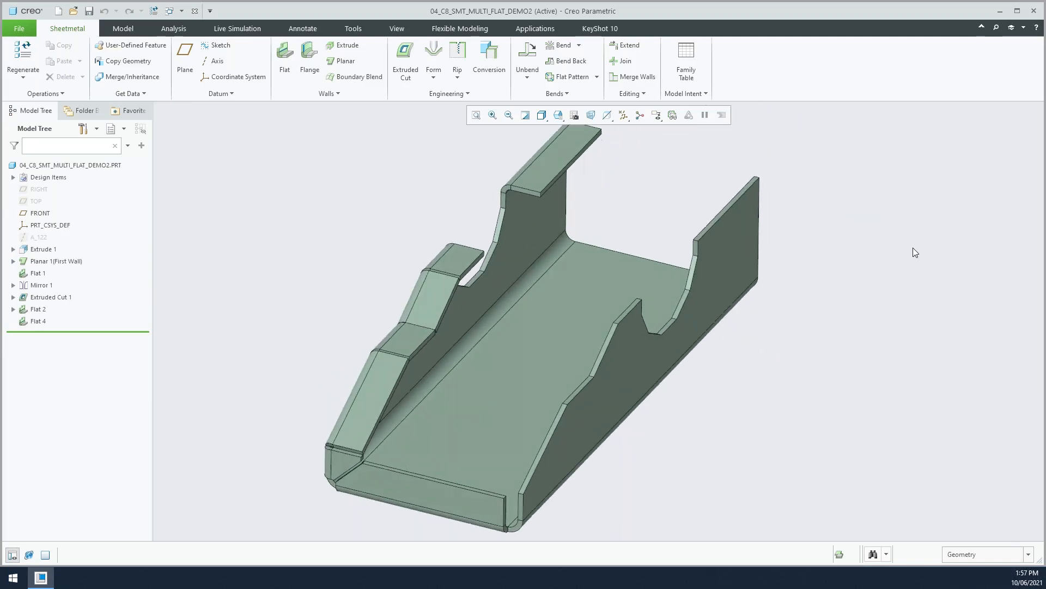
Step: Redefine the multi-edge flat wall Flat 2 by adding the six matching upper and front edges of the opposite side wall
left_click(375, 384)
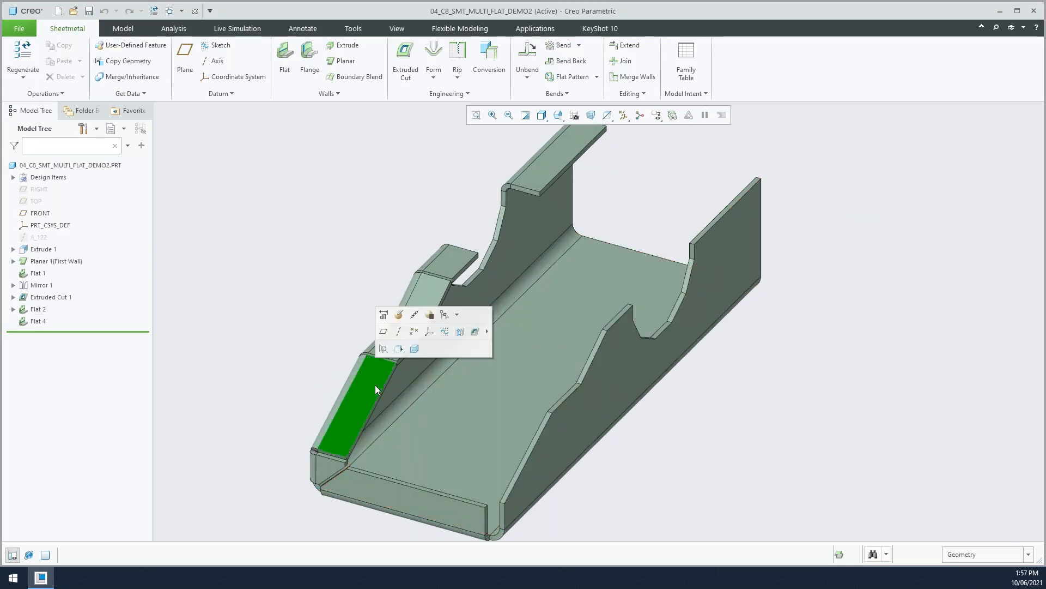
left_click(398, 318)
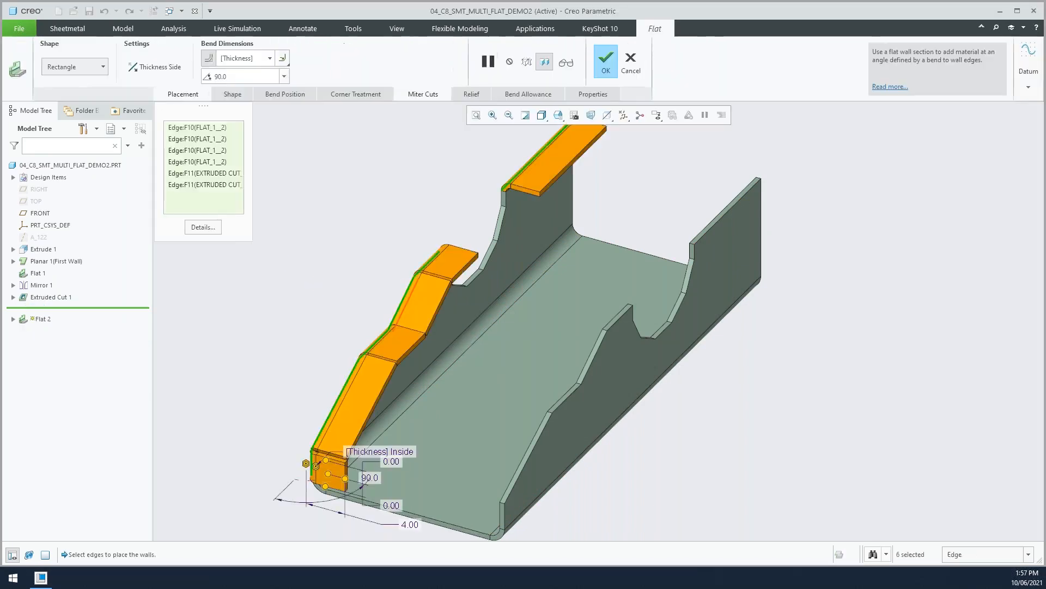
left_click(534, 446, "ctrl")
left_click(554, 408, "ctrl")
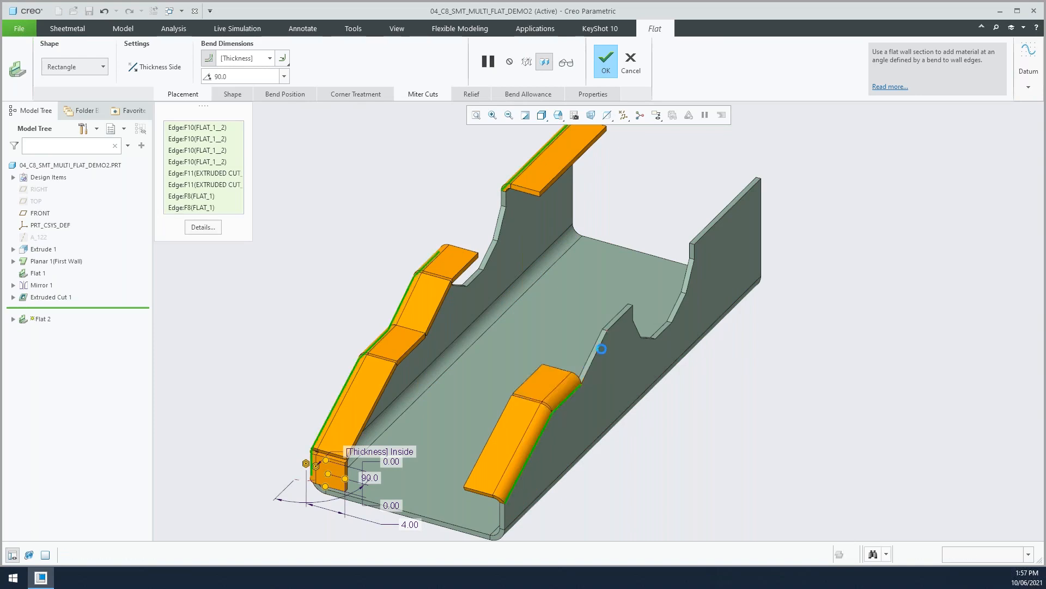
left_click(602, 349, "ctrl")
left_click(618, 318, "ctrl")
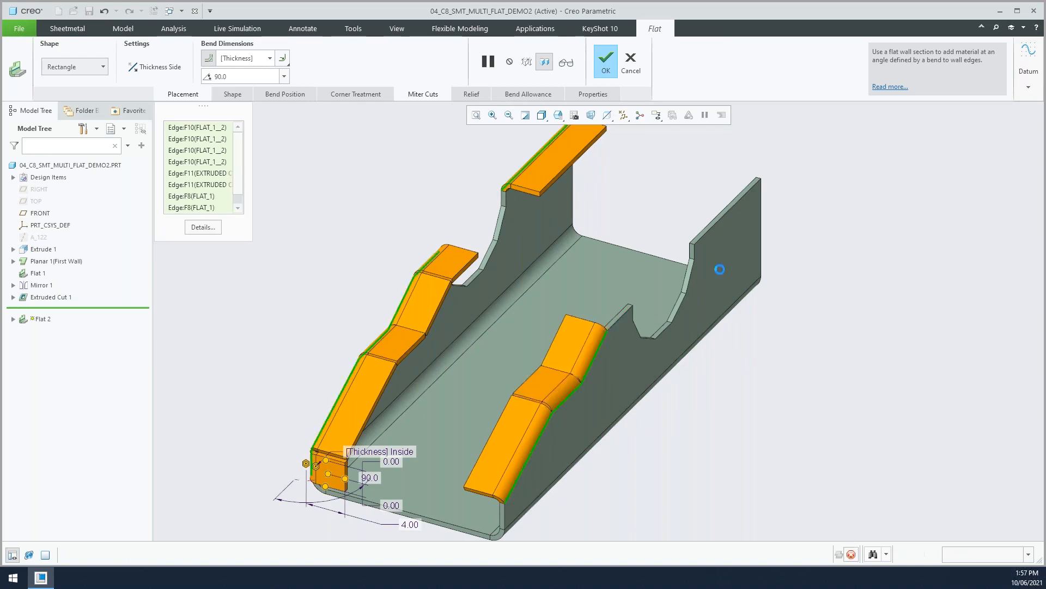
left_click(717, 232, "ctrl")
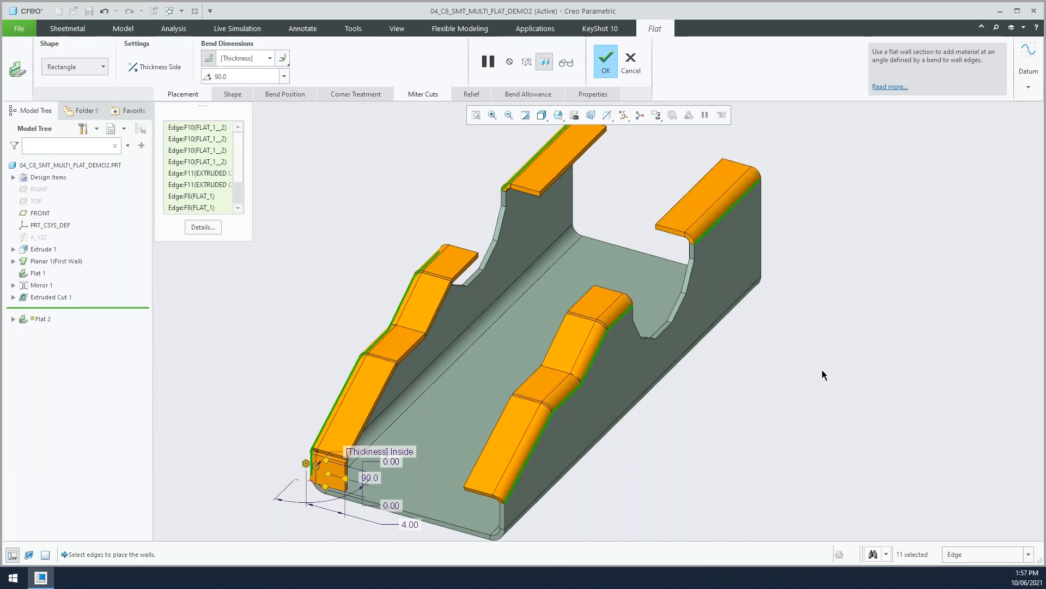
left_click(504, 521, "ctrl")
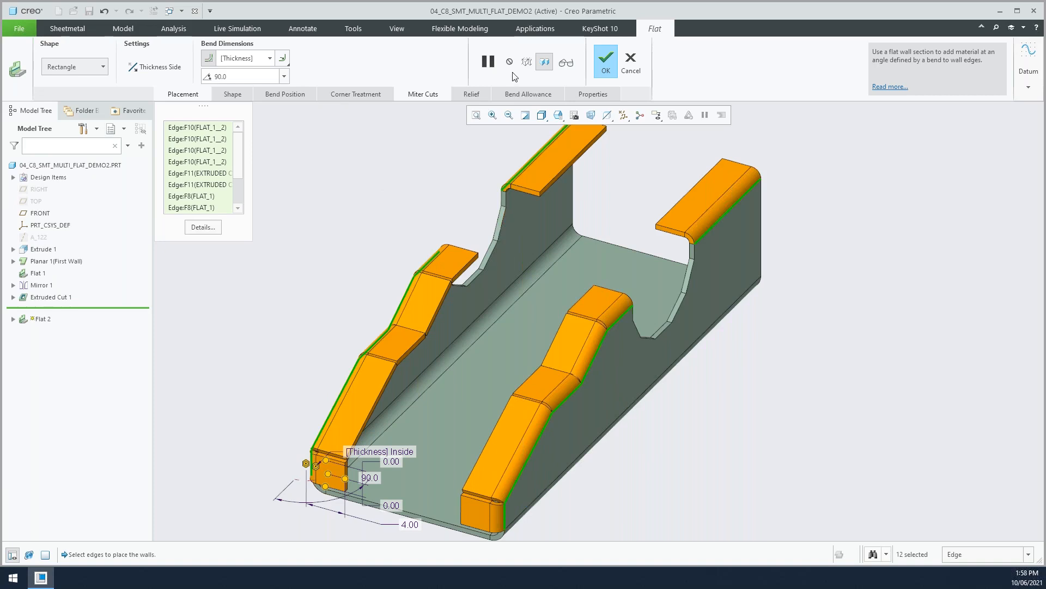
left_click(607, 62)
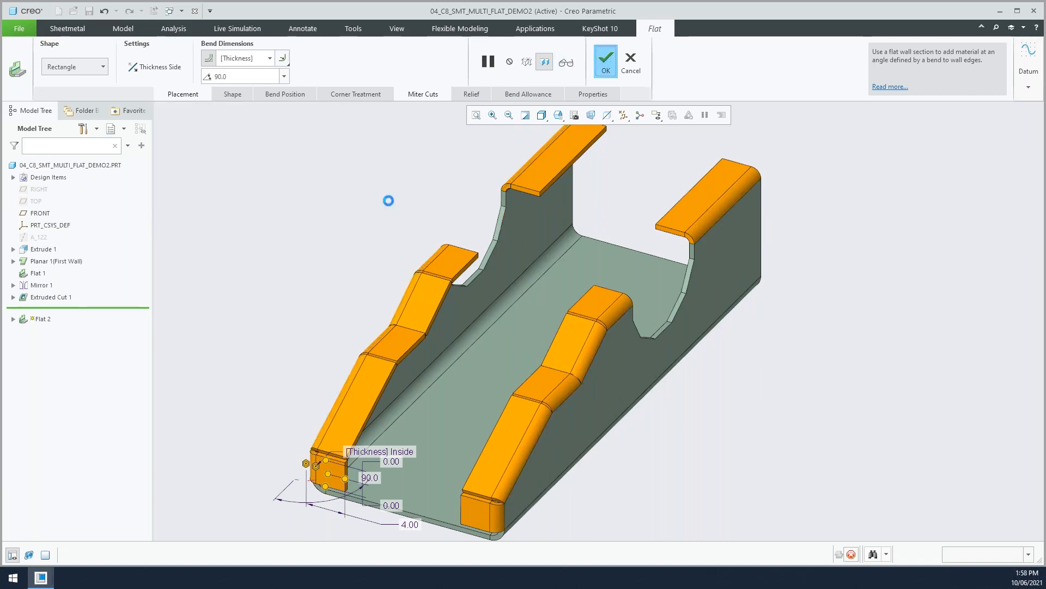
Step: Examine the mitered front corners of the redefined flat walls and the open end of the sheet metal channel
key("ctrl+d")
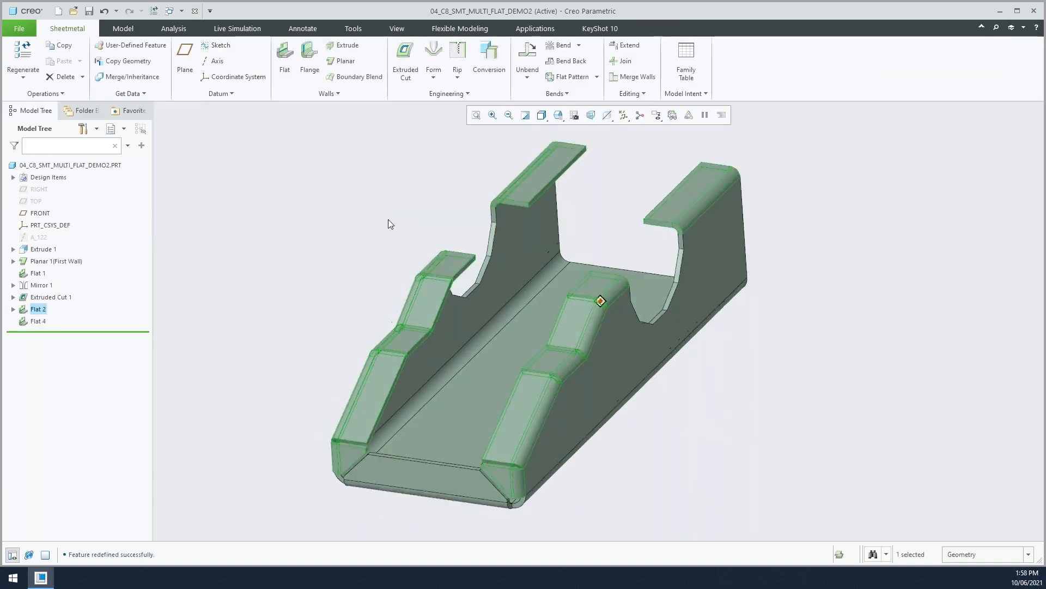
left_click(494, 359)
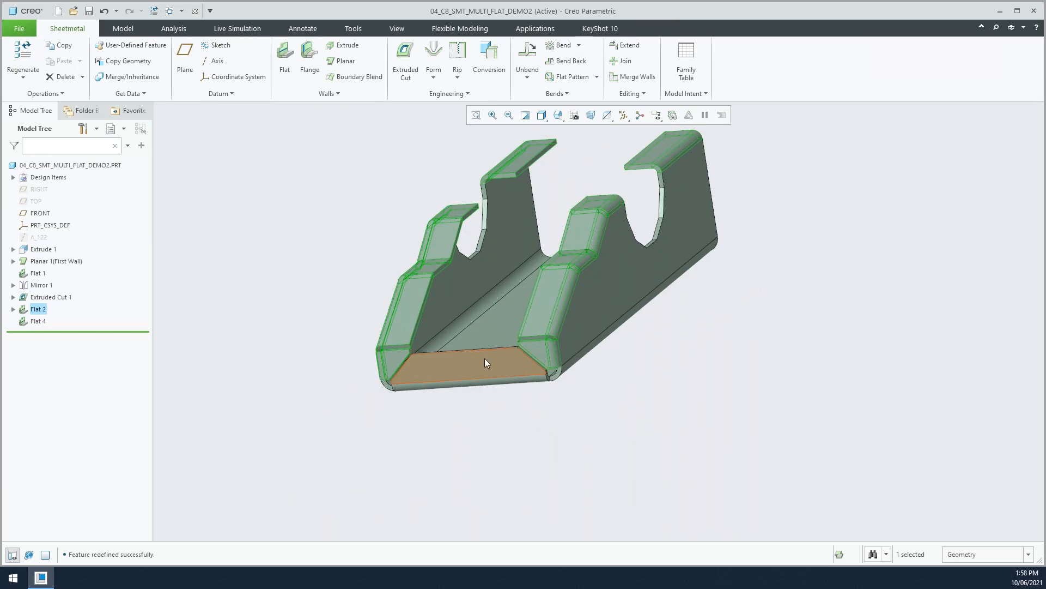
scroll(478, 358, "up", 4)
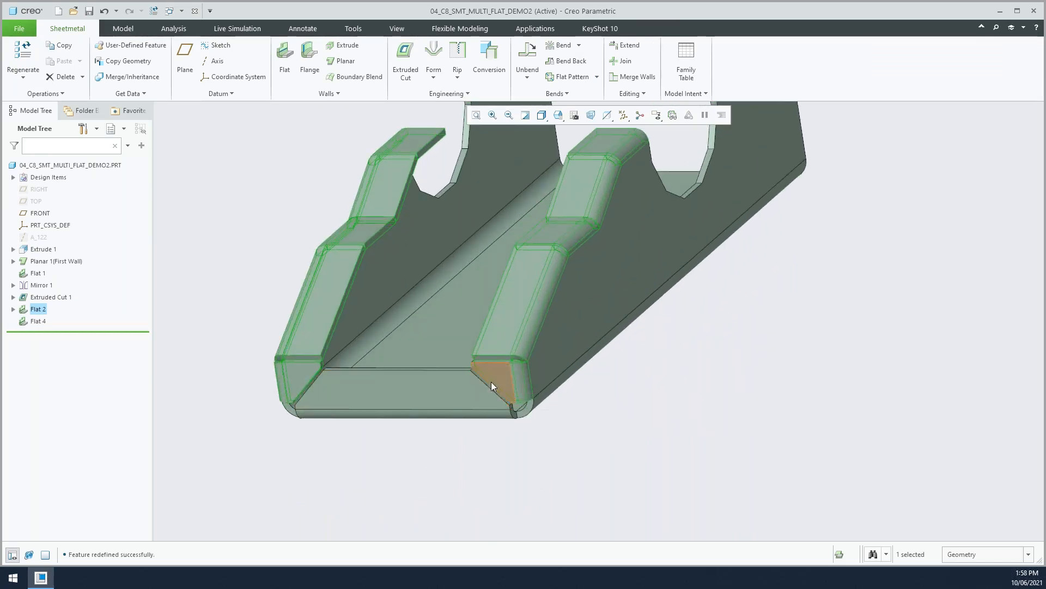
mouse_move(492, 386)
middle_mouse_down()
mouse_move(552, 392)
mouse_move(725, 324)
mouse_move(790, 283)
middle_mouse_up()
scroll(552, 394, "down", 2)
left_click(790, 283)
middle_click_drag(684, 448, 627, 423)
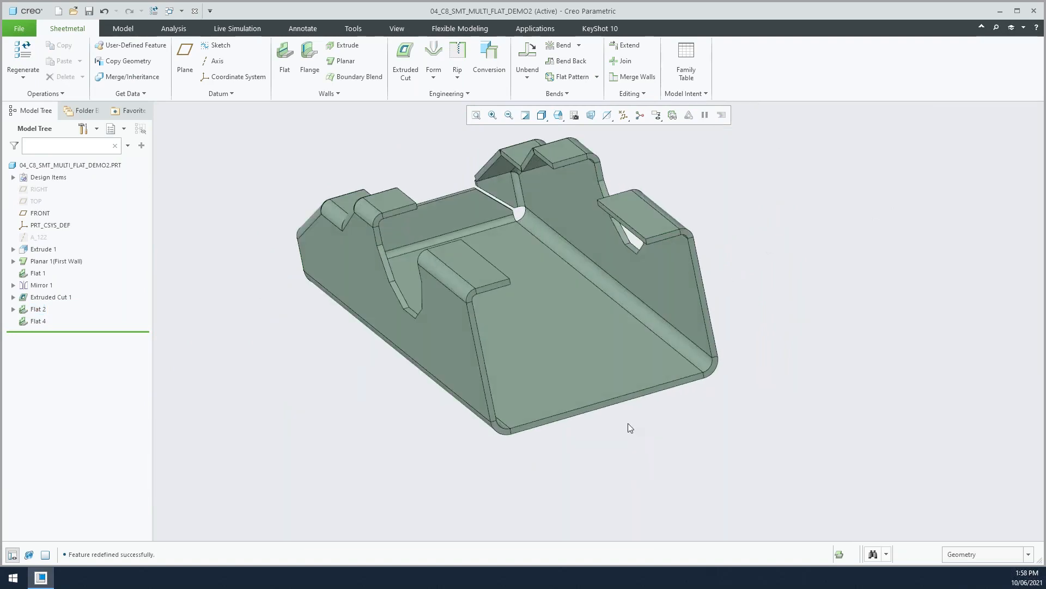
Step: Start a flat wall on the base edge and both side-wall edges at the channel's open end, with a height of about 4.34
left_click(613, 406)
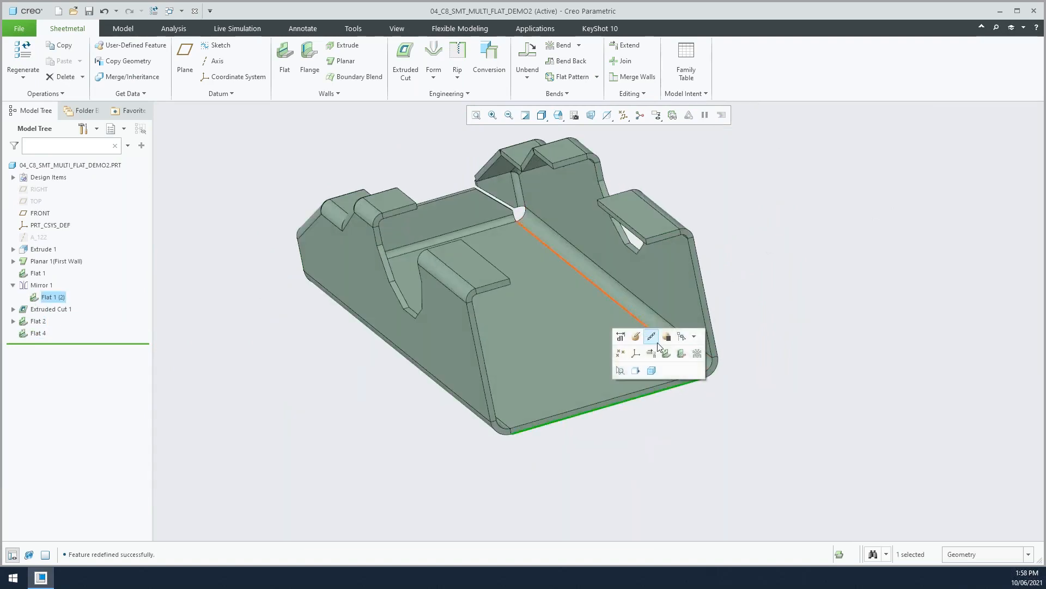
left_click(666, 356)
middle_click_drag(803, 274, 725, 321)
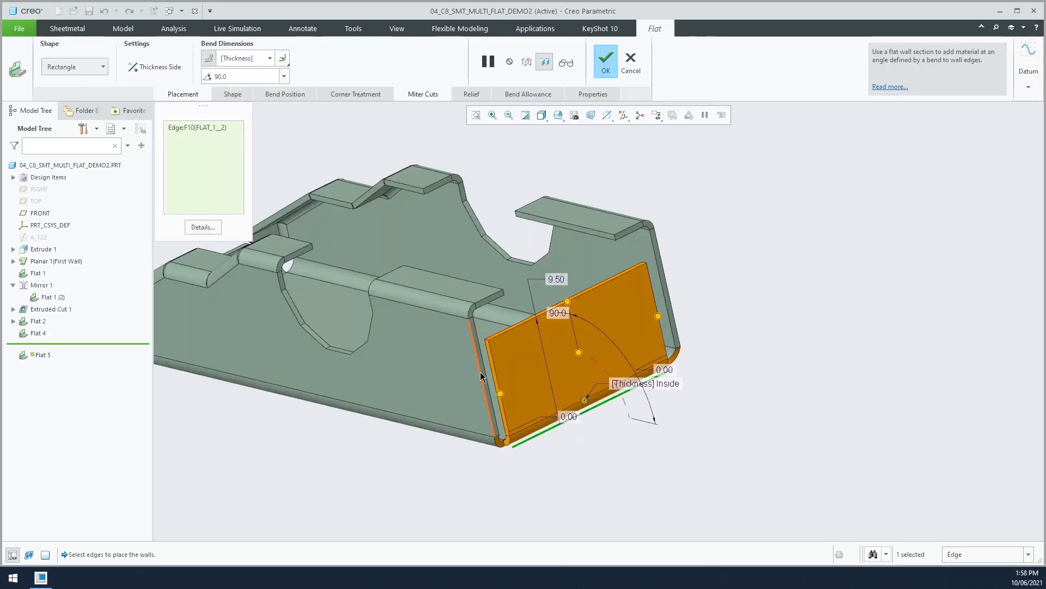
left_click(481, 375, "ctrl")
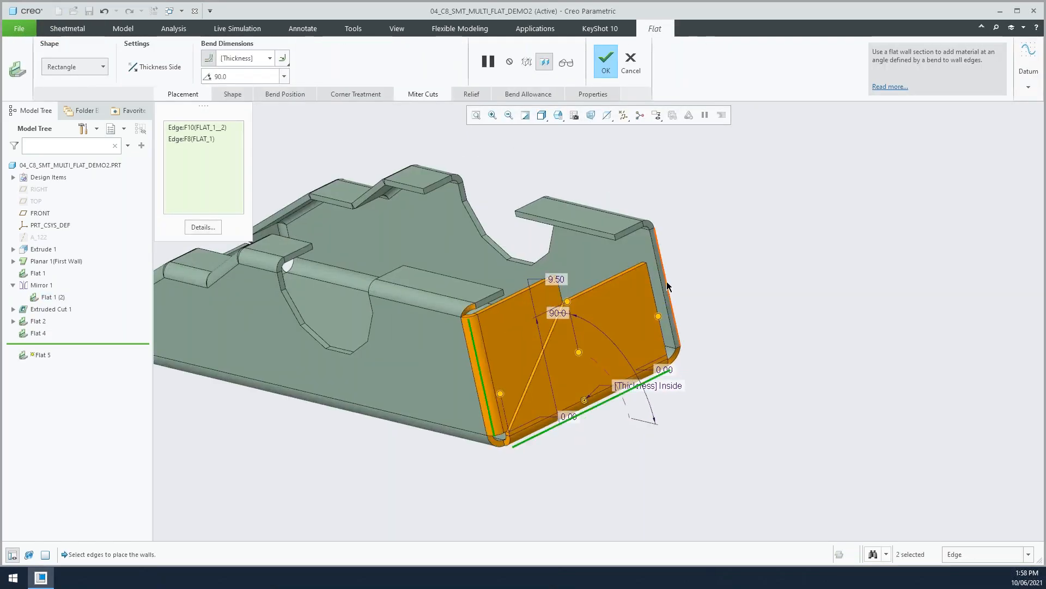
left_click(667, 285, "ctrl")
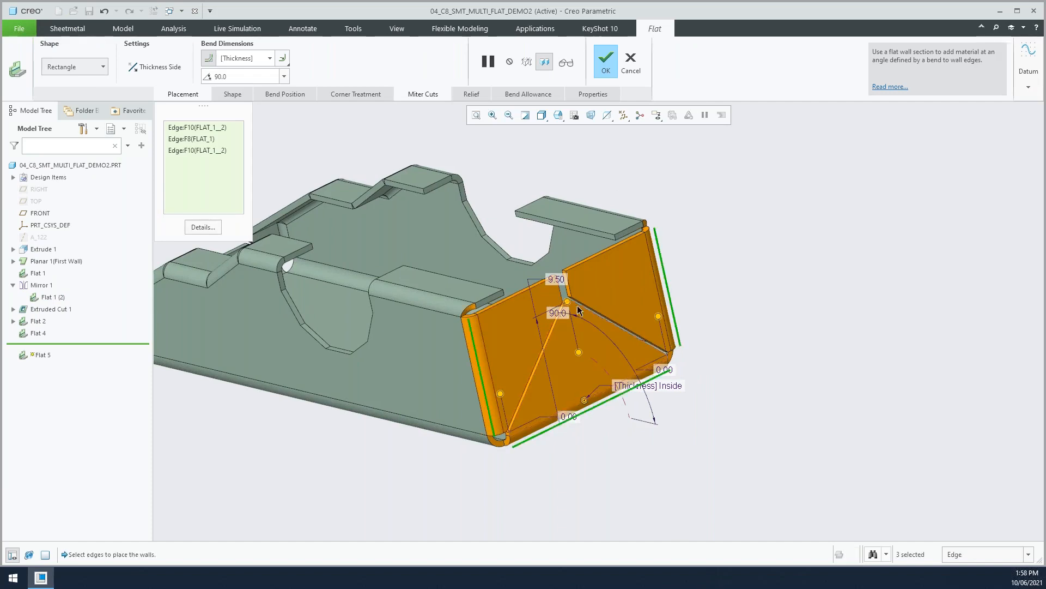
left_click_drag(570, 300, 587, 362)
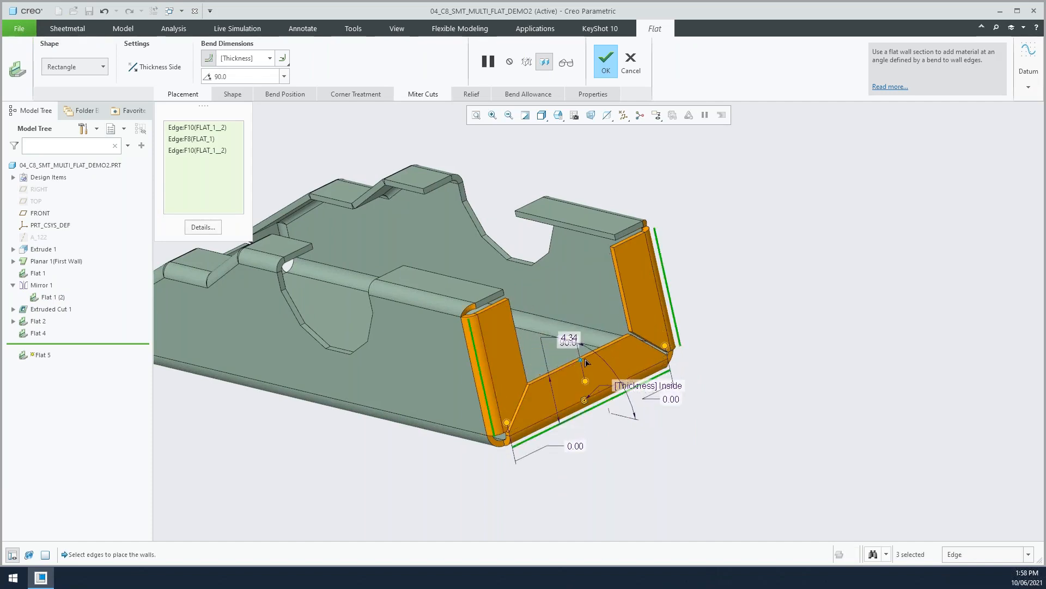
middle_click_drag(811, 286, 810, 289)
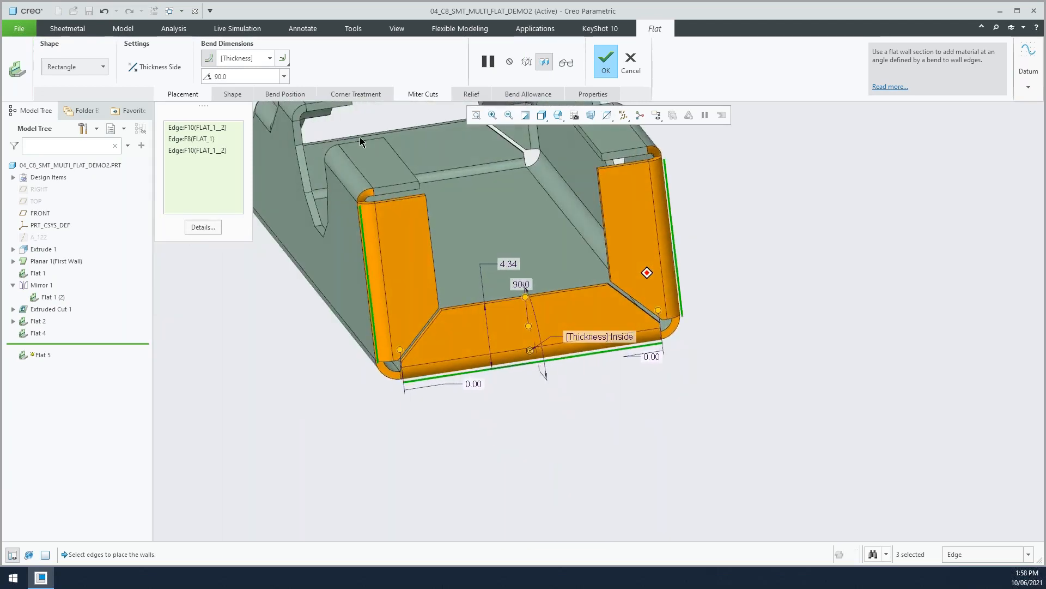
Step: Detach the corner treatment settings and set Corner 1 to Create with Seam with the Overlap type
left_click(233, 95)
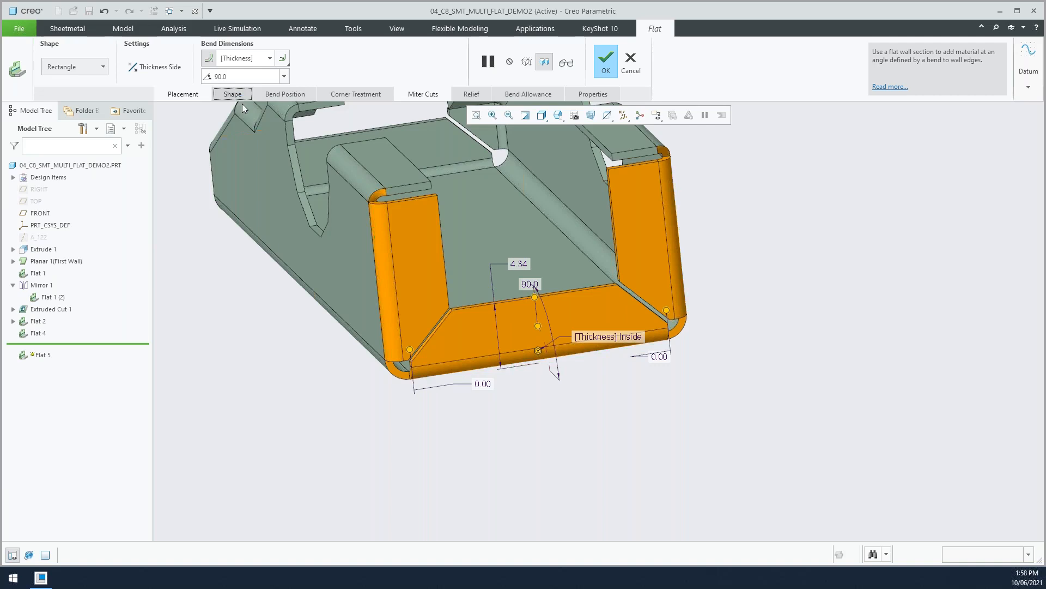
left_click(292, 96)
left_click(326, 96)
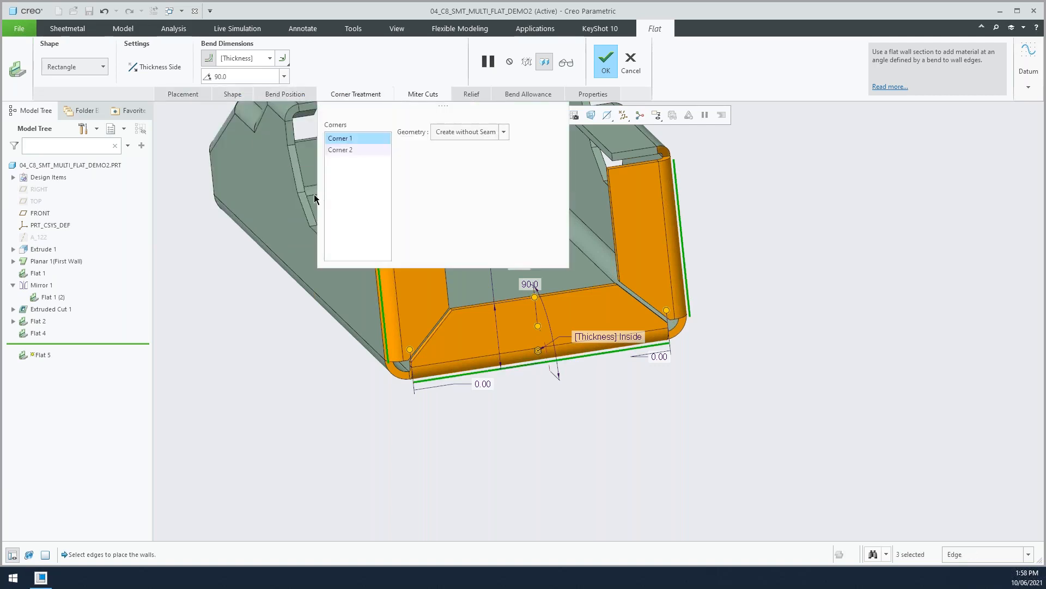
left_click_drag(442, 111, 281, 382)
mouse_move(345, 410)
middle_mouse_down()
mouse_move(361, 409)
mouse_move(425, 338)
mouse_move(268, 402)
mouse_move(346, 409)
middle_mouse_up()
left_click(343, 405)
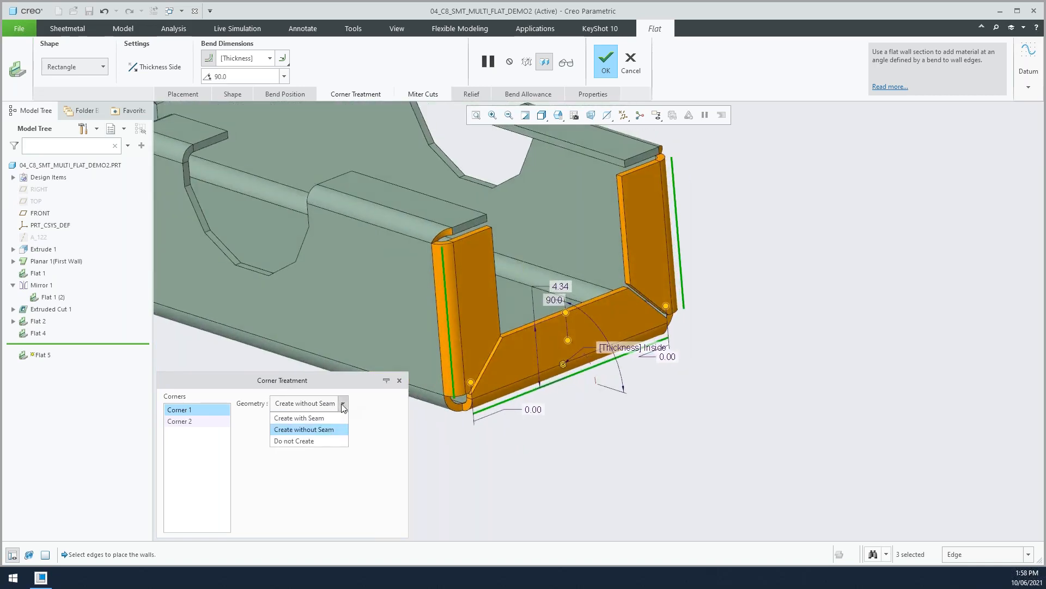
left_click(314, 418)
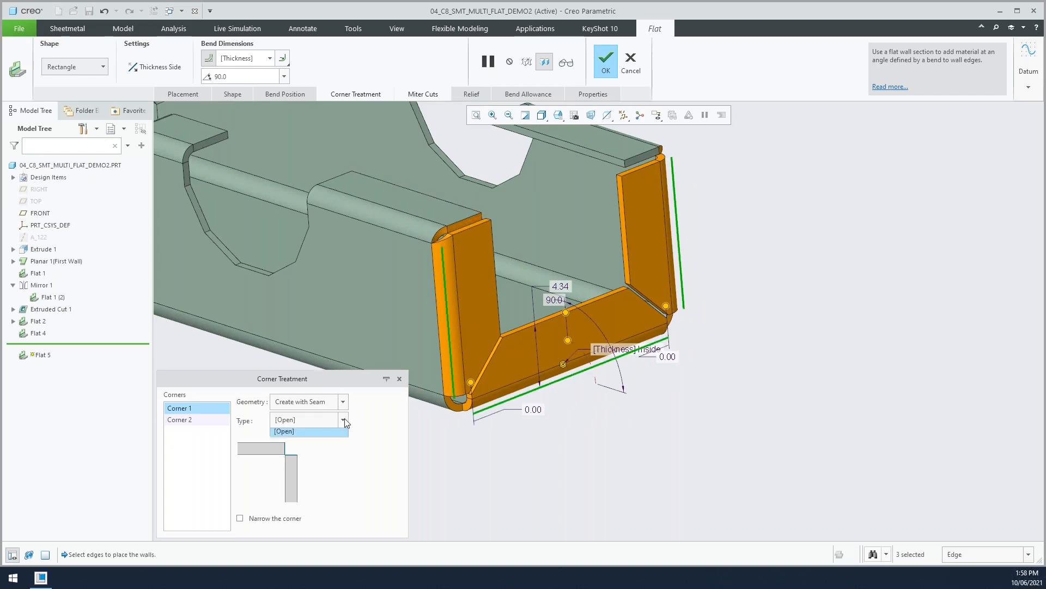
left_click(343, 419)
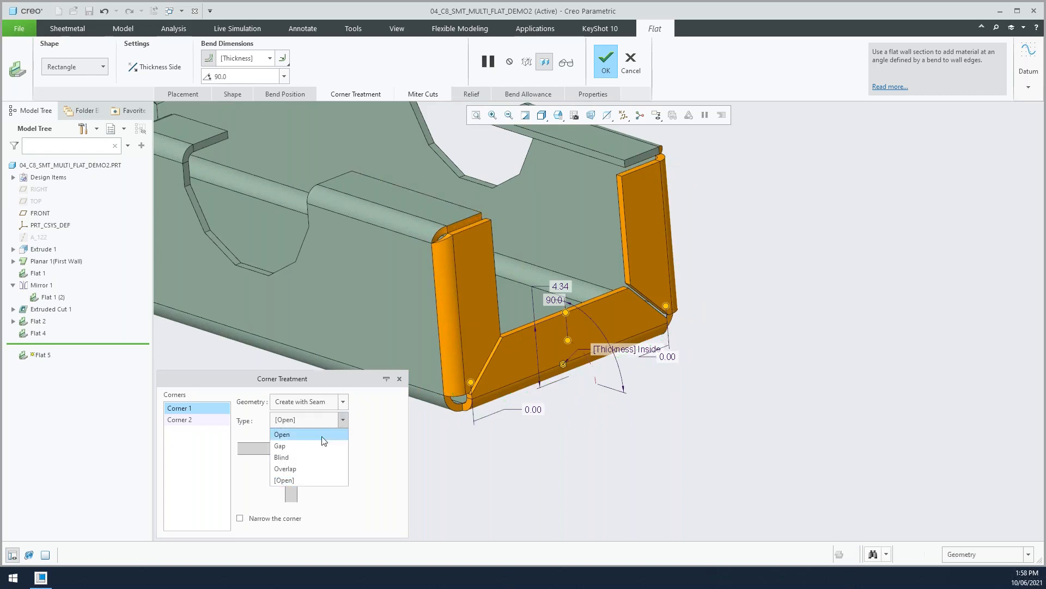
left_click(296, 467)
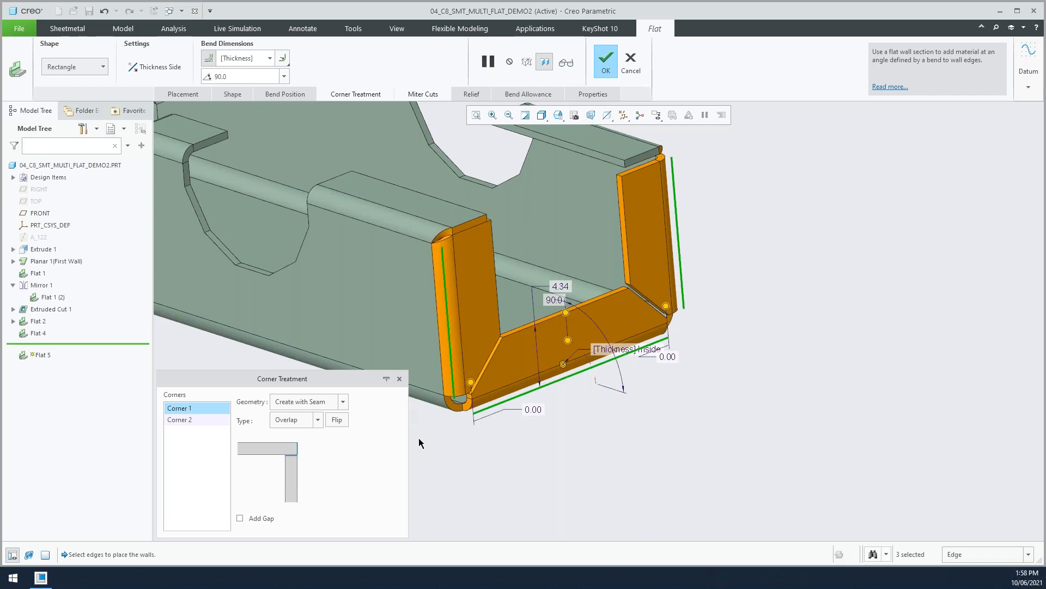
Step: Review the new flat wall's miter cut, relief and bend allowance settings against its corner geometry
left_click(423, 95)
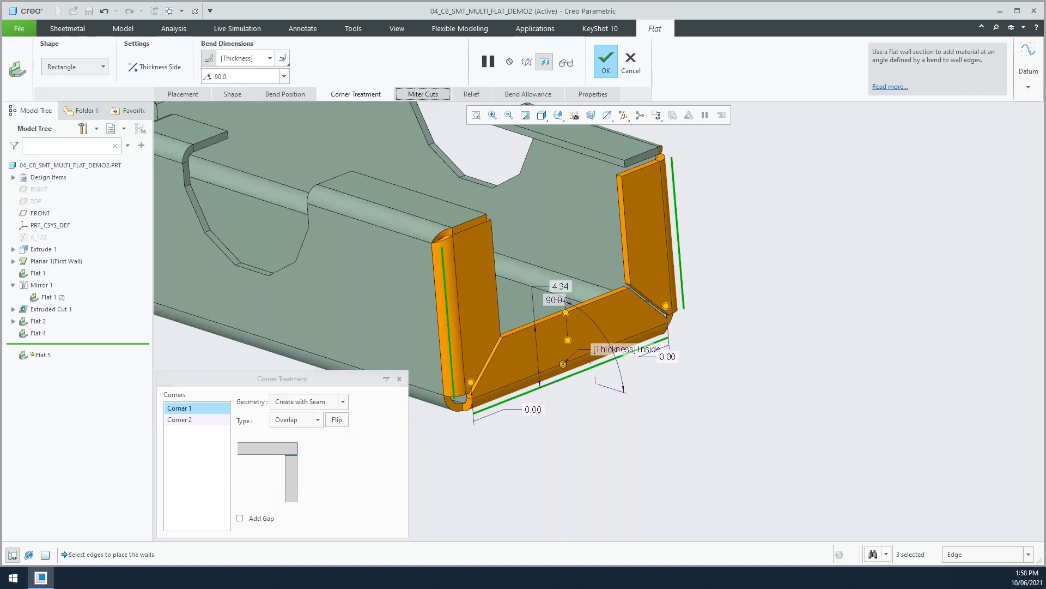
left_click(472, 94)
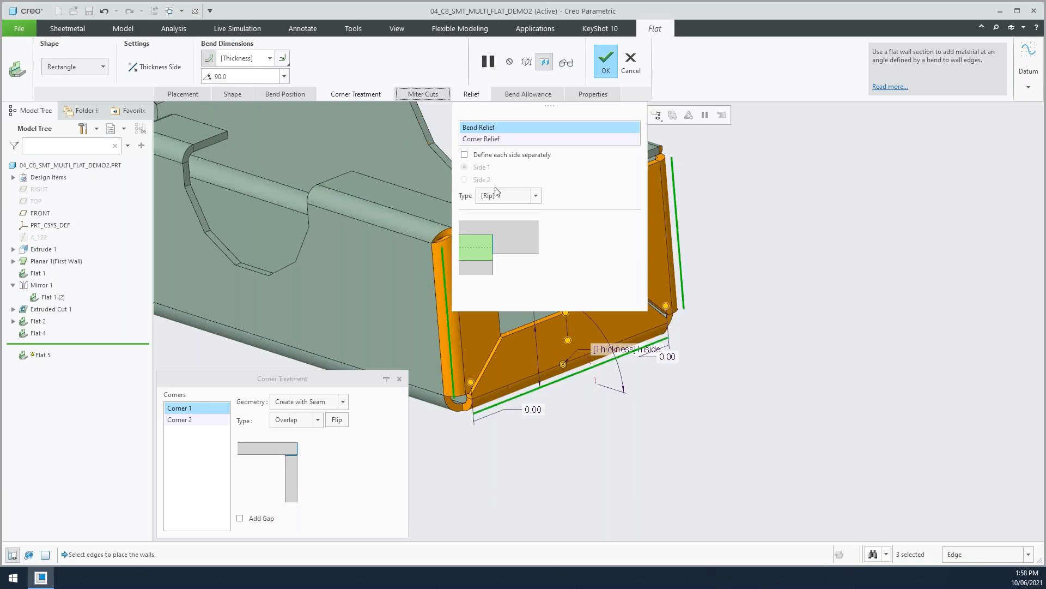
mouse_move(523, 166)
middle_mouse_down()
mouse_move(527, 189)
mouse_move(510, 153)
middle_mouse_up()
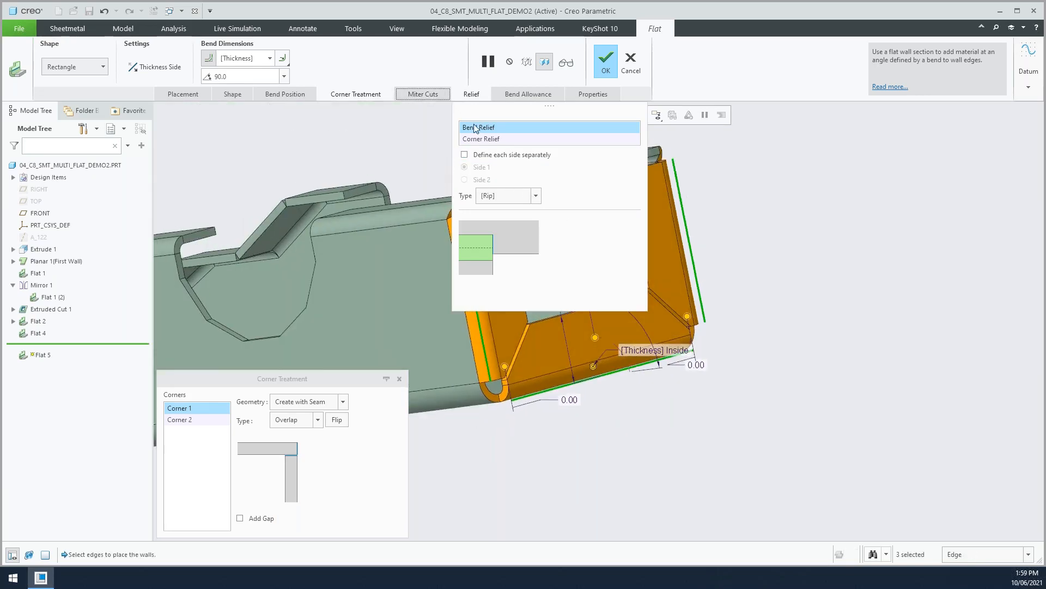
left_click(470, 98)
left_click(472, 97)
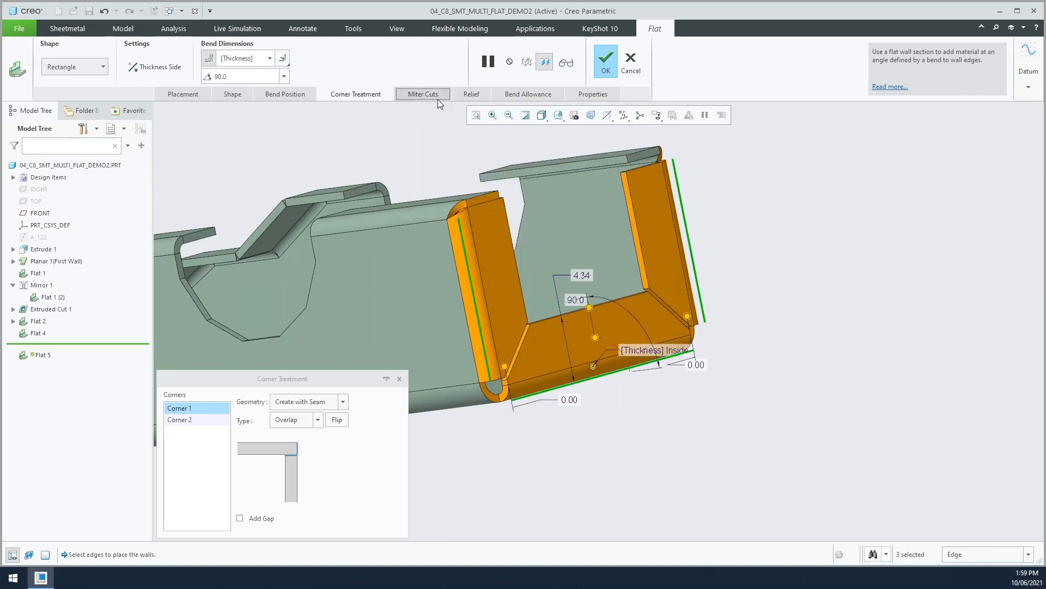
middle_click_drag(597, 311, 545, 275)
left_click(515, 93)
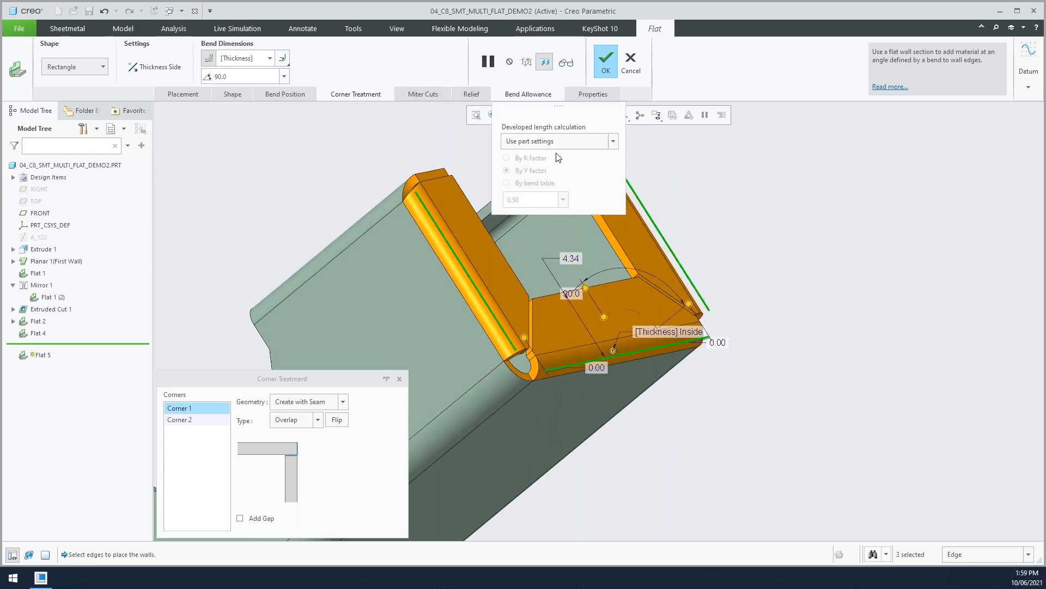
left_click(554, 142)
left_click(472, 94)
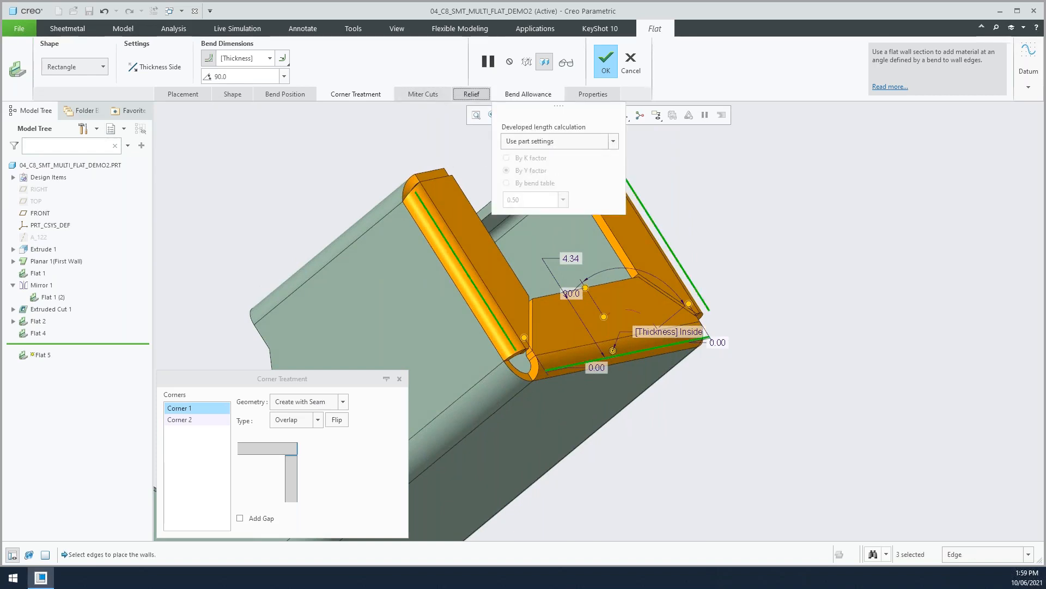
Step: Set the flat wall's bend relief type to Rectangular and inspect the corners between the walls
left_click(472, 94)
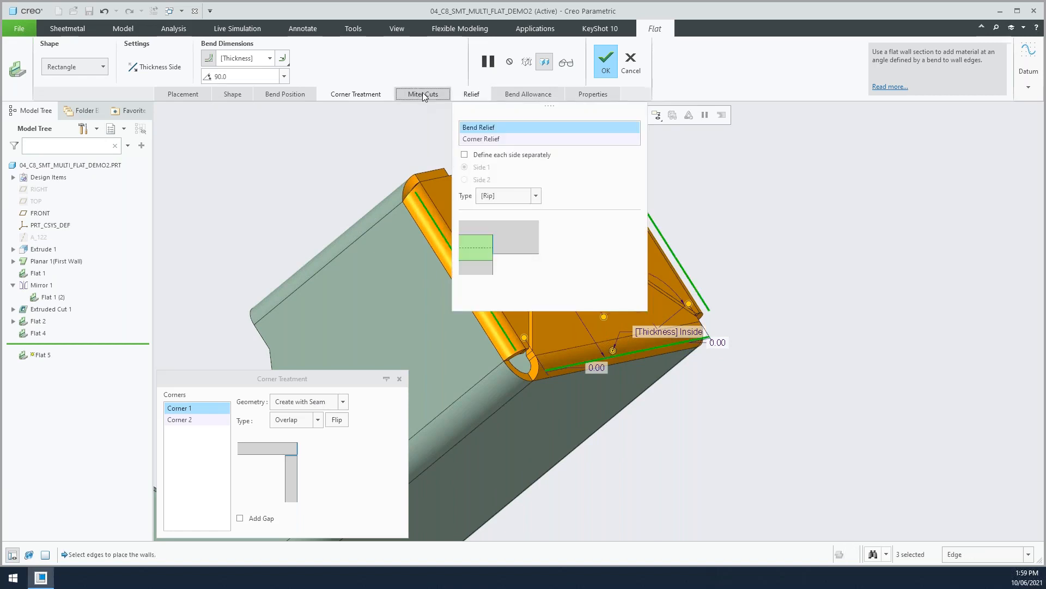
middle_click_drag(703, 248, 627, 262)
left_click(514, 199)
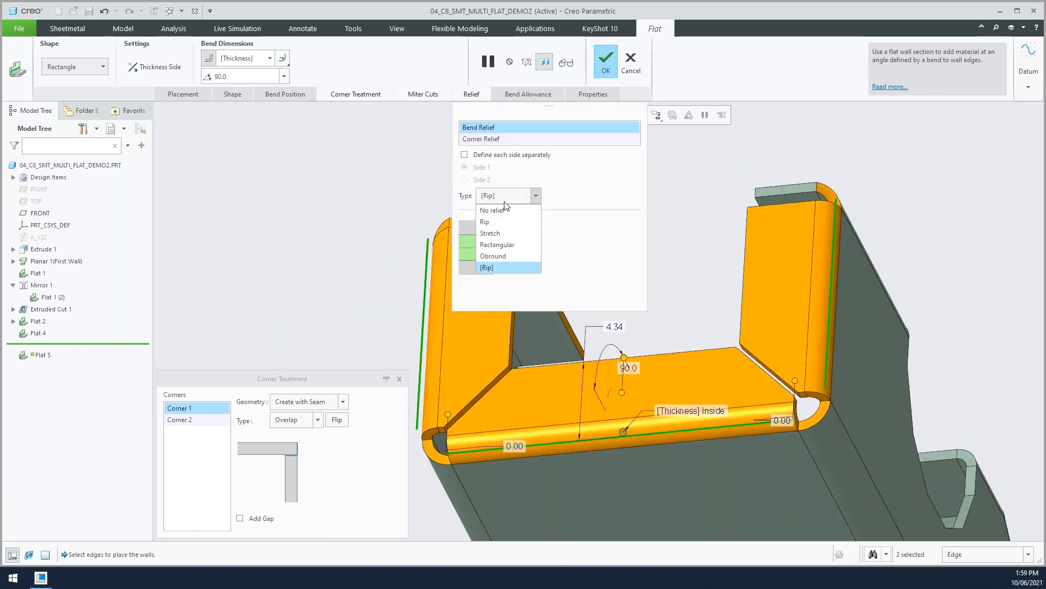
left_click(502, 245)
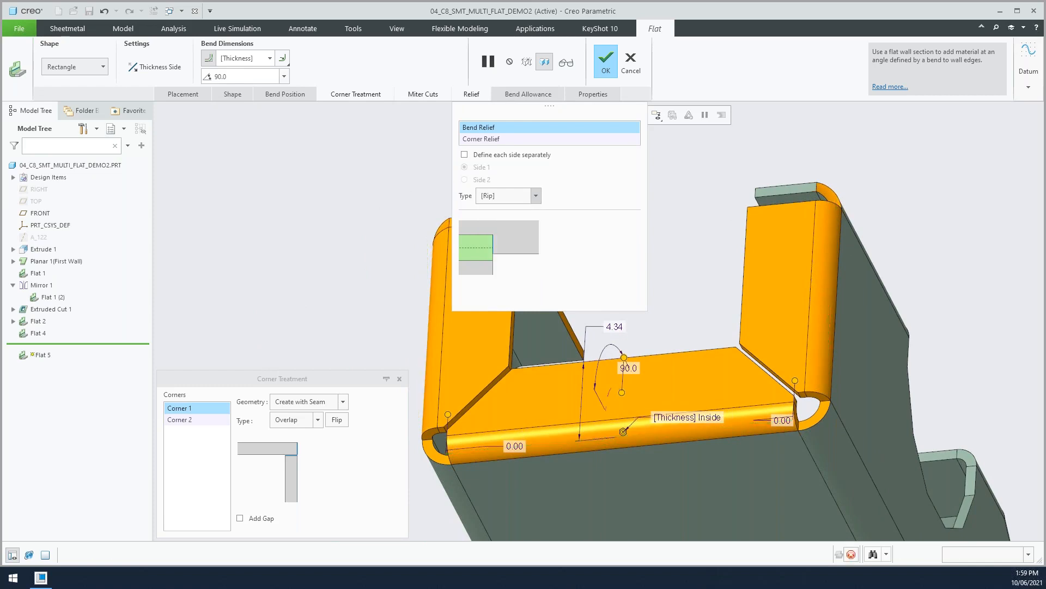
middle_click_drag(600, 391, 519, 202)
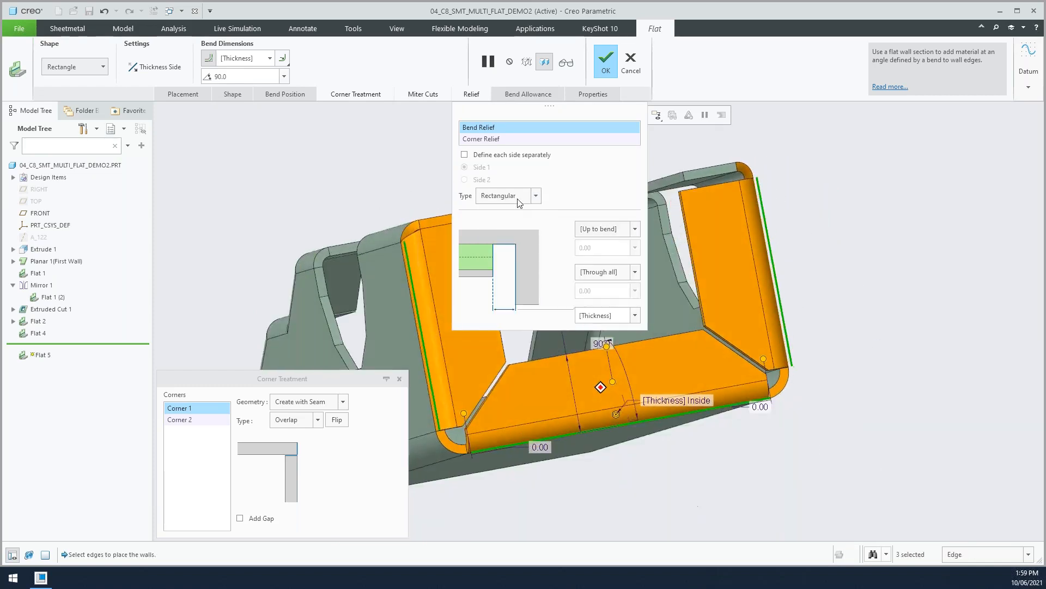
Step: Set the flat wall's bend relief type to Stretch and complete the multi-edge wall
left_click(517, 200)
left_click(504, 231)
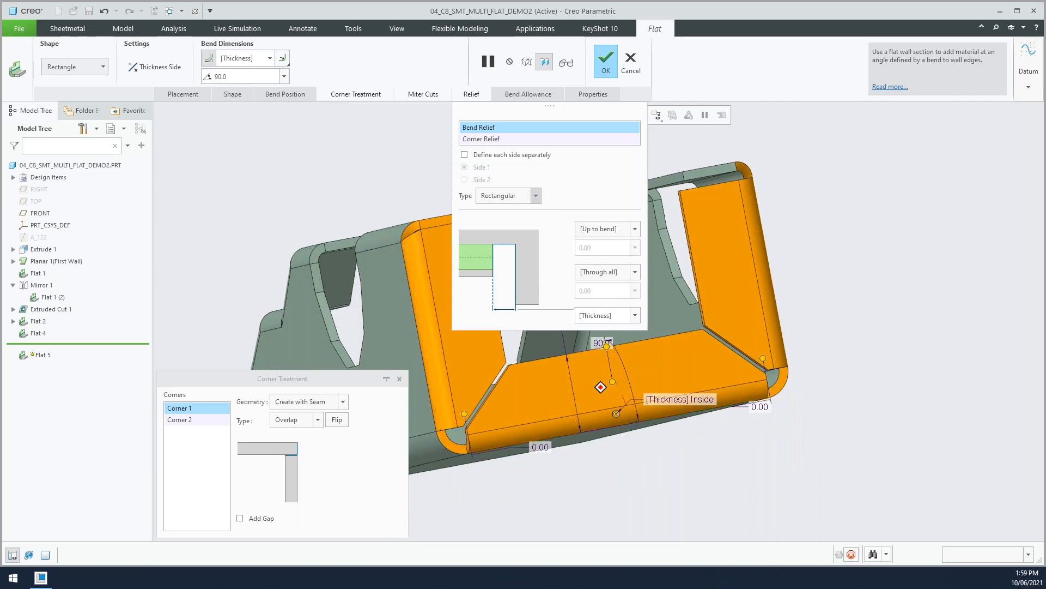
middle_click_drag(516, 233, 294, 105)
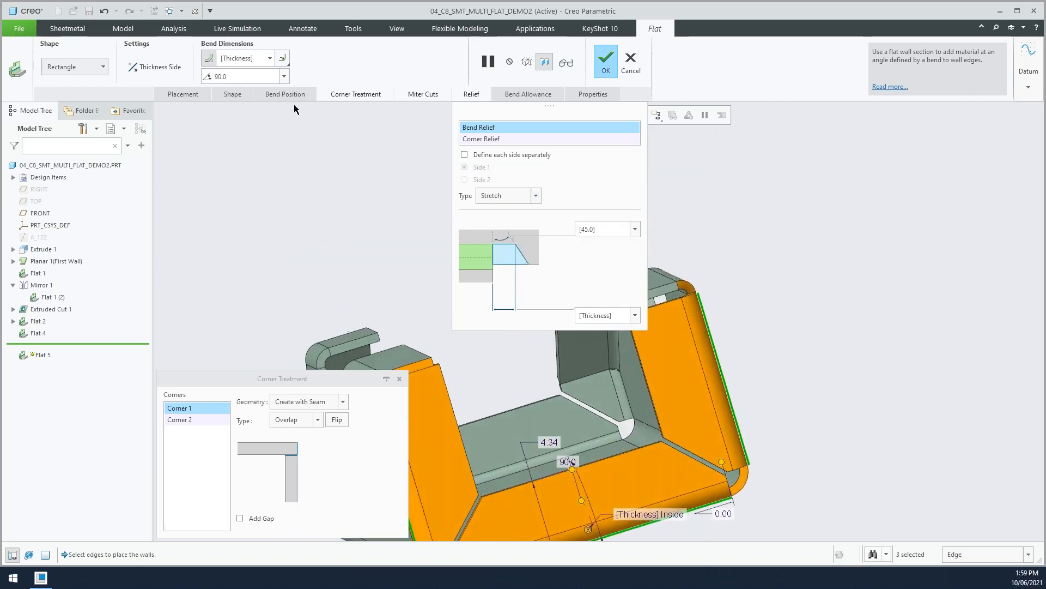
left_click(610, 71)
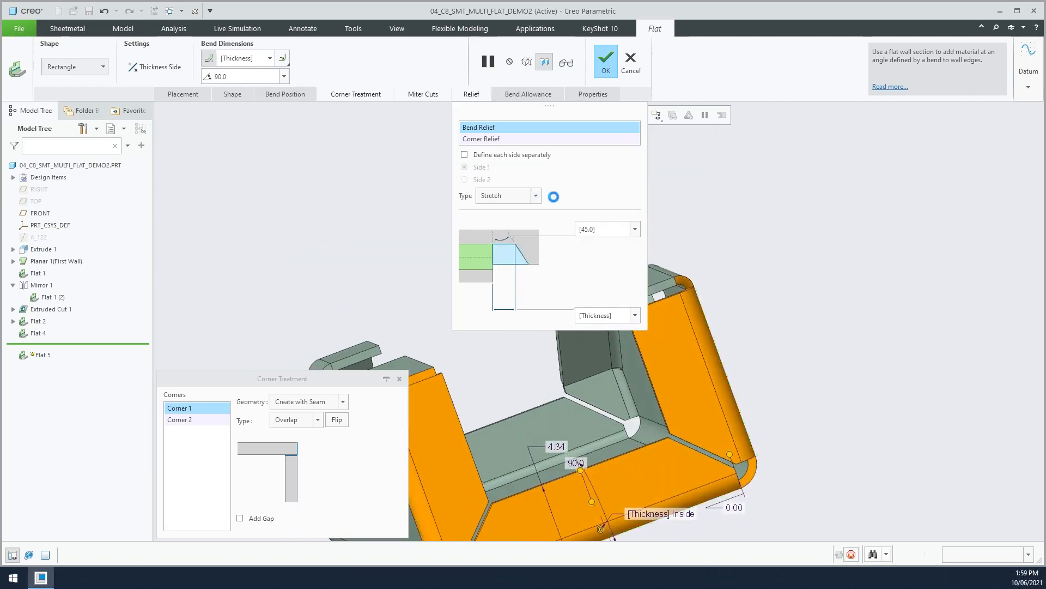
Step: Close the sheet metal part and erase all models that are not displayed from the session
middle_click_drag(649, 238, 684, 205)
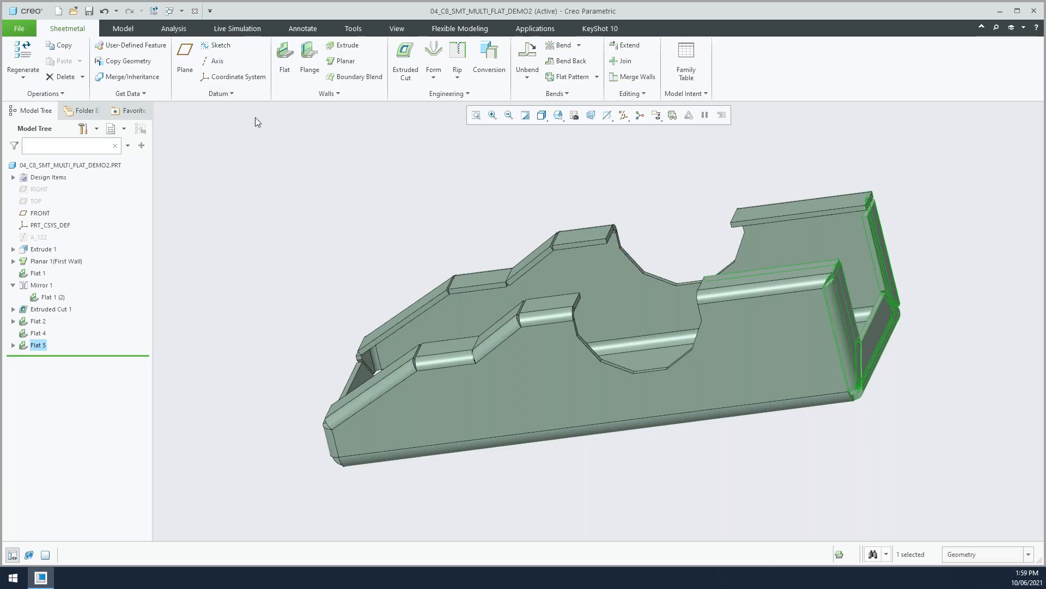
left_click(194, 11)
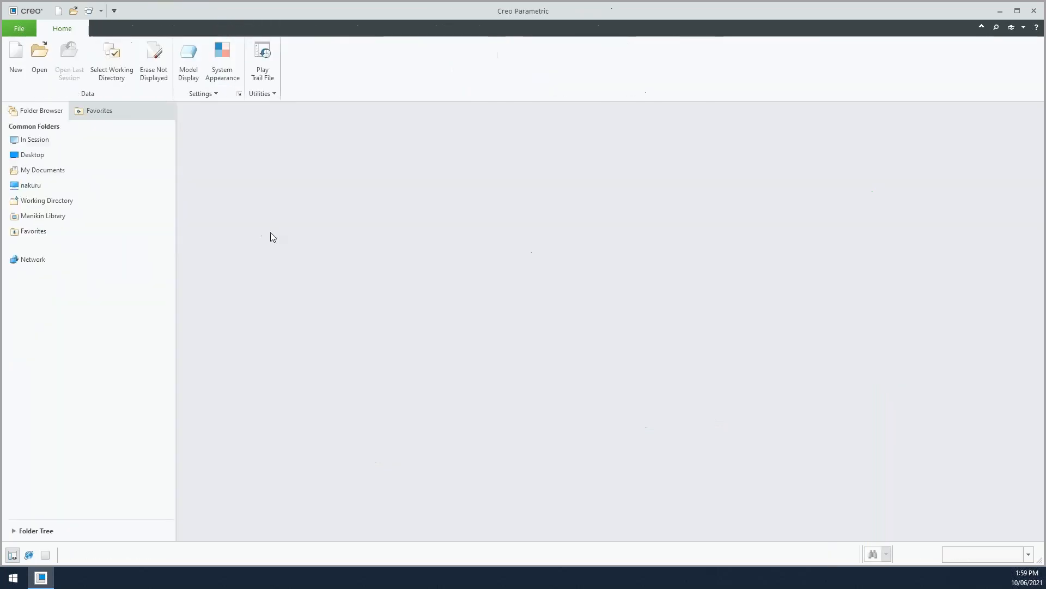
left_click(154, 60)
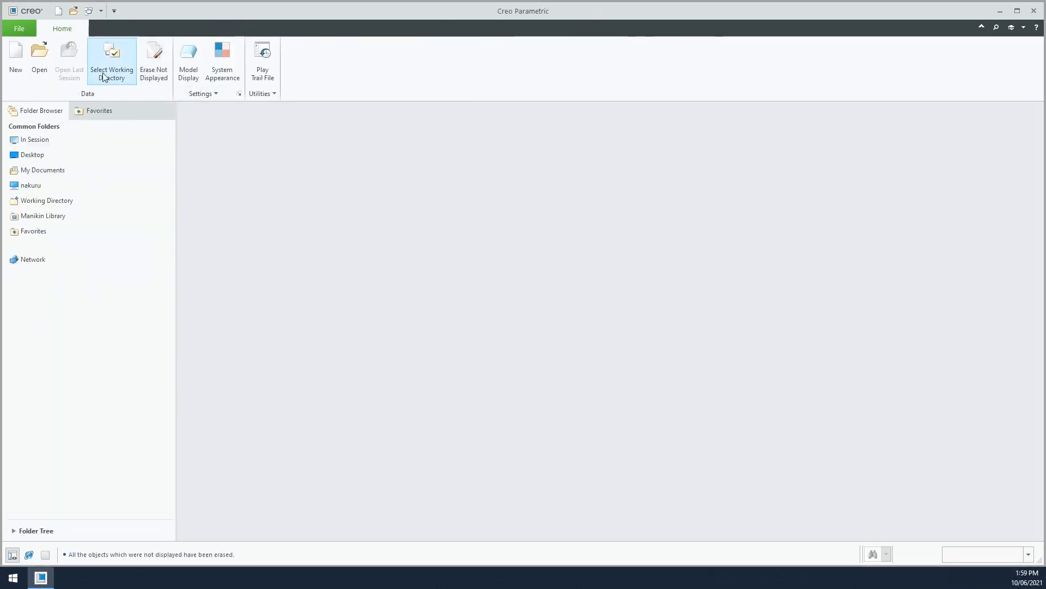
Step: Set the working directory to the Import folder inside What's New_Usability and Productivity
left_click(112, 61)
double_click(429, 212)
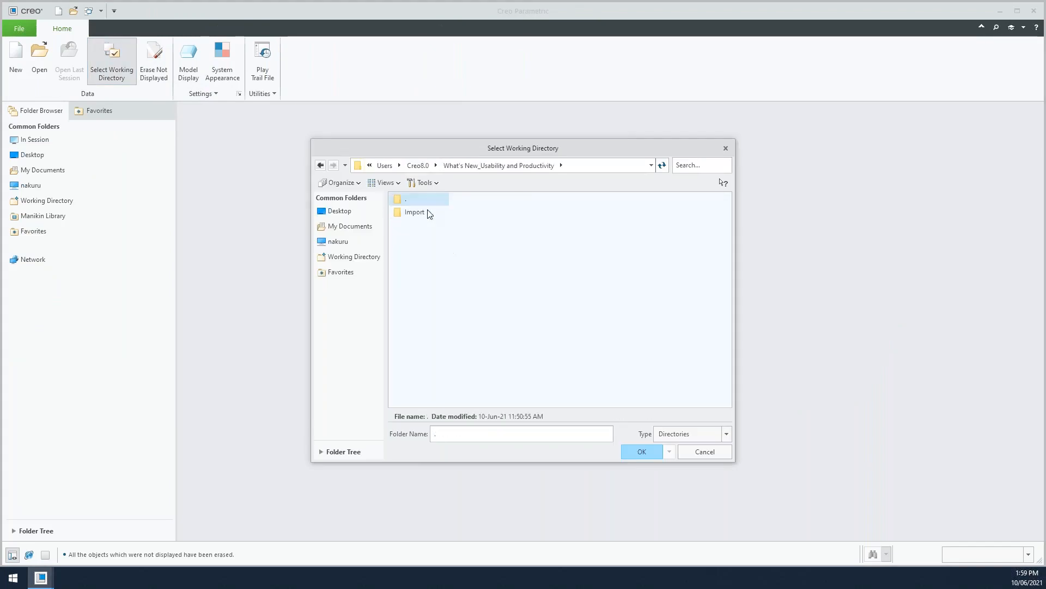
double_click(416, 212)
left_click(639, 451)
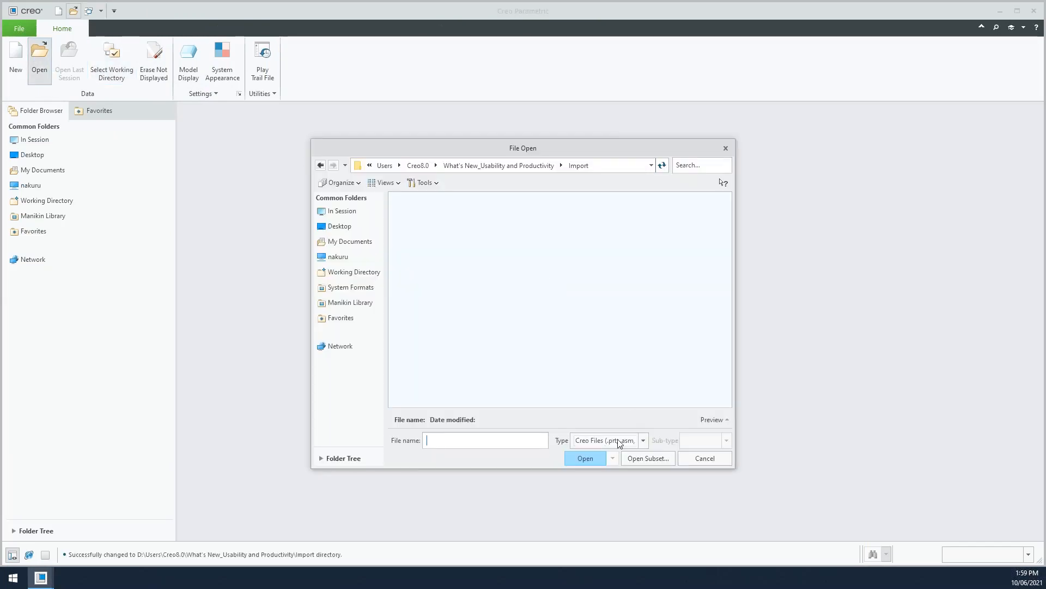
Step: Import the STEP file amp_plug_supplier.stp as an assembly using the current profile and automatic import type
left_click(620, 443)
left_click(604, 175)
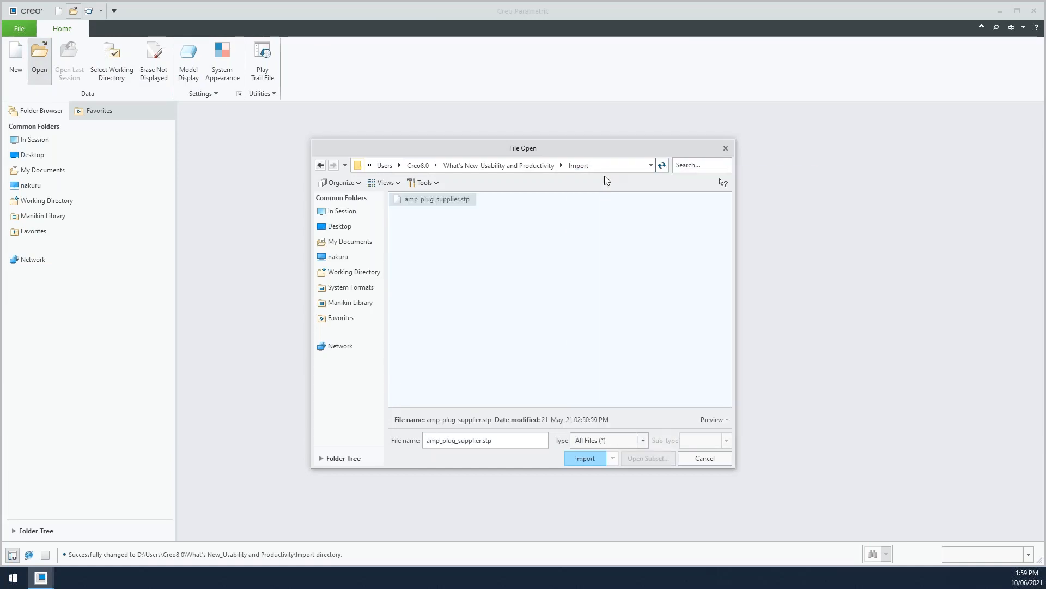
double_click(434, 199)
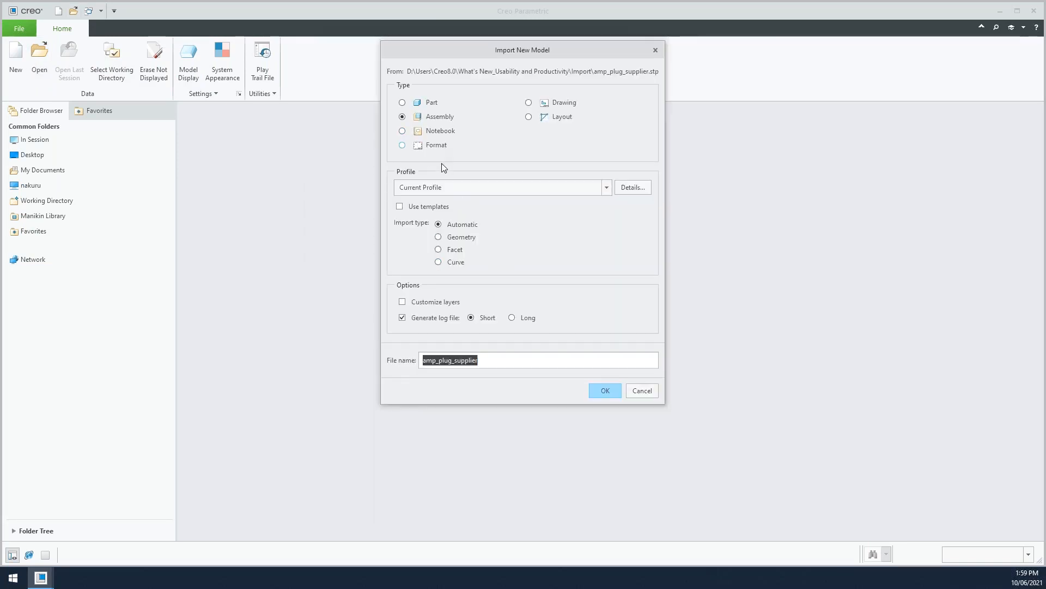
left_click(600, 390)
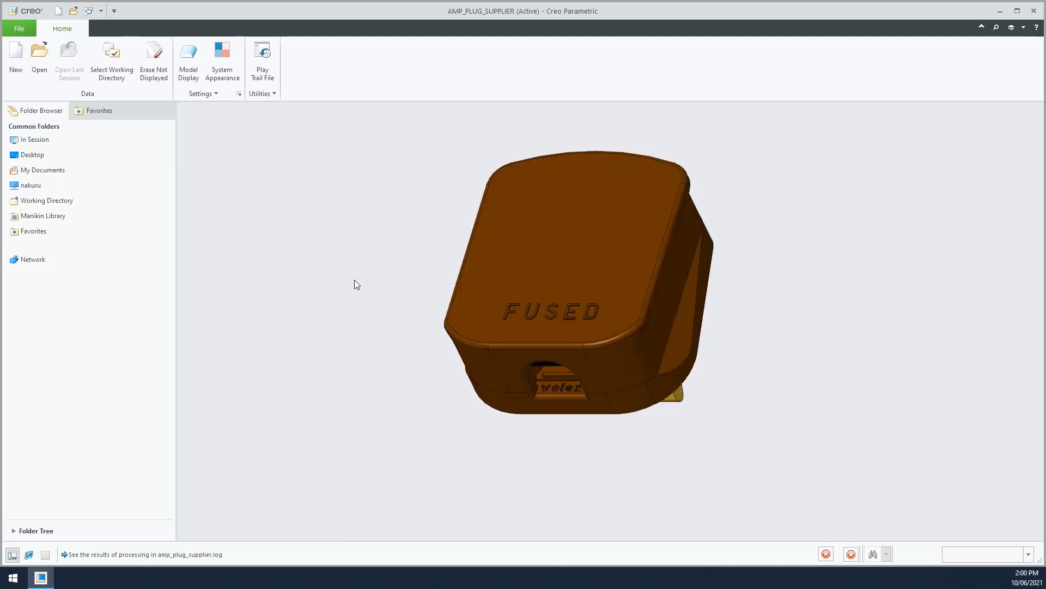
Step: Open the subassembly AMP_PLUG_SUPPLIER_ASM_6 in its own window
left_click(80, 249)
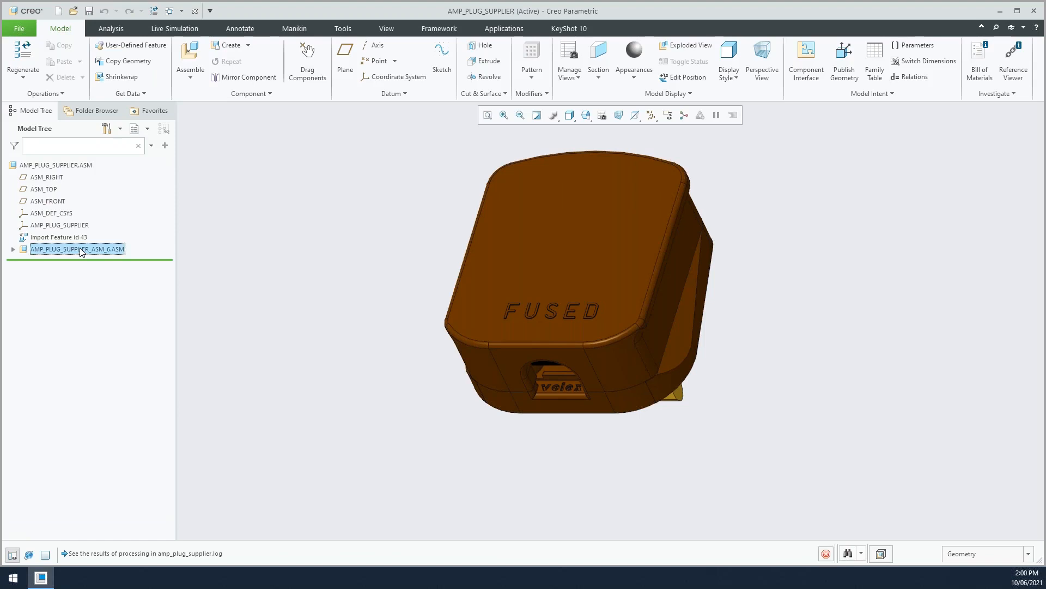
left_click(103, 196)
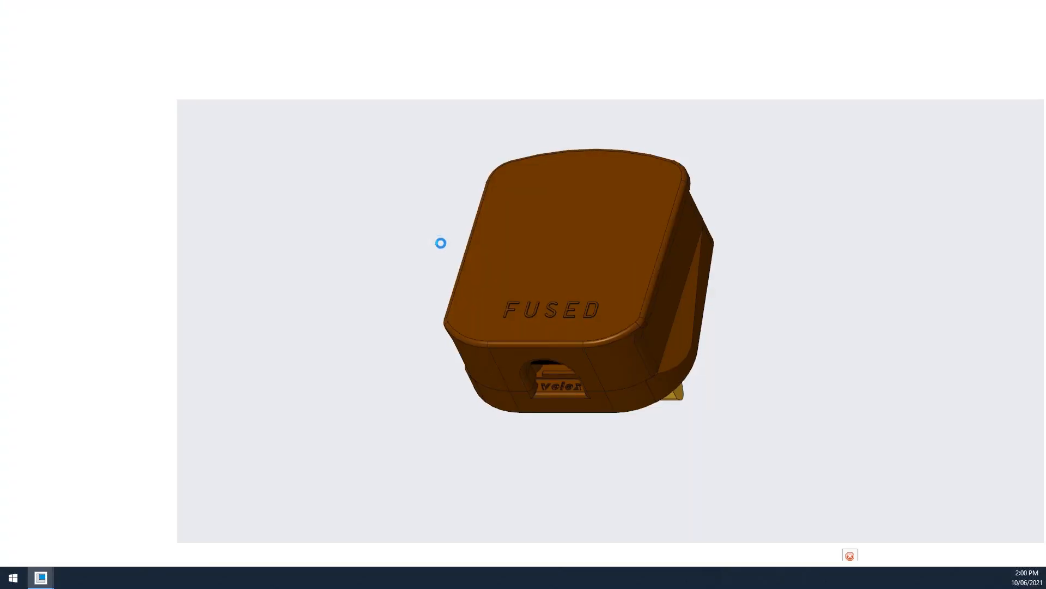
middle_click_drag(468, 260, 416, 223)
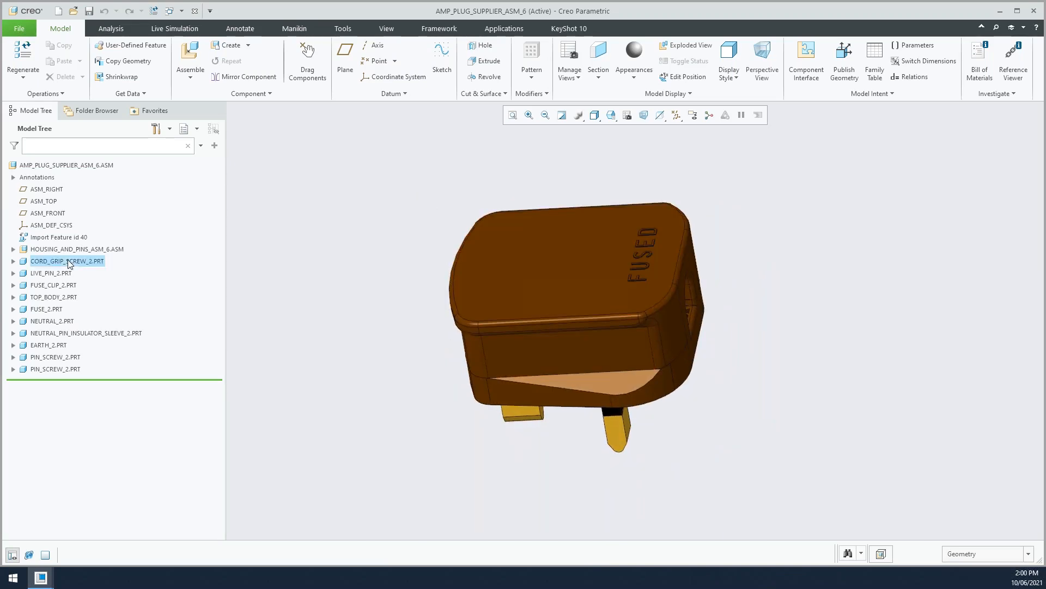
Step: Examine the plug assembly's individual components by highlighting the screws, pins and other parts, and view the whole plug
left_click(60, 261)
left_click(52, 272)
left_click(52, 321)
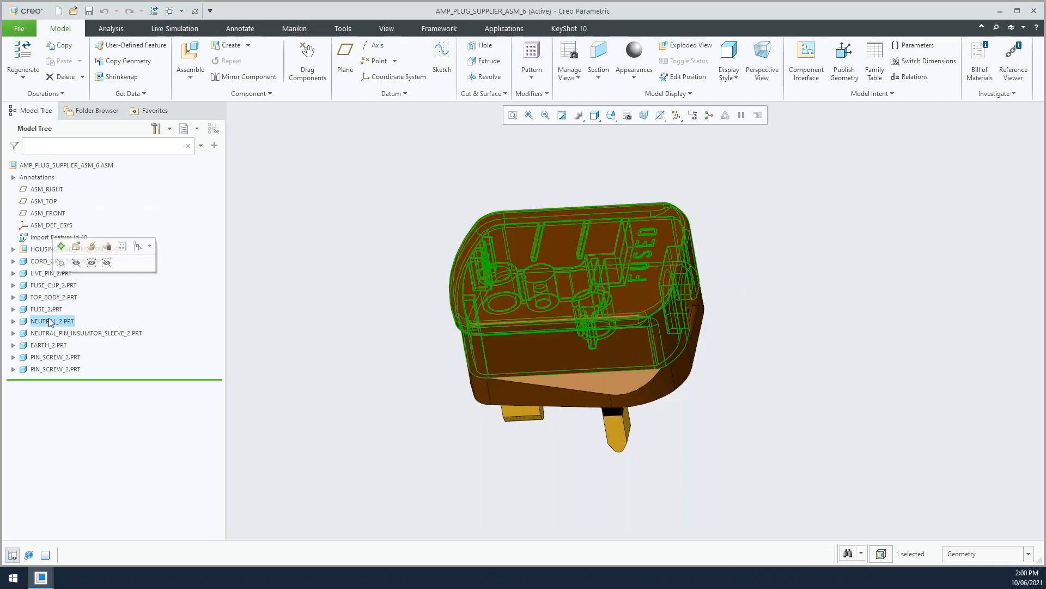
left_click(53, 345)
left_click(54, 358)
left_click(54, 369)
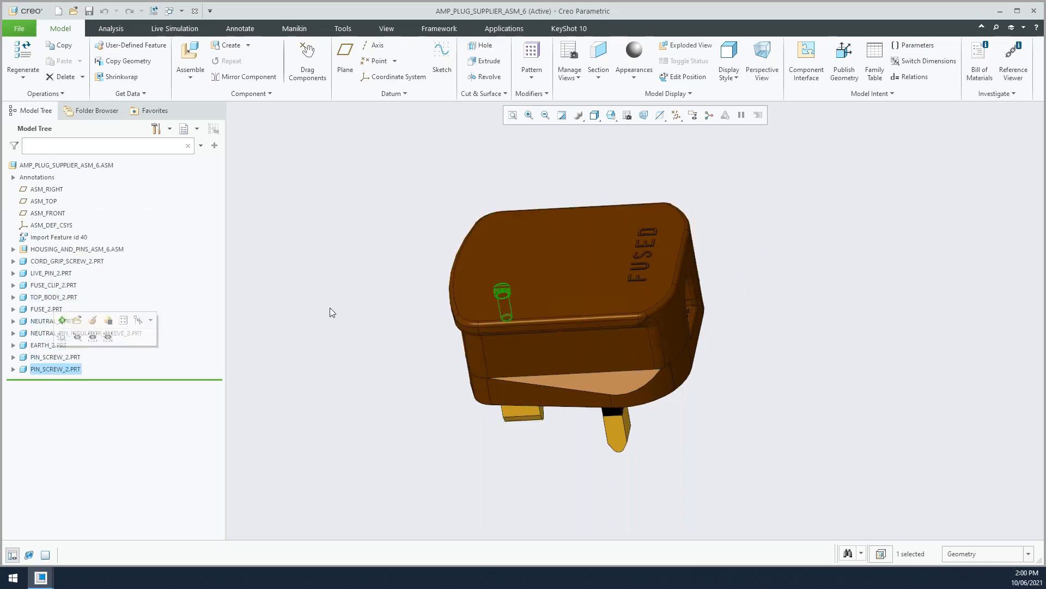
left_click(383, 260)
key("ctrl+d")
mouse_move(383, 261)
middle_mouse_down()
mouse_move(379, 242)
mouse_move(383, 252)
middle_mouse_up()
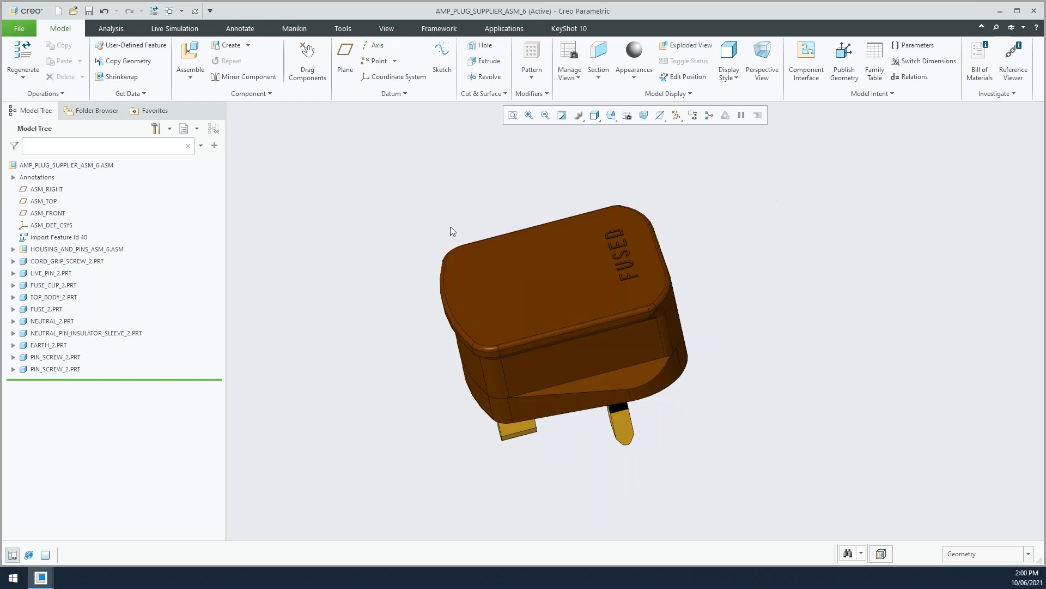
Step: Make the top-level assembly AMP_PLUG_SUPPLIER_ASM_6 inseparable, embedding all of its components
right_click(70, 166)
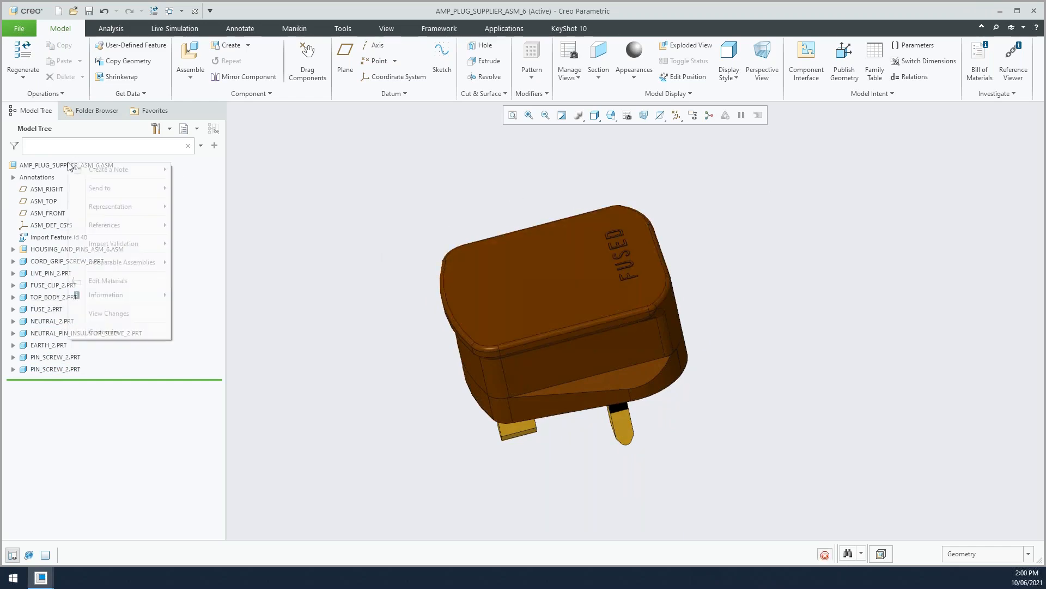
mouse_move(132, 268)
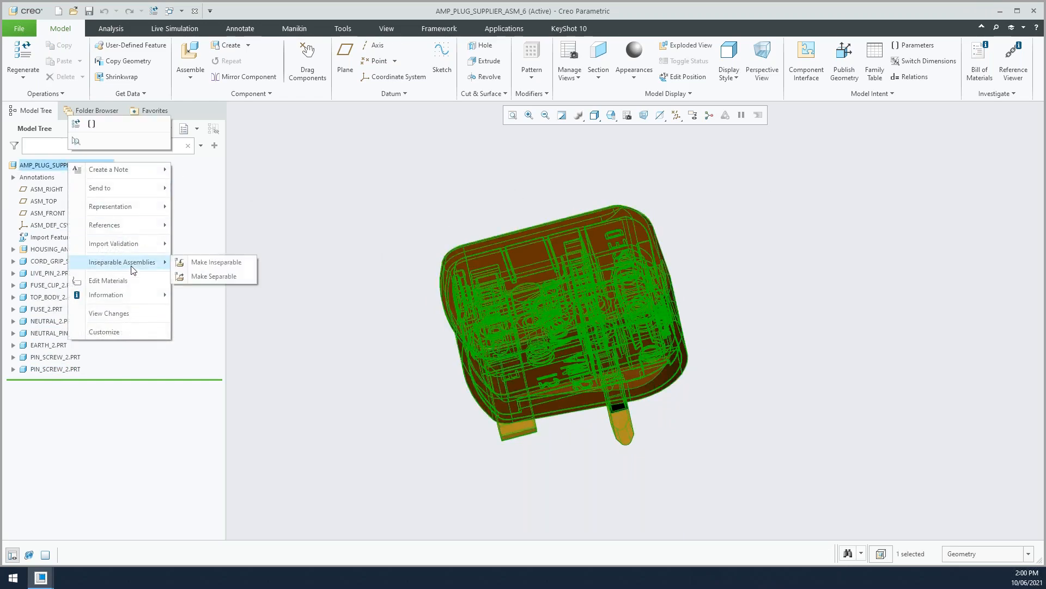
left_click(223, 267)
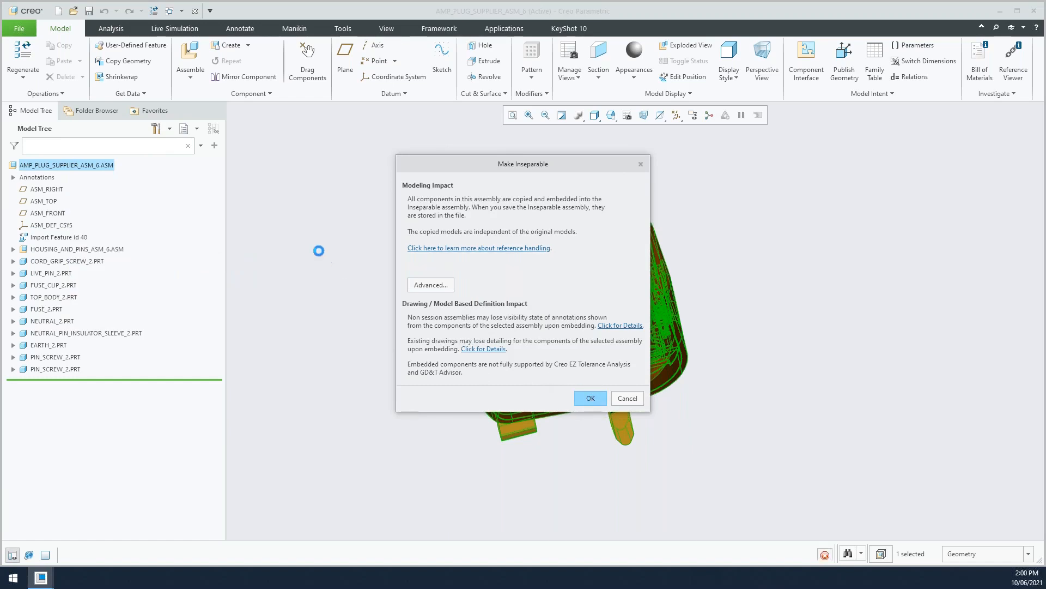
key("Return")
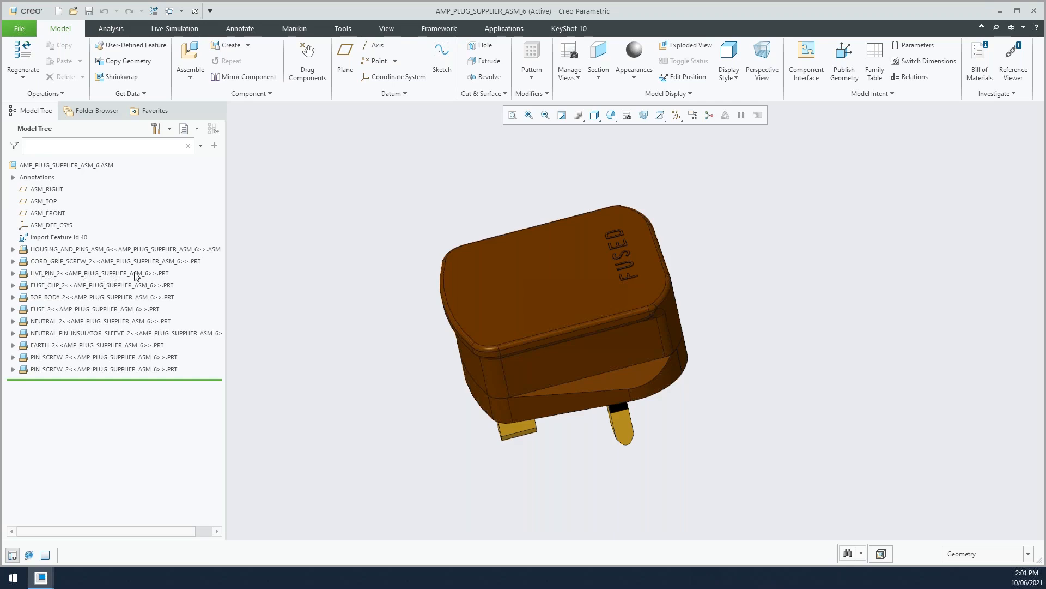
Step: Save the inseparable plug assembly to the Import folder and check which Creo files that folder contains
left_click(89, 11)
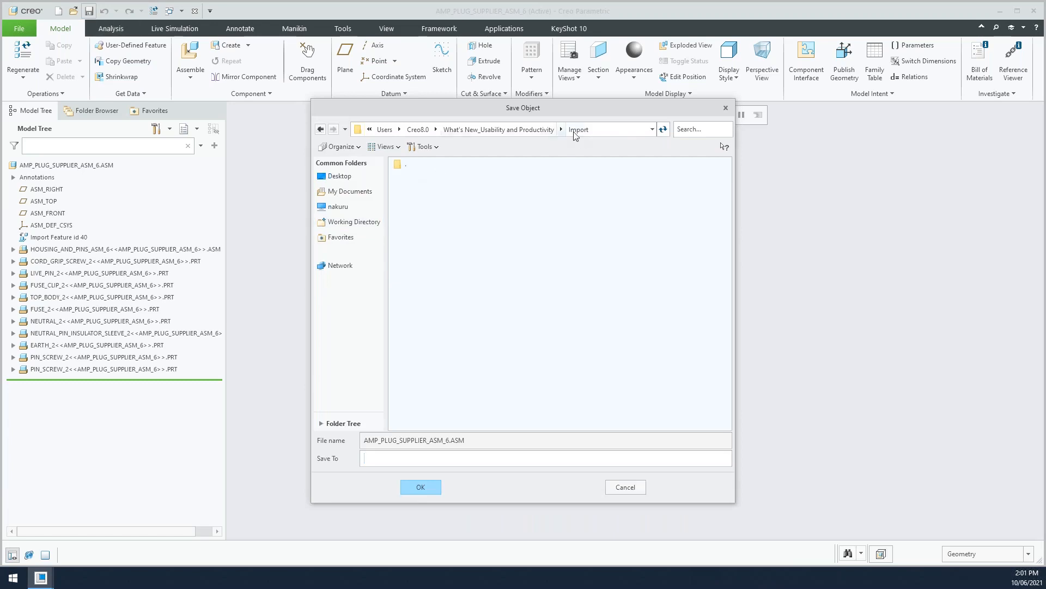
left_click(426, 488)
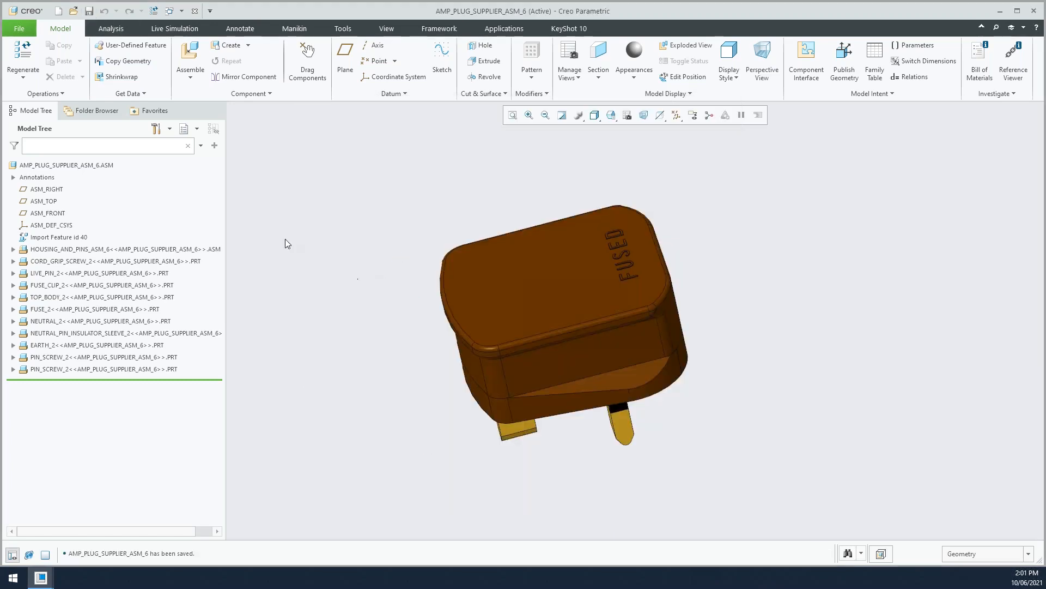
left_click(73, 11)
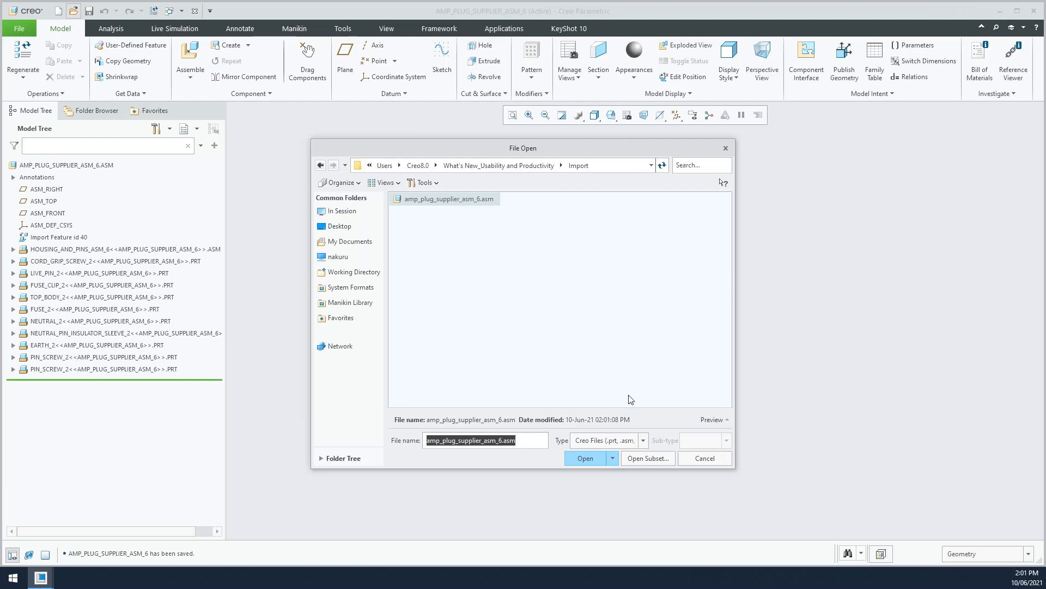
key("Return")
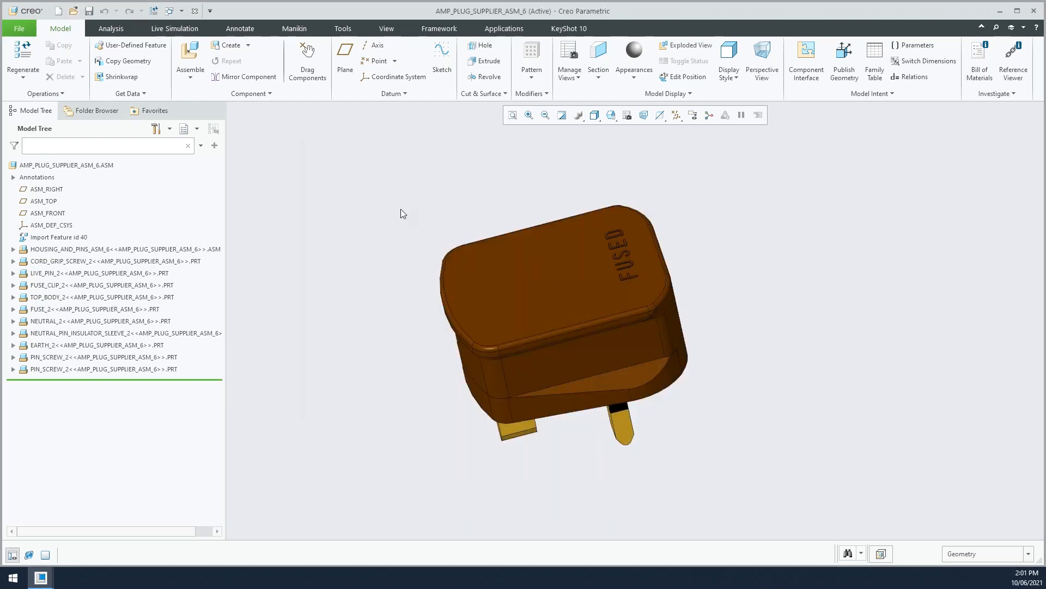